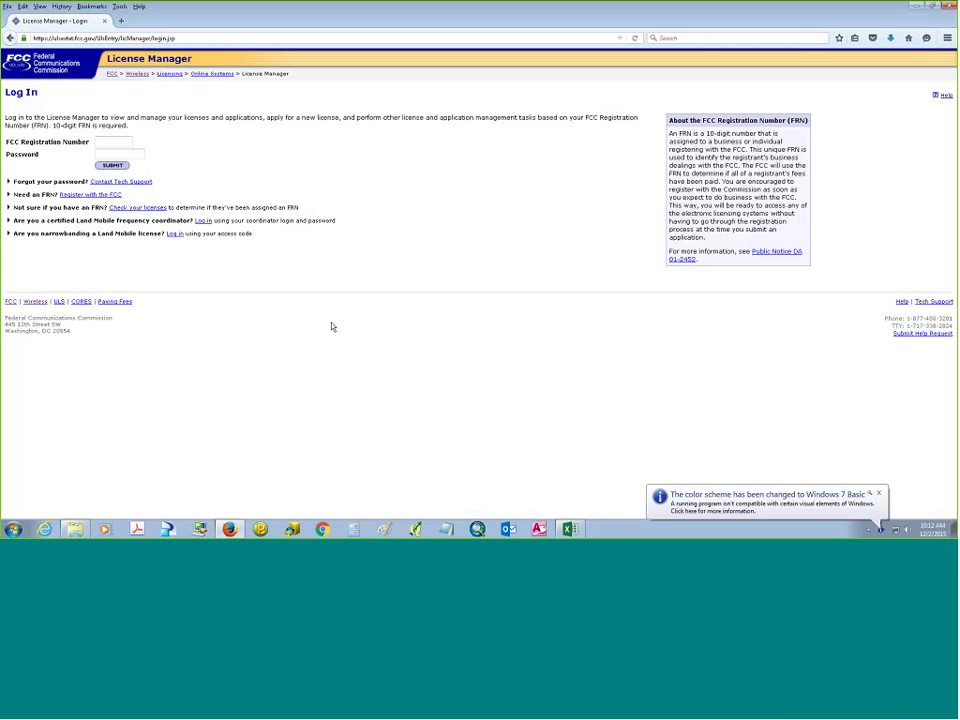
Open the old-flow Select license page linked in the FRN workbook and start partitioning the first call sign as a defined area.
click(569, 528)
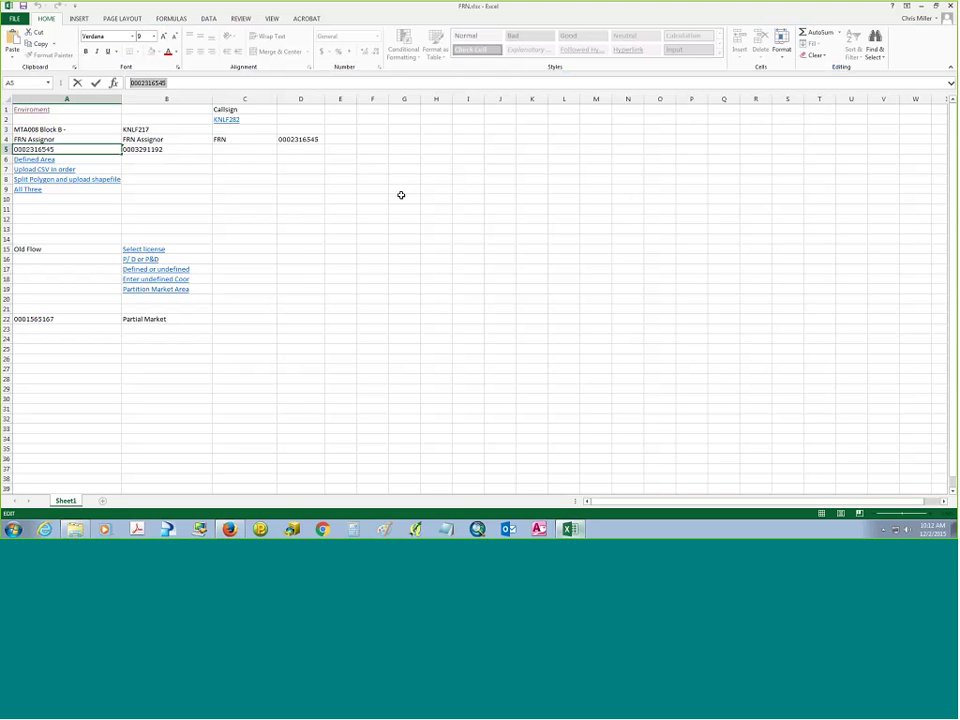
click(143, 249)
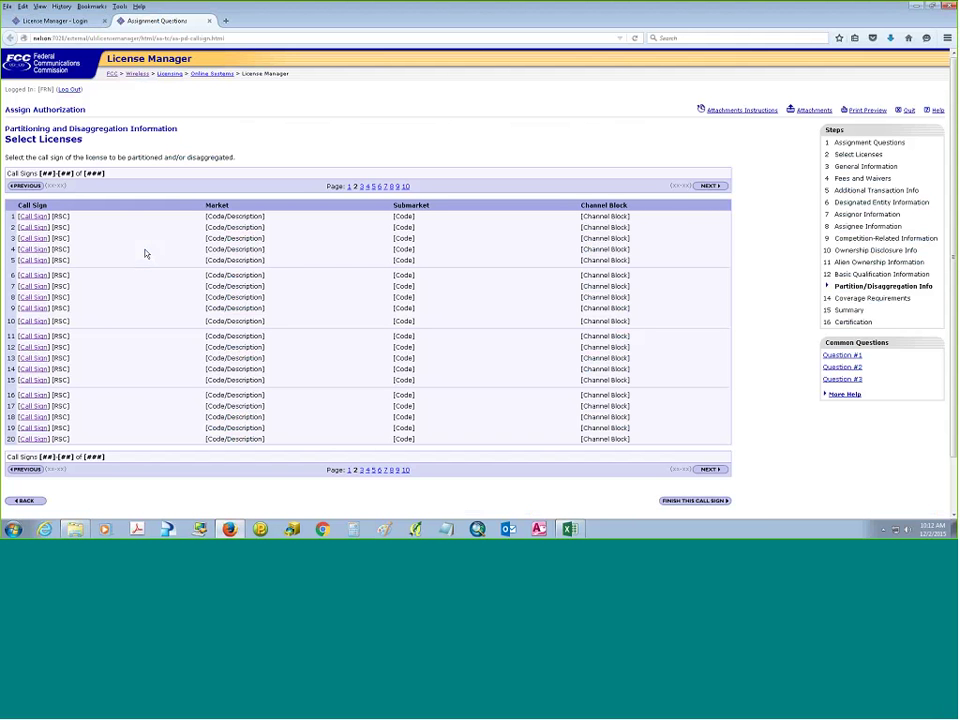
click(36, 217)
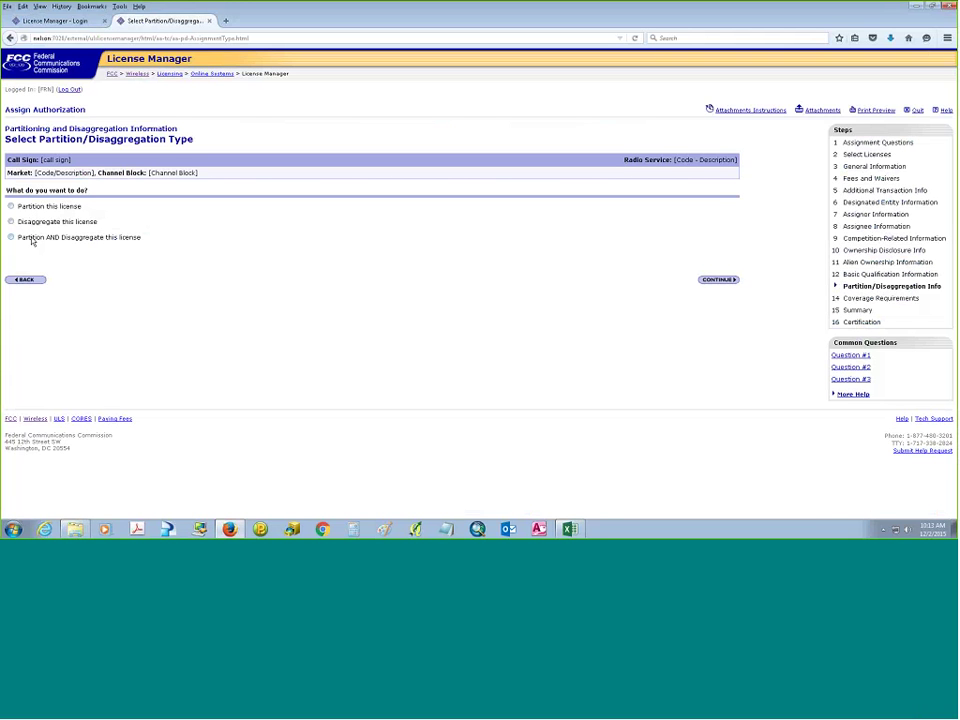
click(11, 206)
click(718, 279)
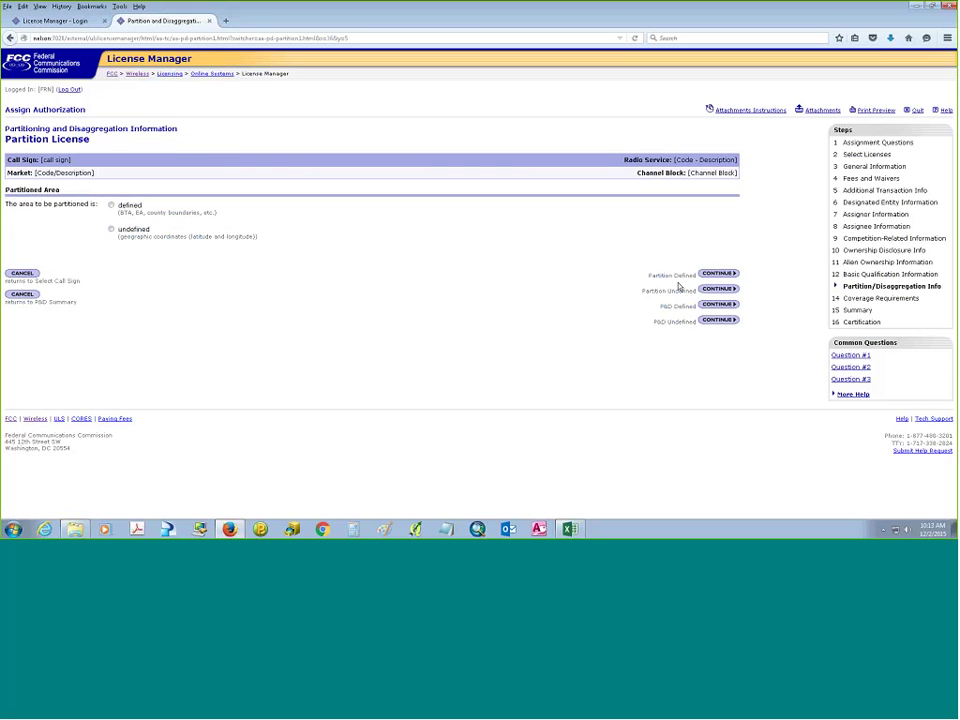
click(712, 277)
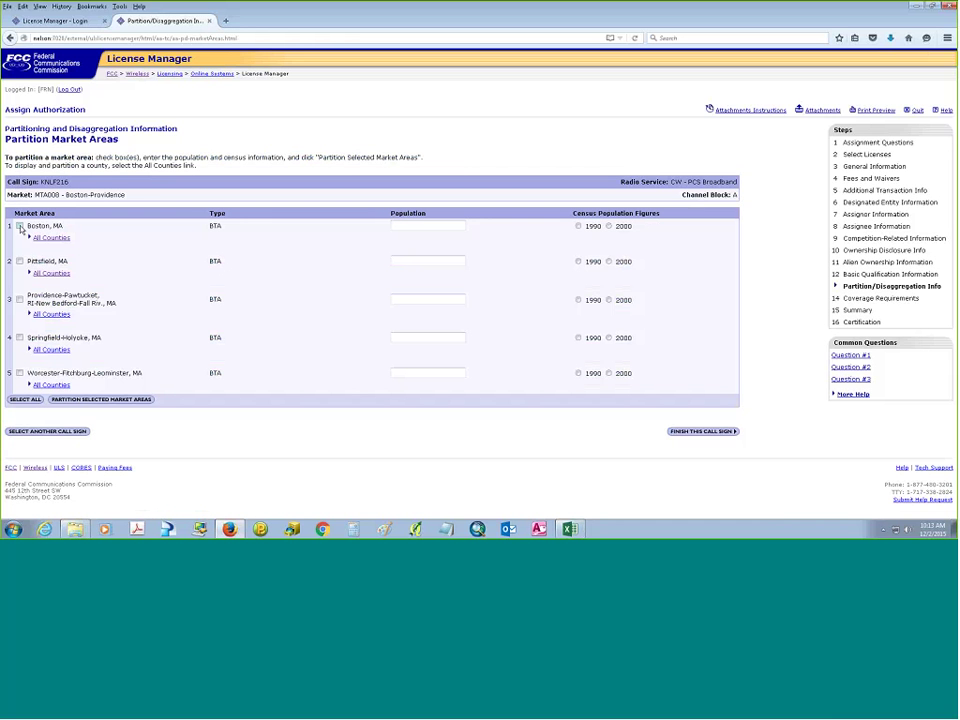
Select the Bristol, MA and Bristol, RI counties for partitioning, finish the call sign, and open the first disaggregated spectrum entry.
click(53, 315)
click(46, 321)
click(46, 335)
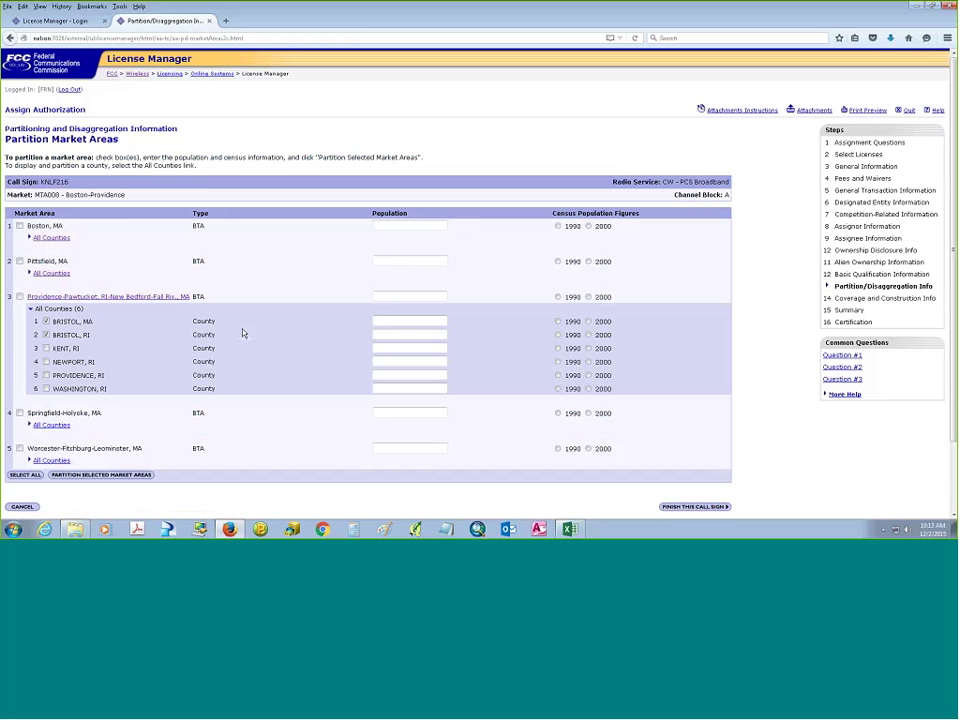
click(410, 321)
click(697, 507)
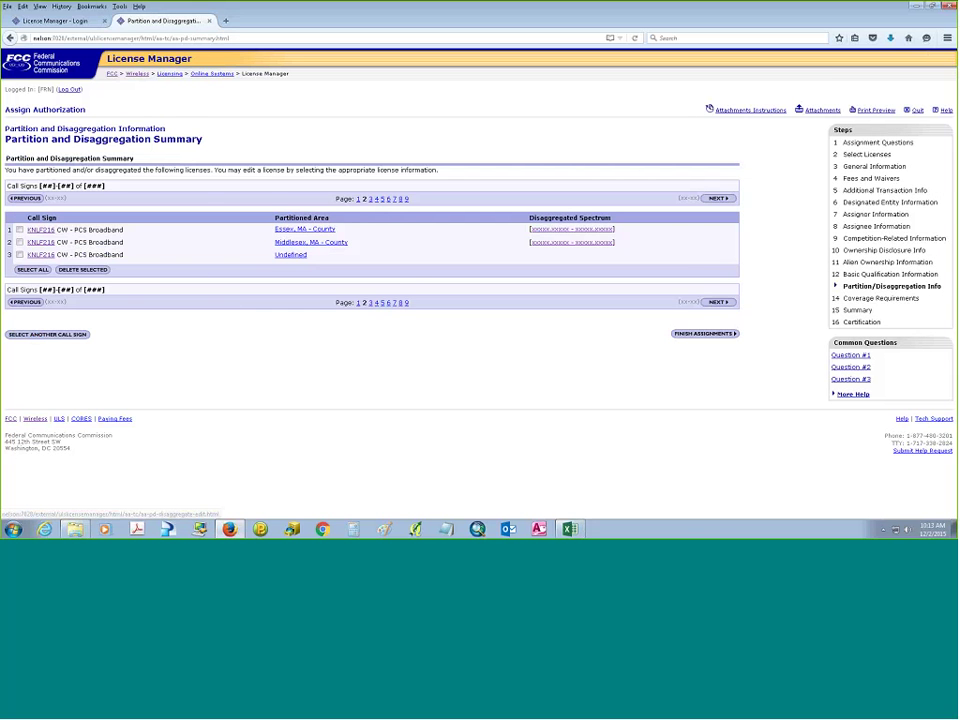
click(556, 231)
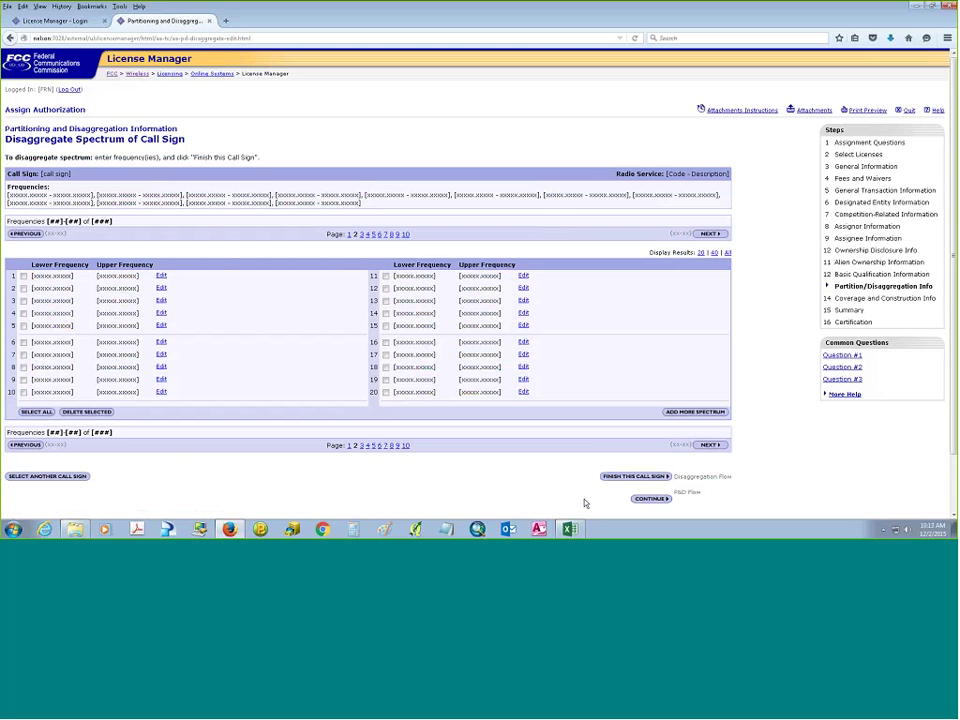
Copy the first assignor's FCC registration number from the FRN workbook in Excel for the License Manager login.
click(50, 21)
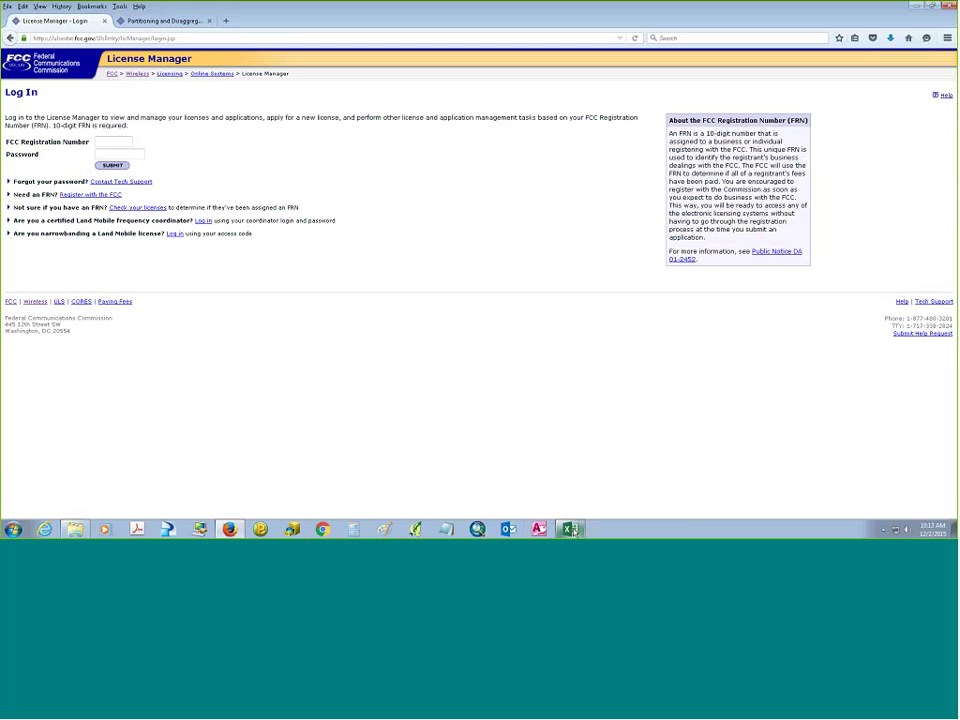
click(570, 528)
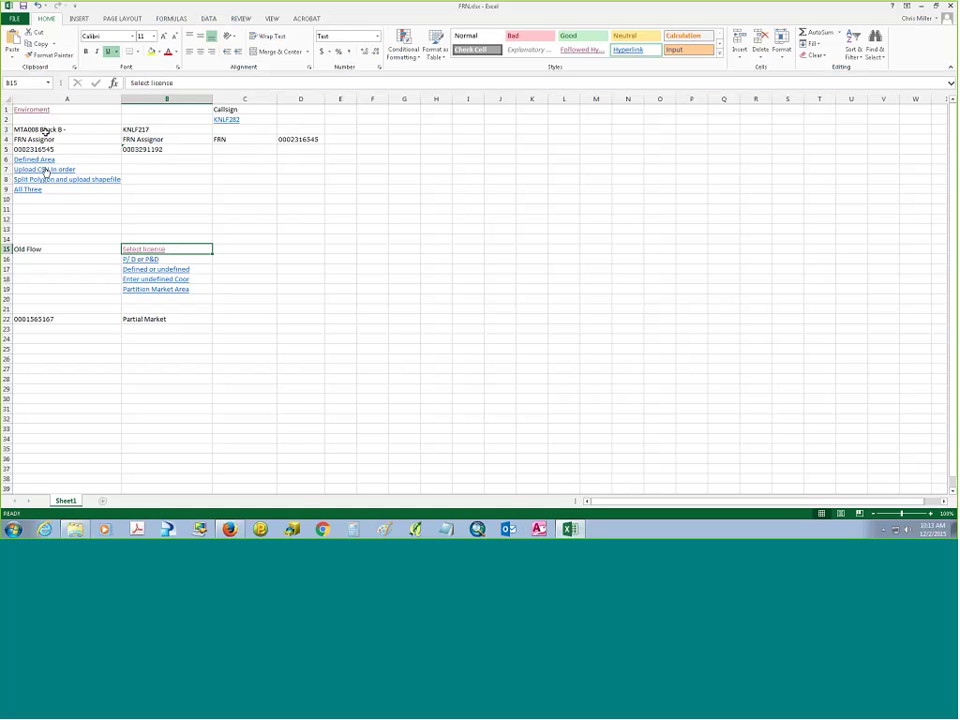
click(45, 149)
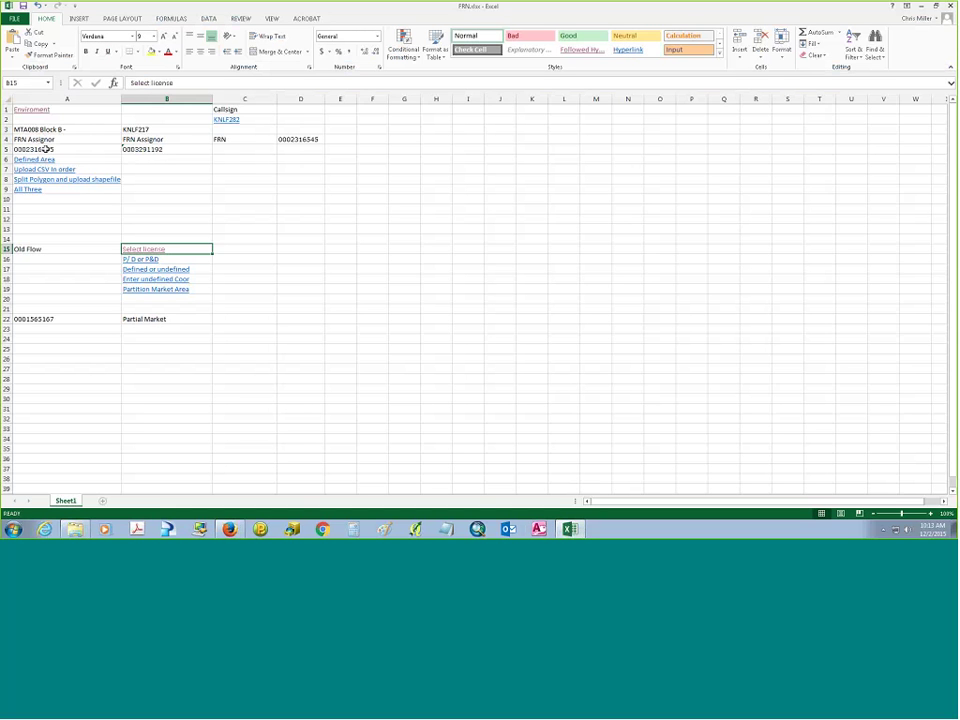
double_click(170, 83)
key(ctrl+c)
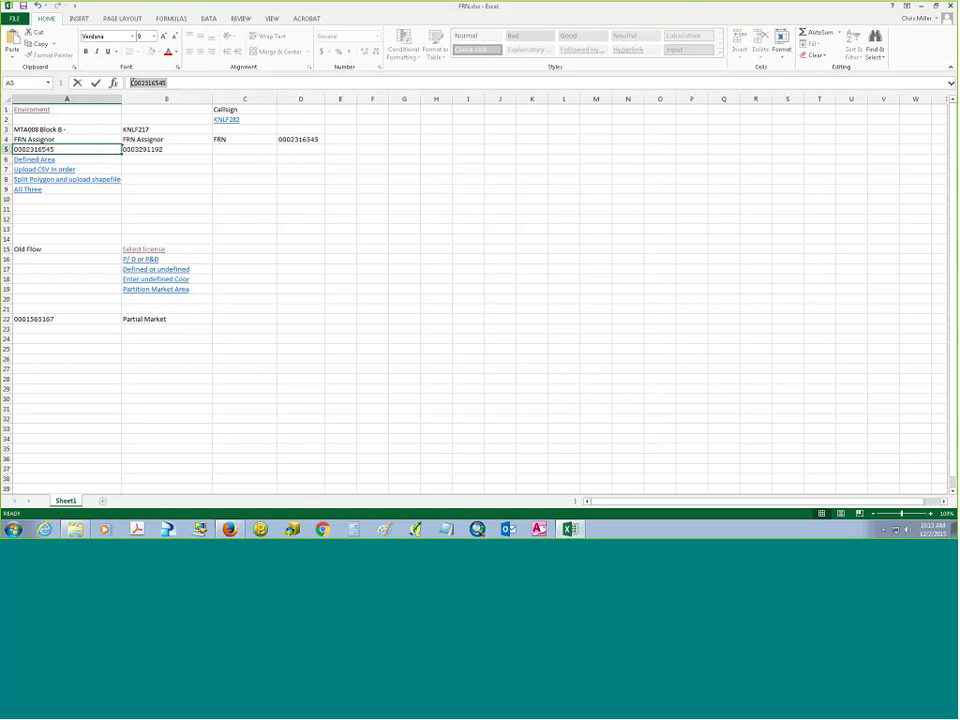
Log in to License Manager with the copied FCC registration number and the account password, letting the browser remember the login.
key(alt+Tab)
key(ctrl+v)
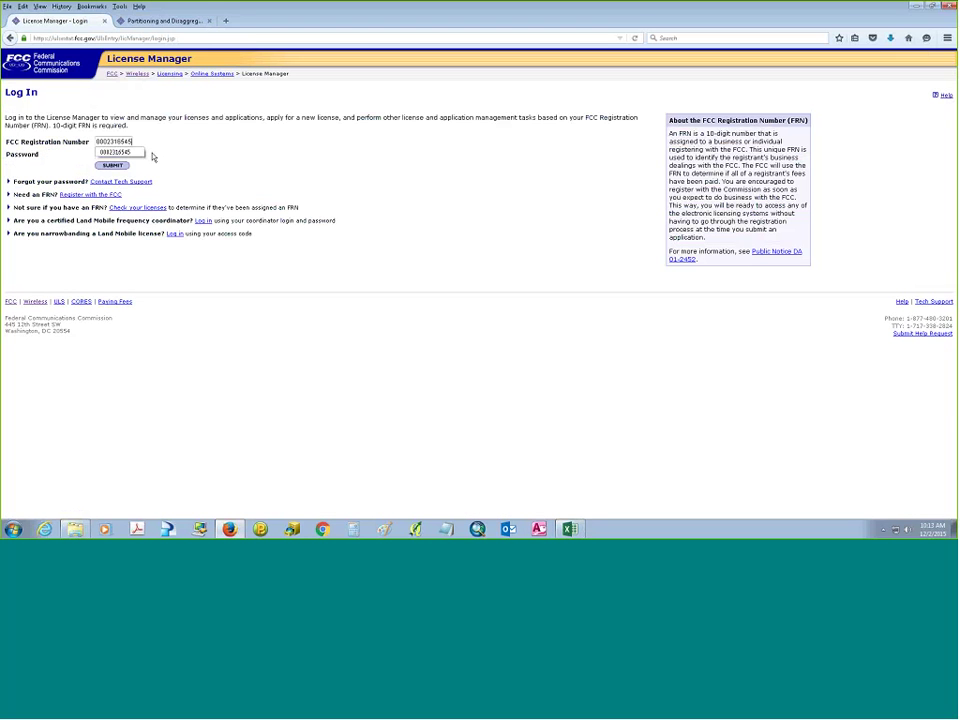
click(135, 153)
text(••••••••)
key(Return)
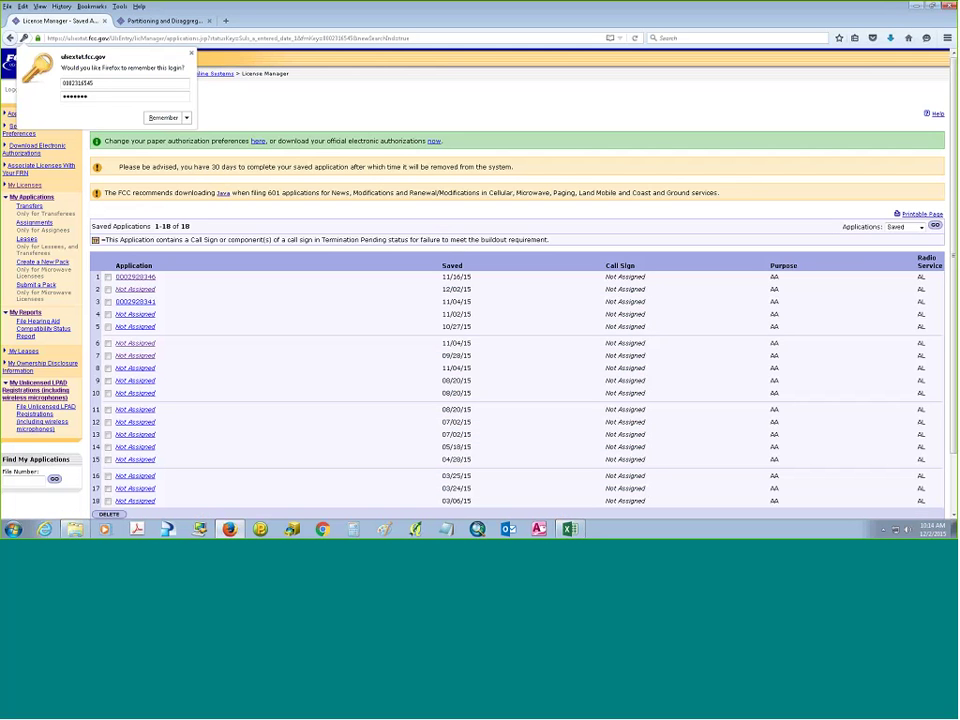
click(163, 118)
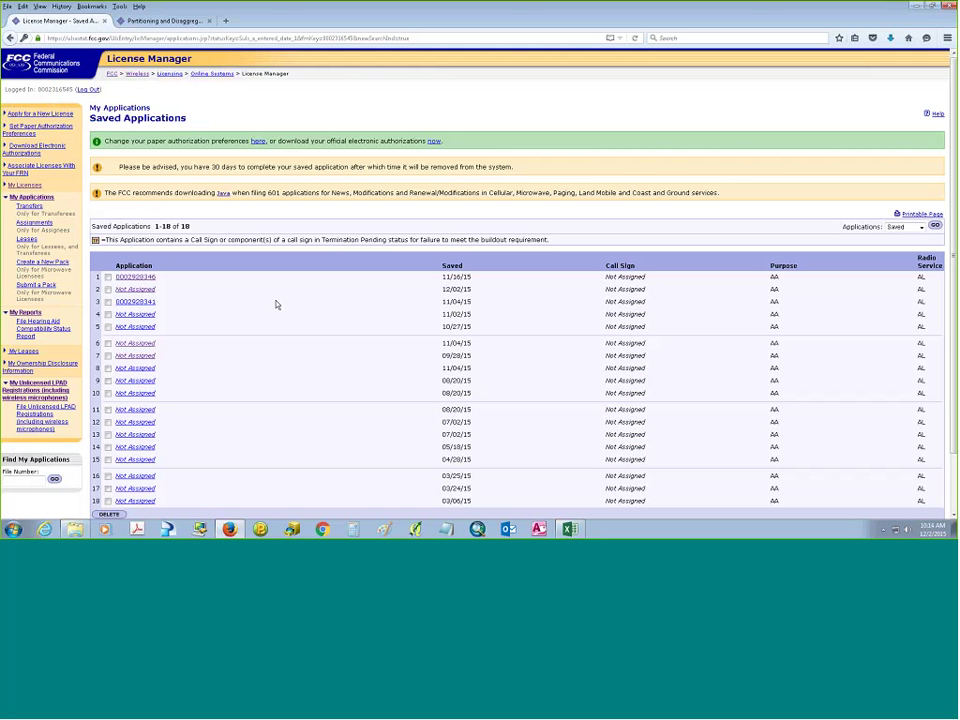
Continue the saved application dated 12/02/15 and open its Partitioning/Disaggregation Information for editing.
click(135, 289)
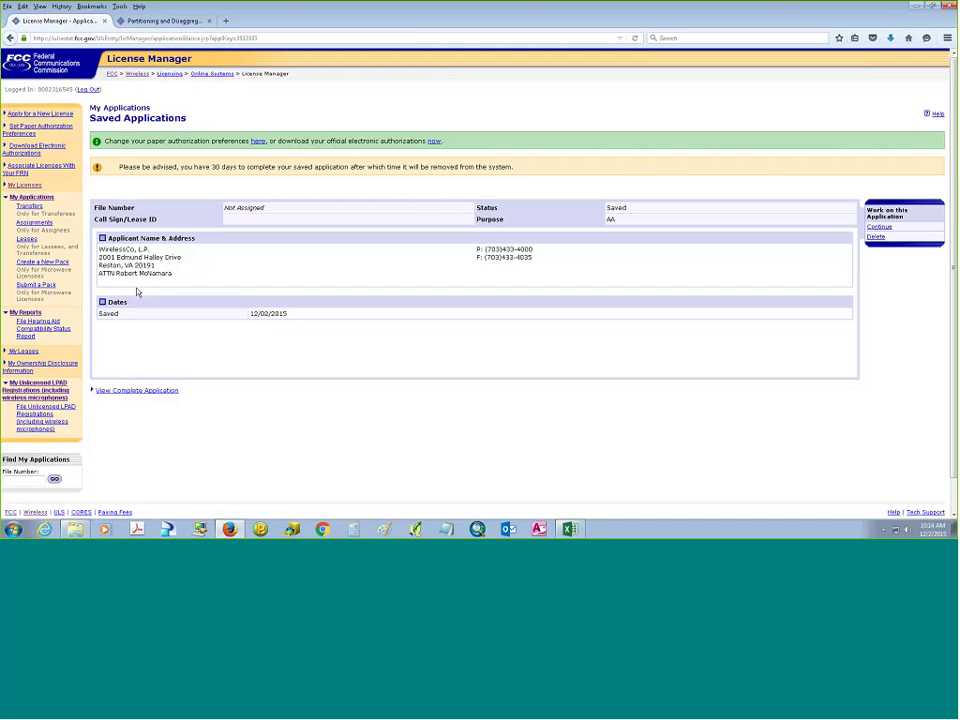
drag(814, 128, 911, 236)
click(880, 230)
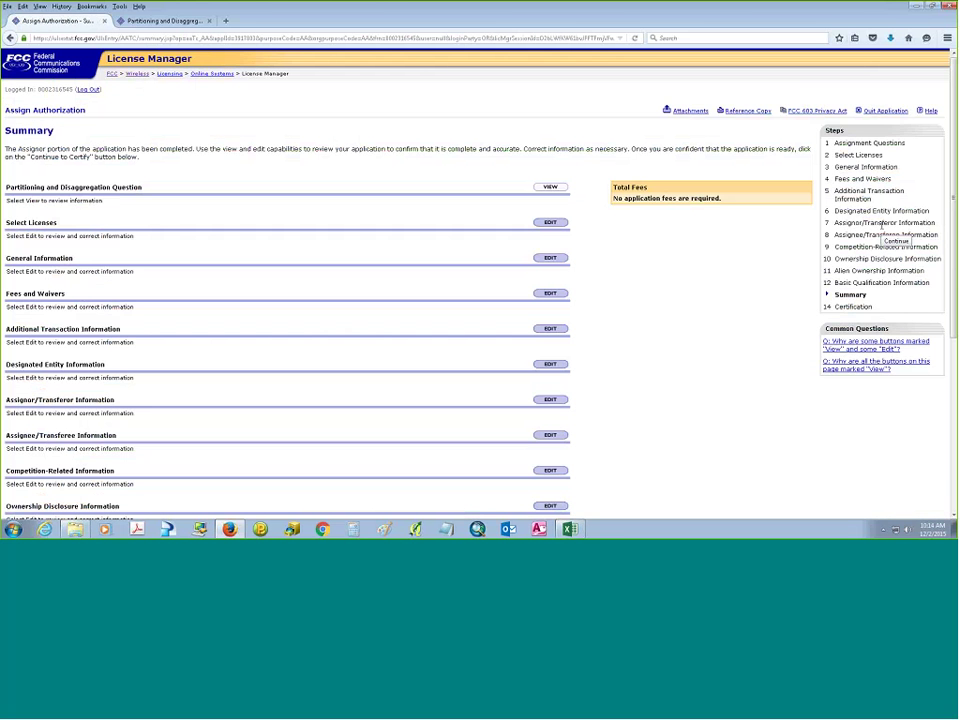
scroll(642, 358, down, 5)
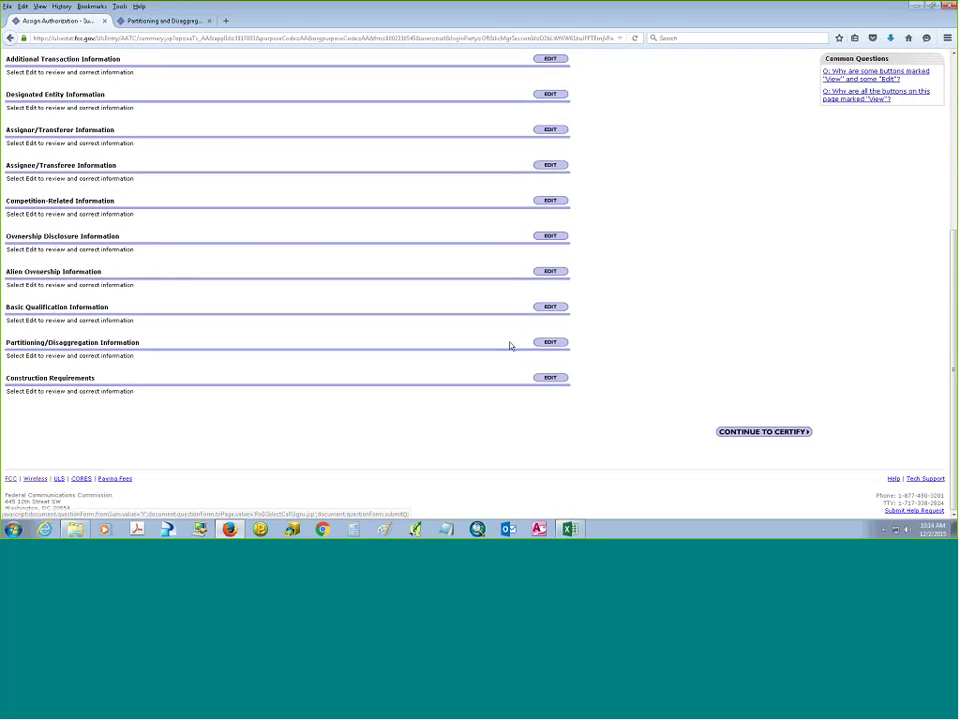
click(550, 342)
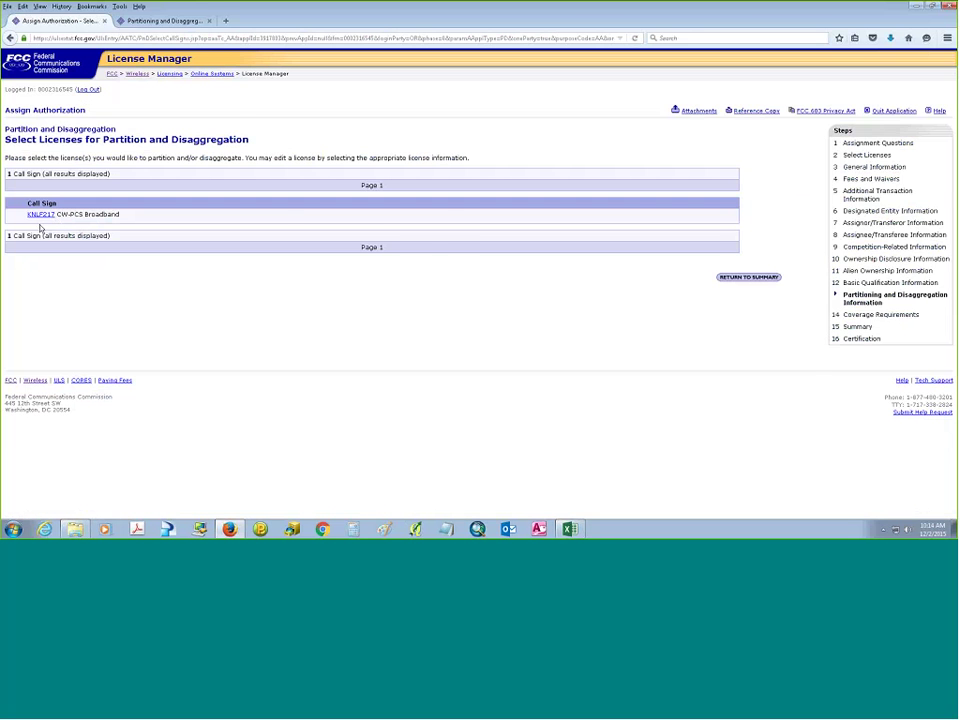
Check the old-flow page for comparison and open call sign KNLF217 for partition and disaggregation.
key(ctrl+Tab)
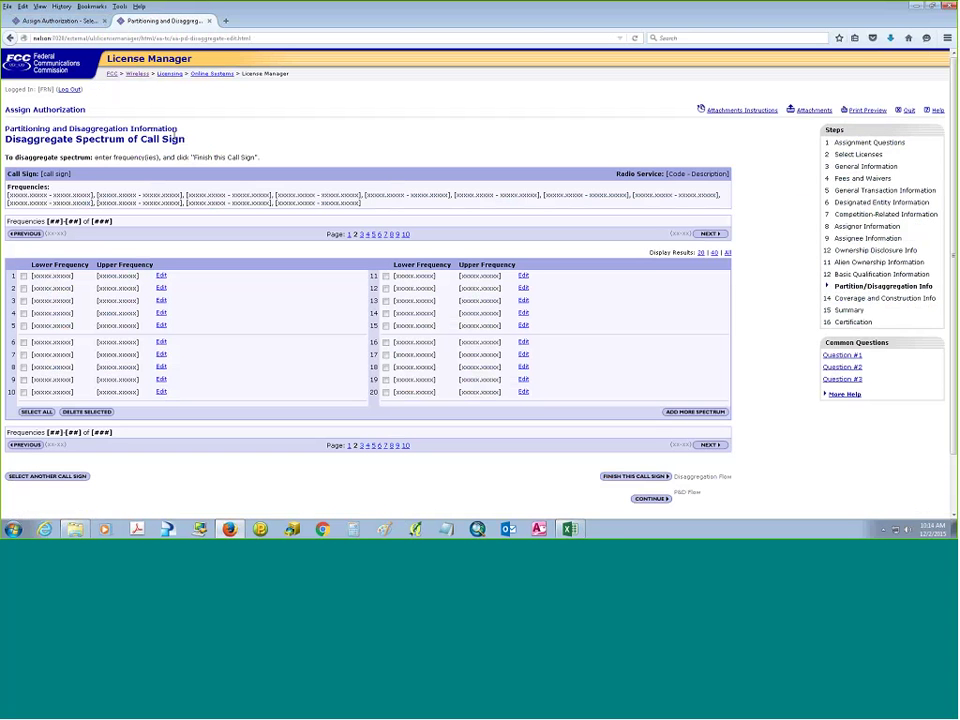
key(ctrl+Tab)
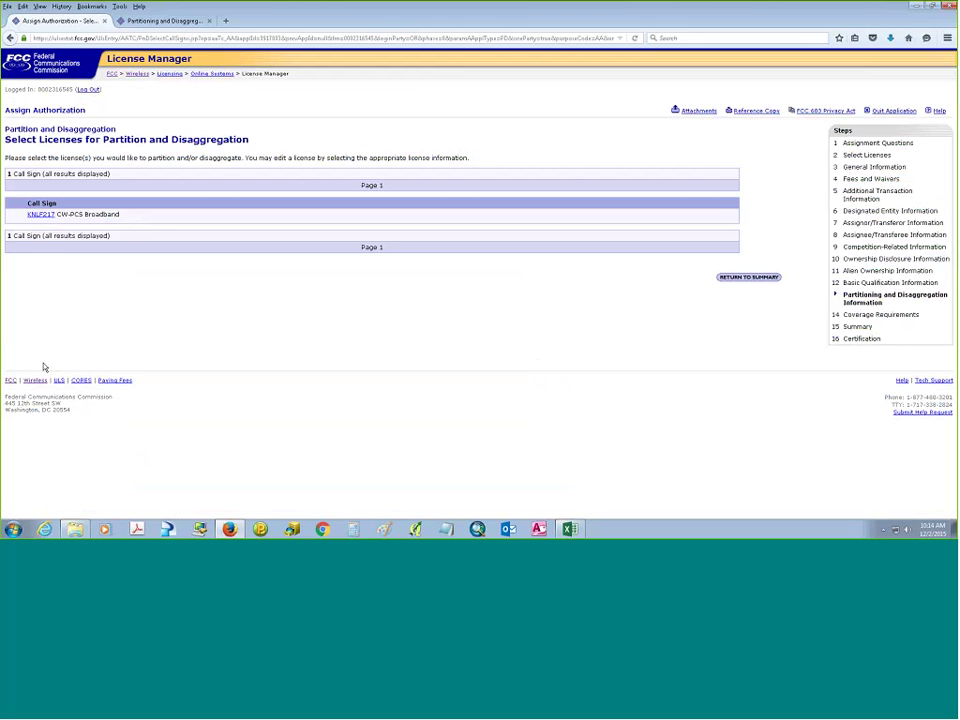
click(43, 216)
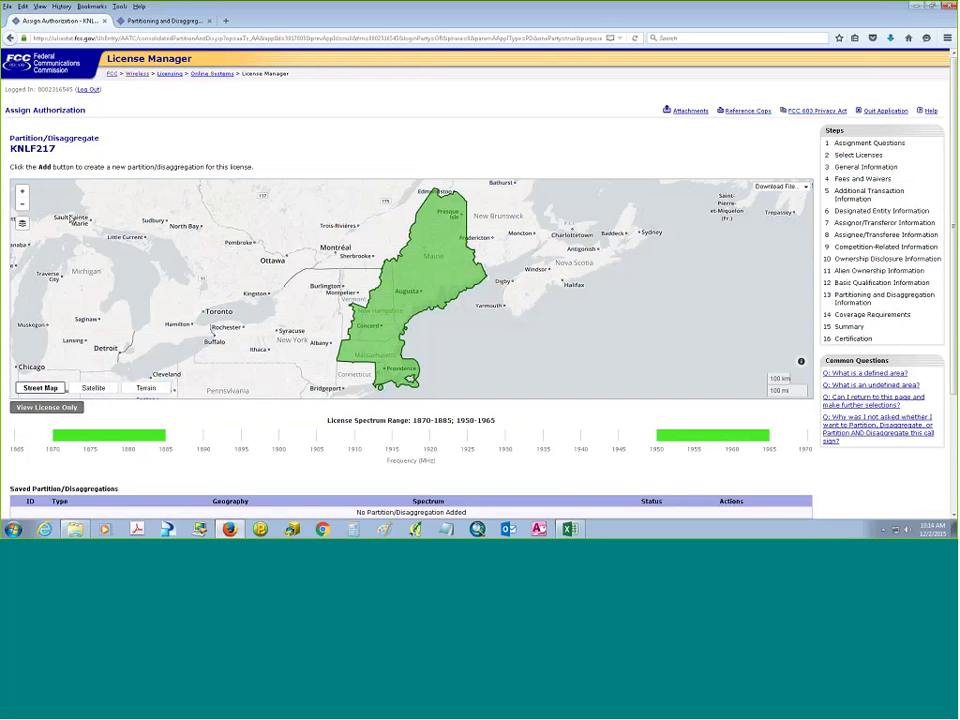
Overlay BEA and then CMA boundaries on the license map, and preview the satellite base map before choosing terrain.
click(22, 200)
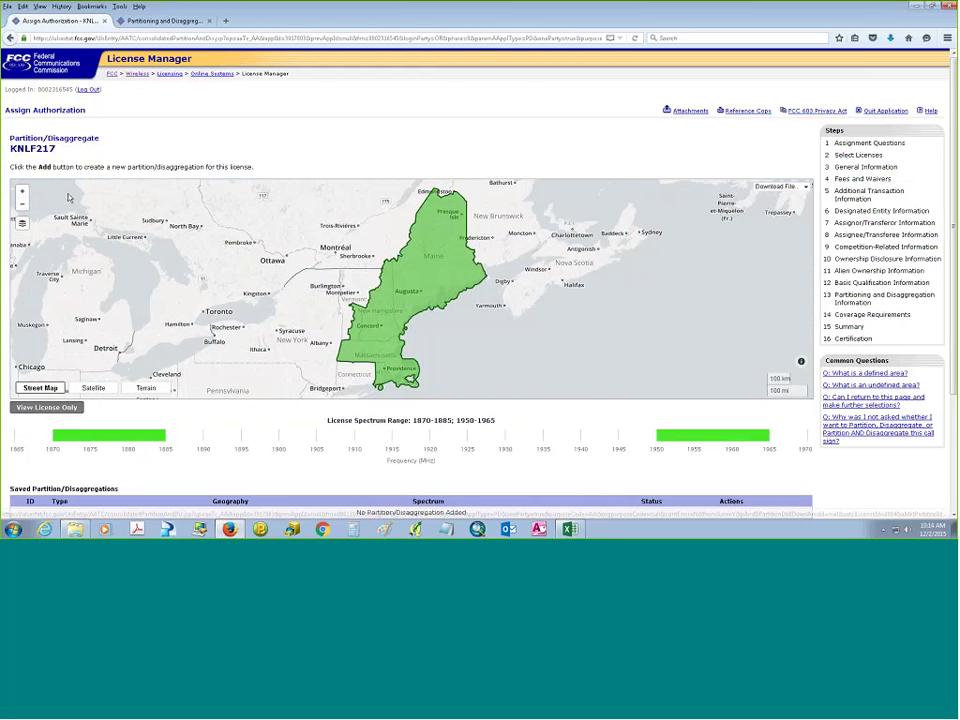
mouse_move(29, 229)
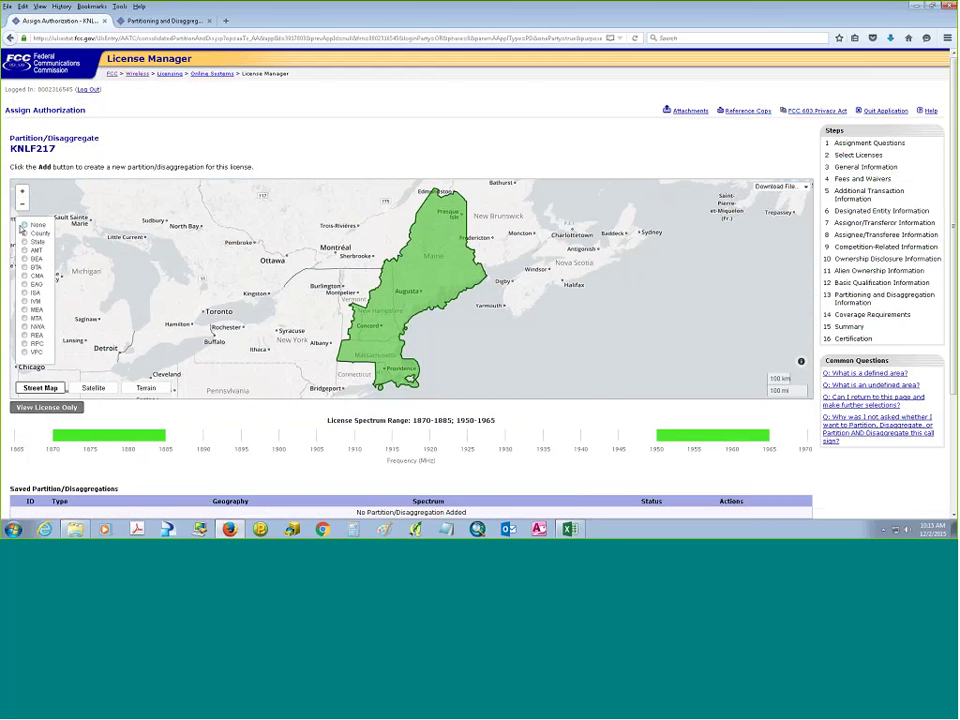
click(25, 259)
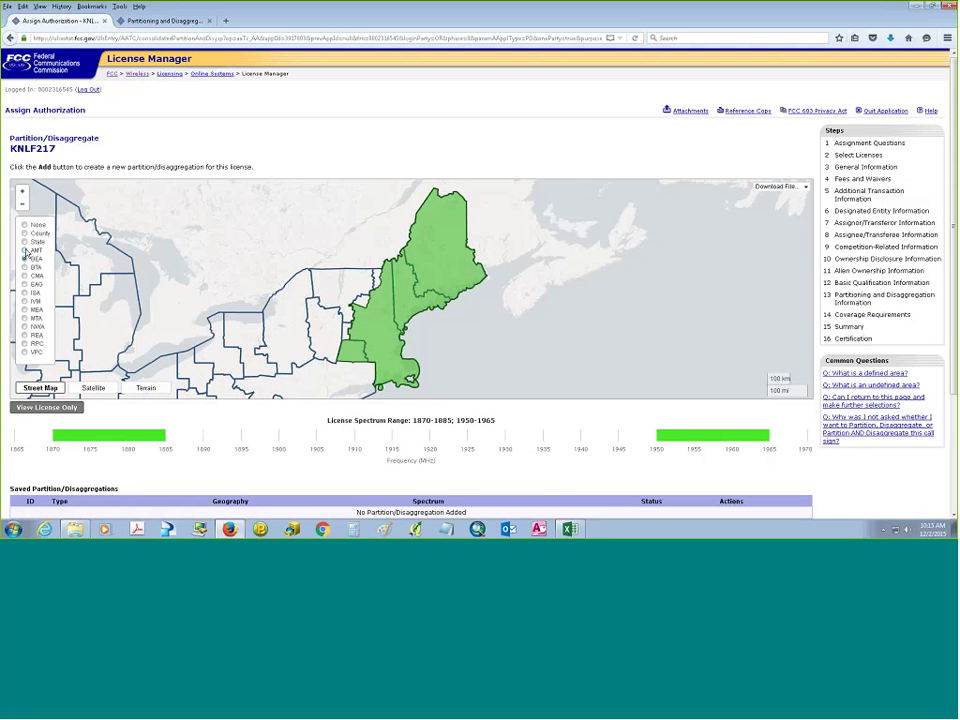
click(25, 275)
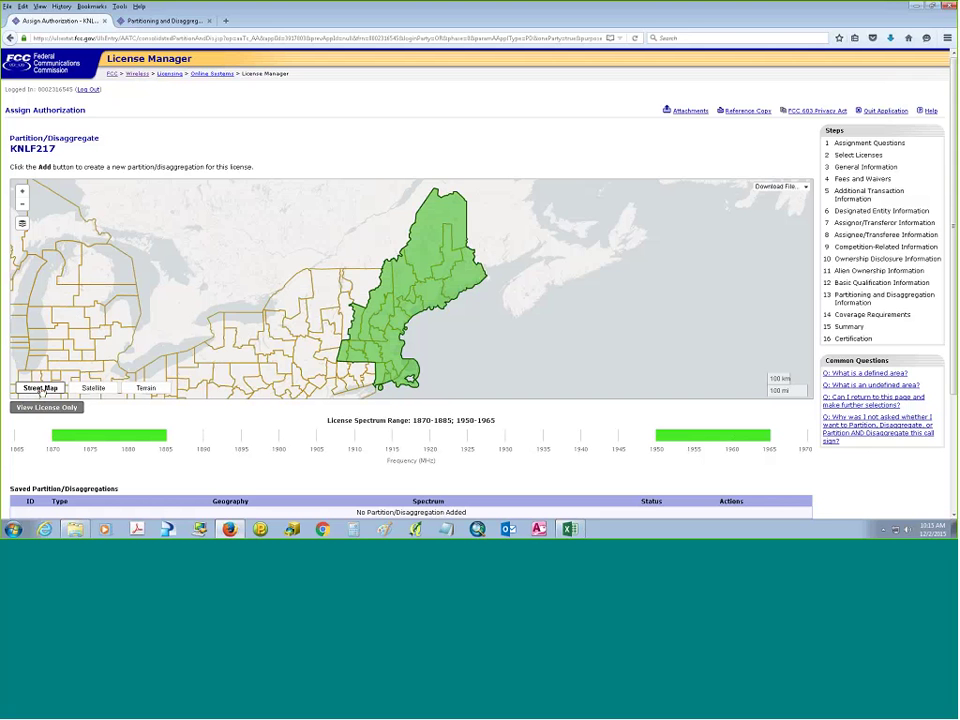
click(92, 389)
click(146, 389)
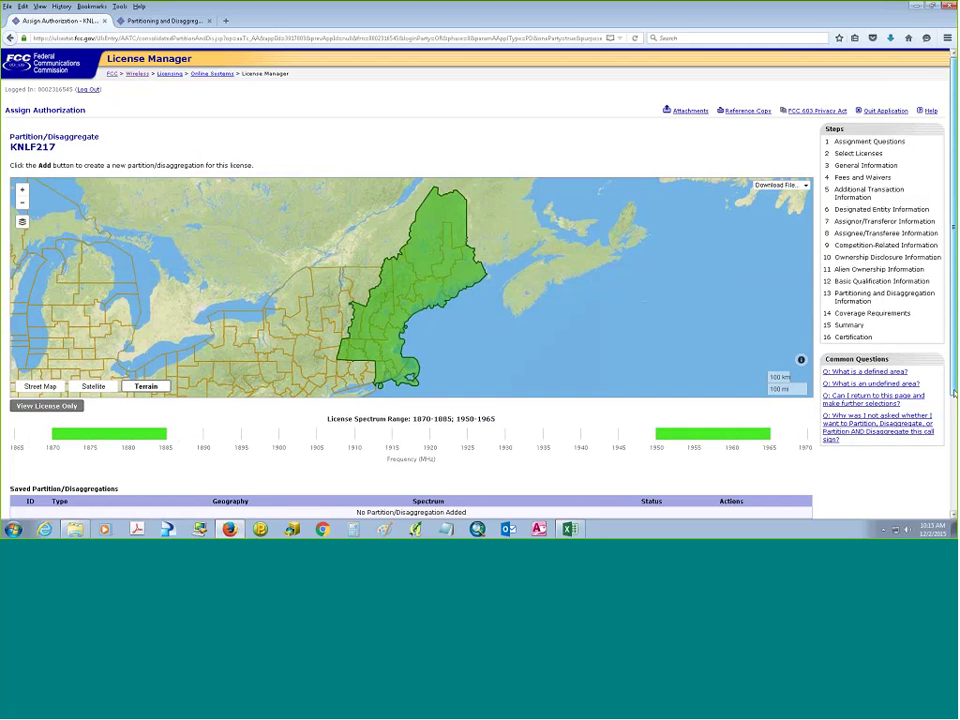
Add a new partition/disaggregation entry for the KNLF217 license.
scroll(954, 375, down, 3)
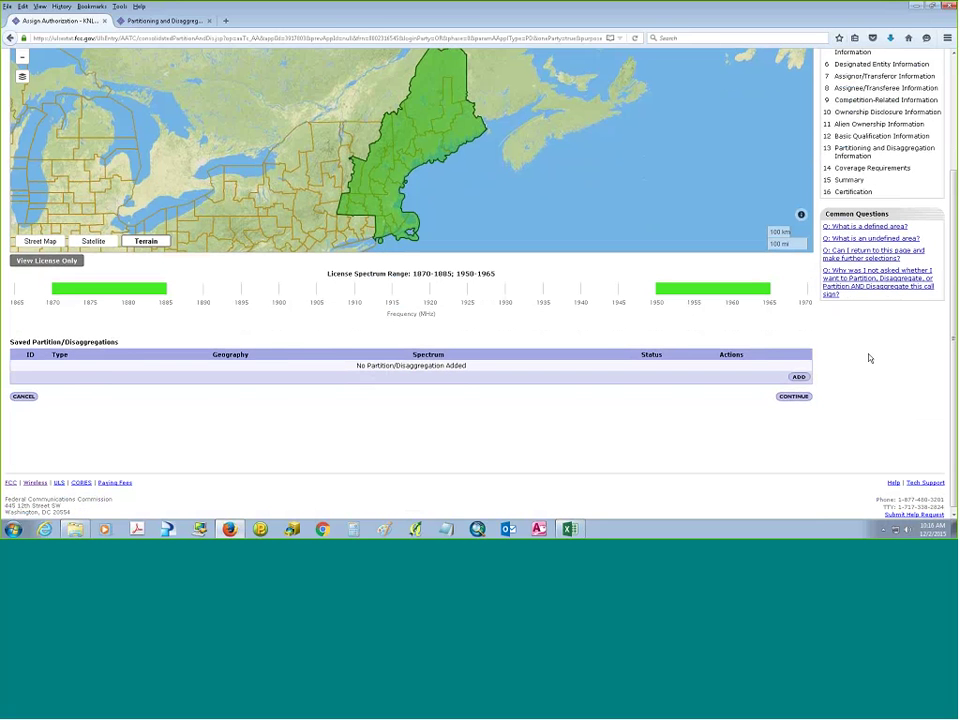
click(798, 378)
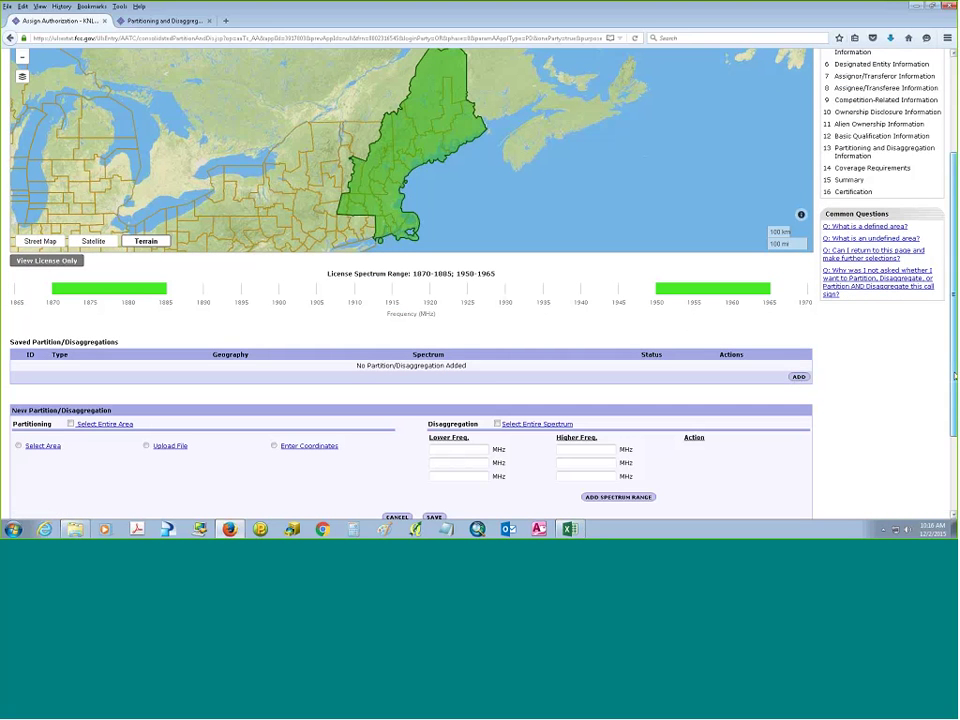
scroll(954, 375, down, 2)
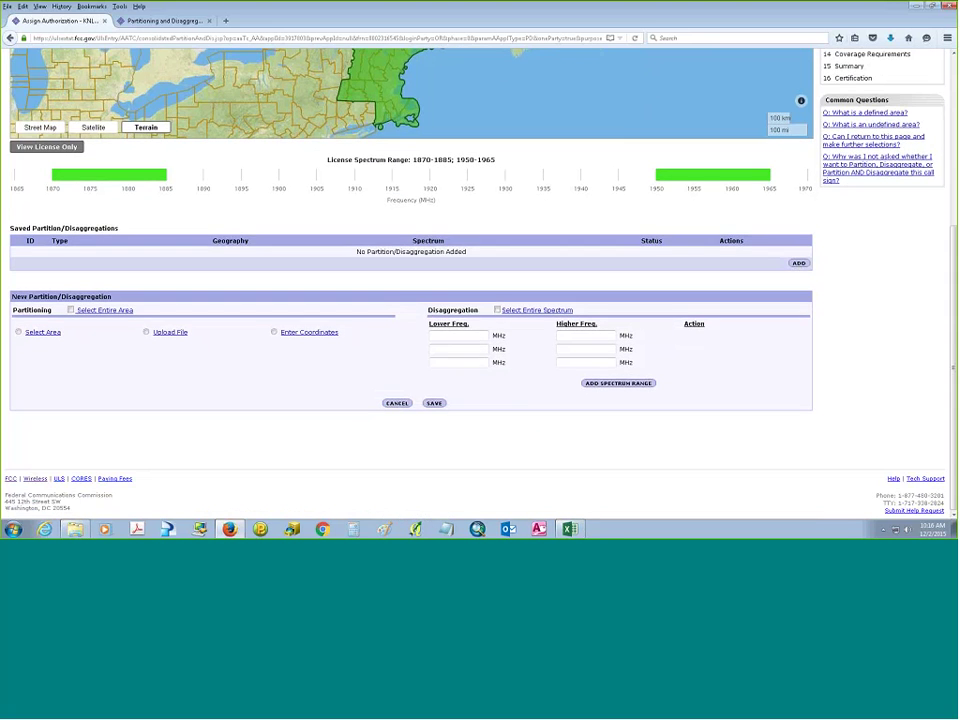
Review the old-flow disaggregation page for comparison and select the entire license area for the new partition.
click(71, 311)
click(166, 25)
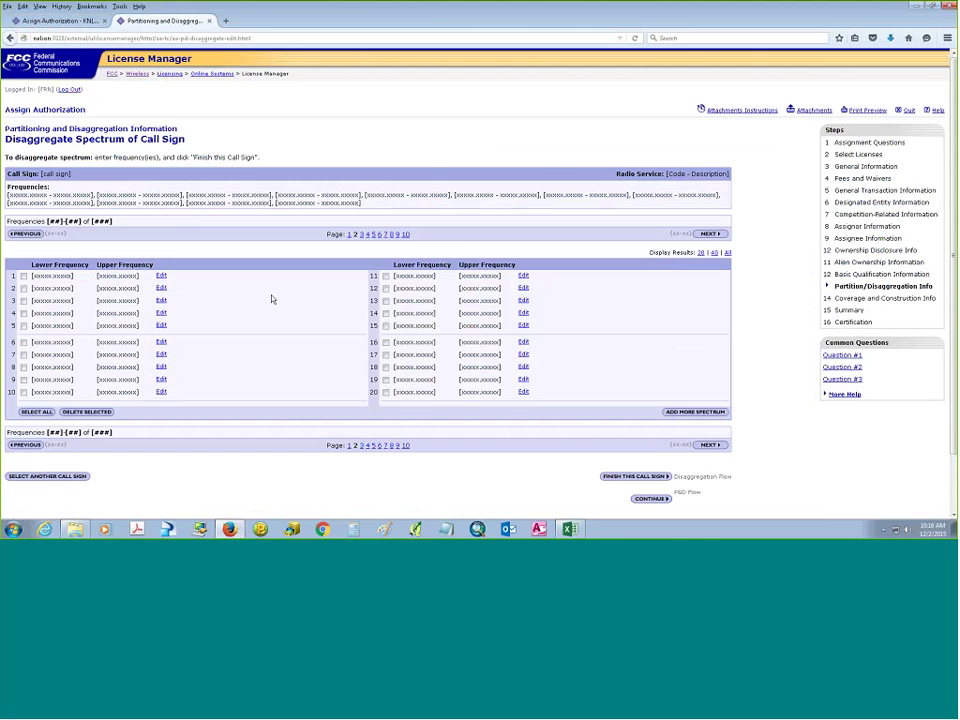
click(60, 21)
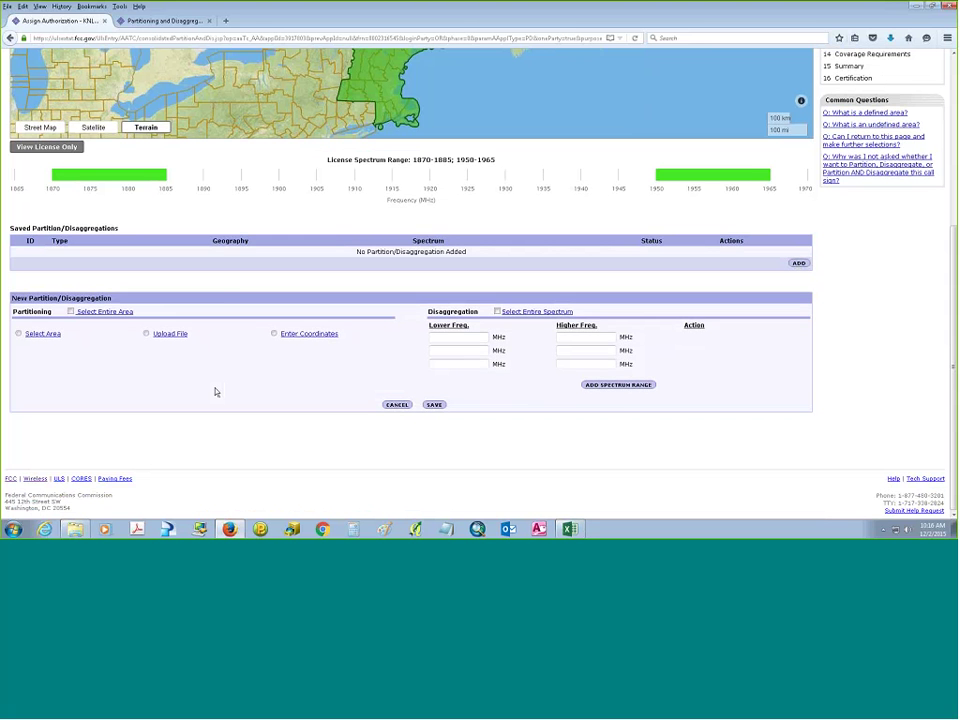
scroll(180, 400, up, 2)
scroll(100, 415, down, 1)
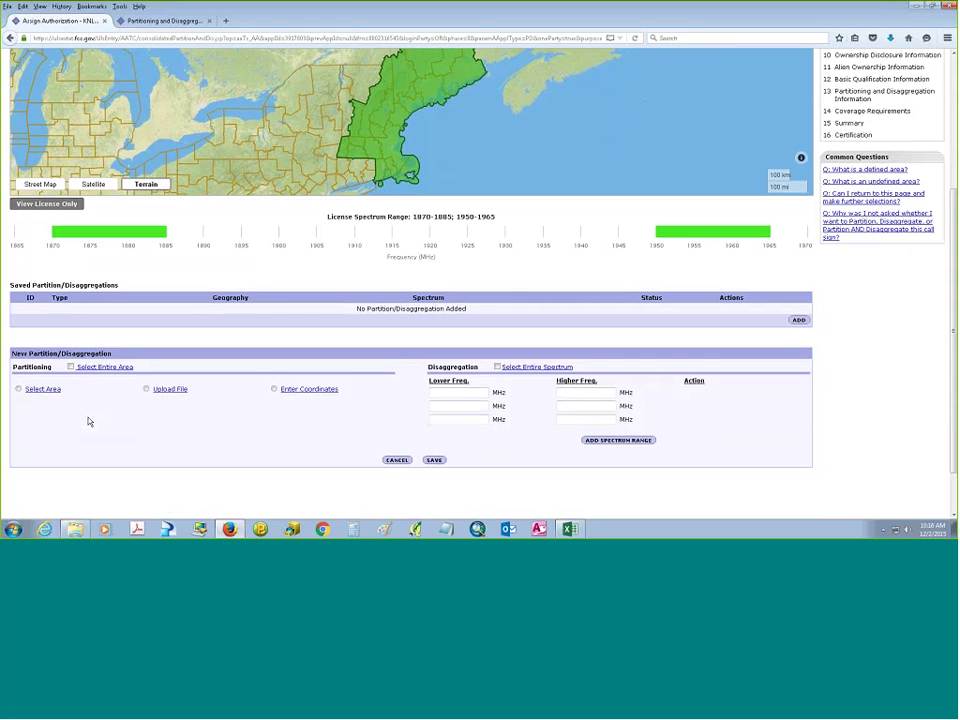
click(71, 367)
Set the first disaggregation range to a lower frequency of 1870 MHz and a higher frequency of 1871 MHz.
click(443, 392)
mouse_move(72, 237)
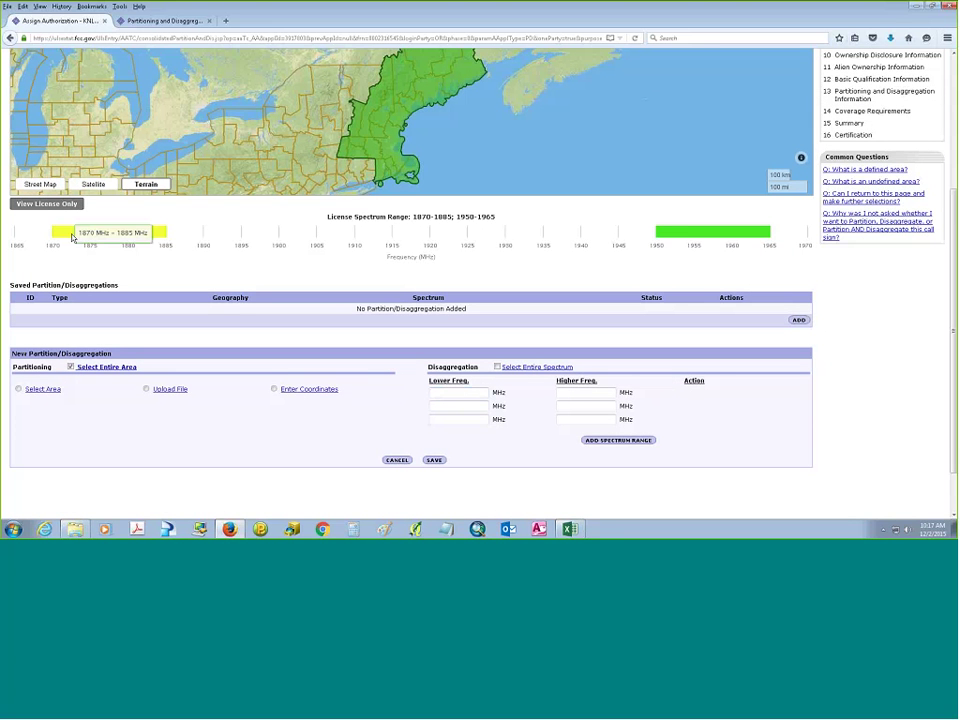
text(1870)
key(Tab)
text(1871)
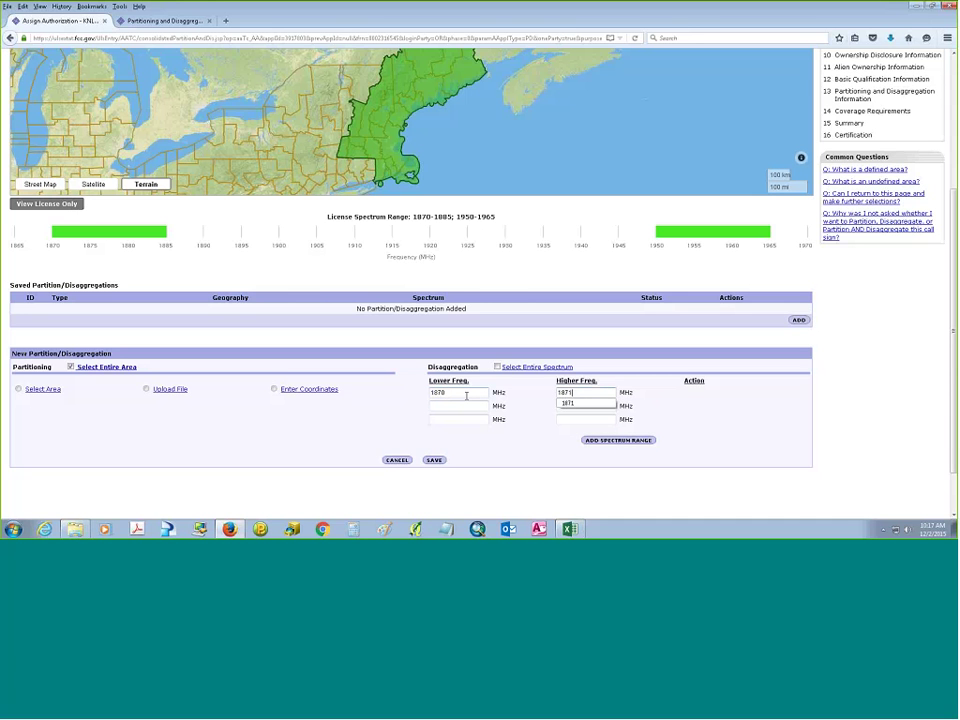
Save the new entire-area disaggregation and review its type and geography among the saved entries.
click(449, 408)
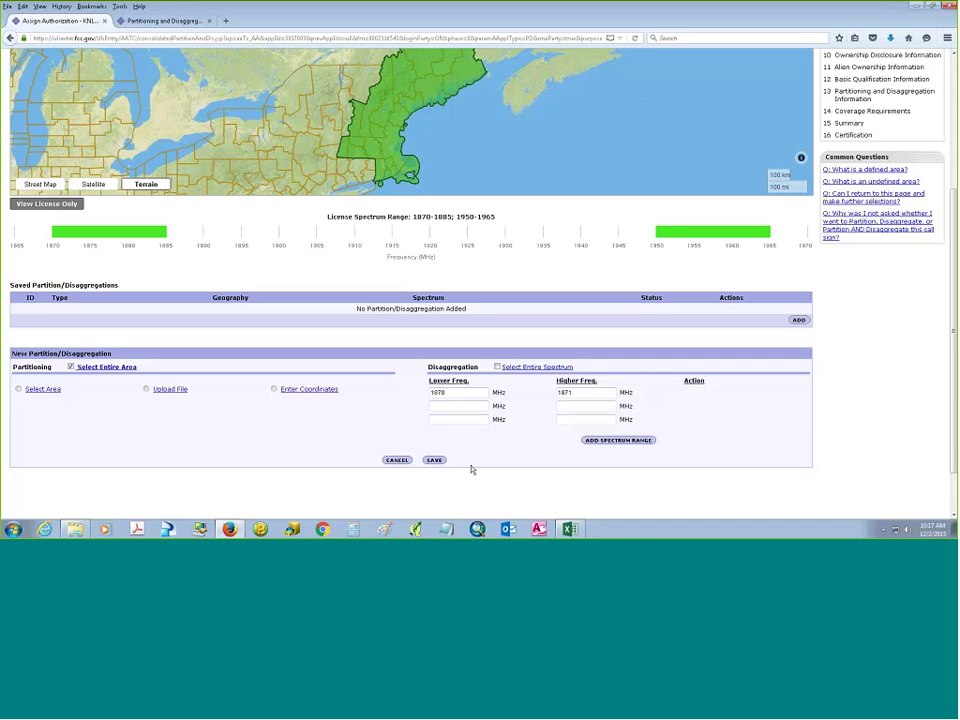
click(434, 460)
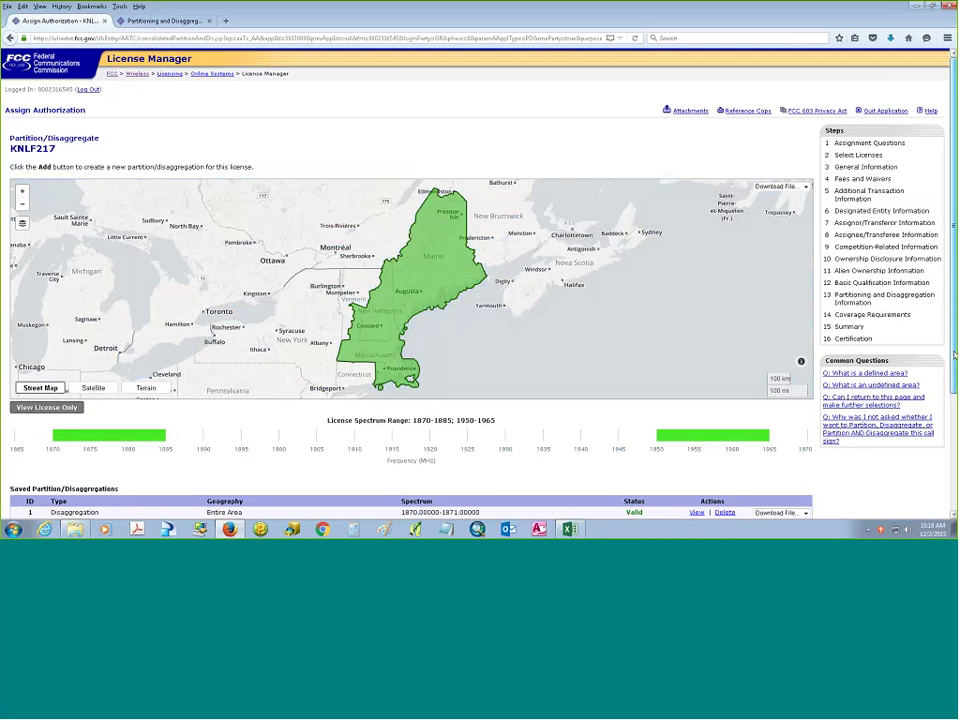
scroll(30, 375, down, 2)
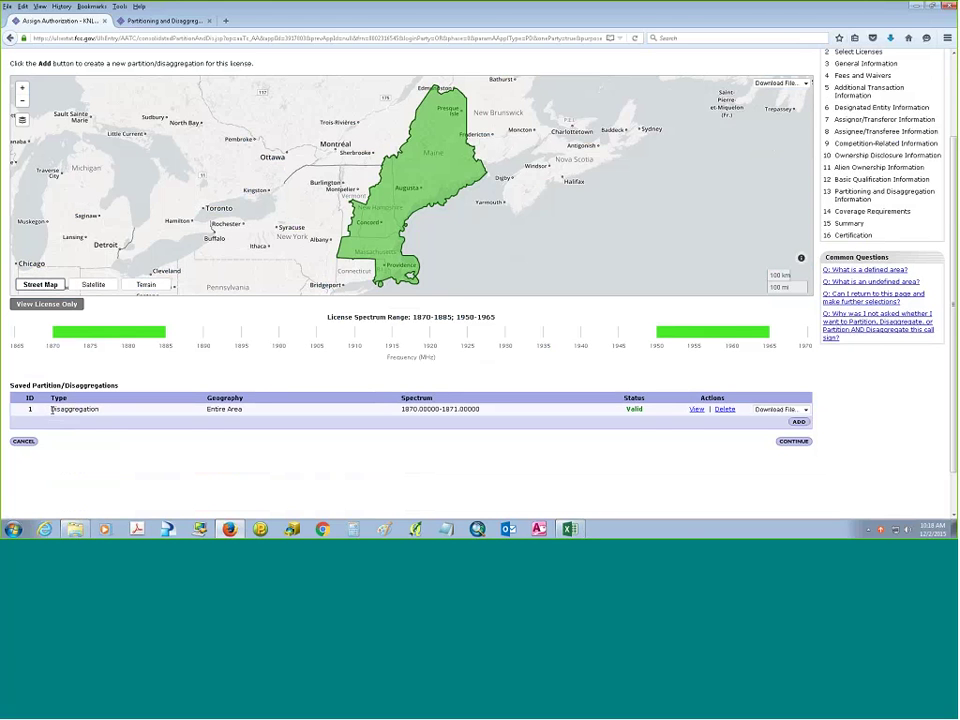
double_click(52, 409)
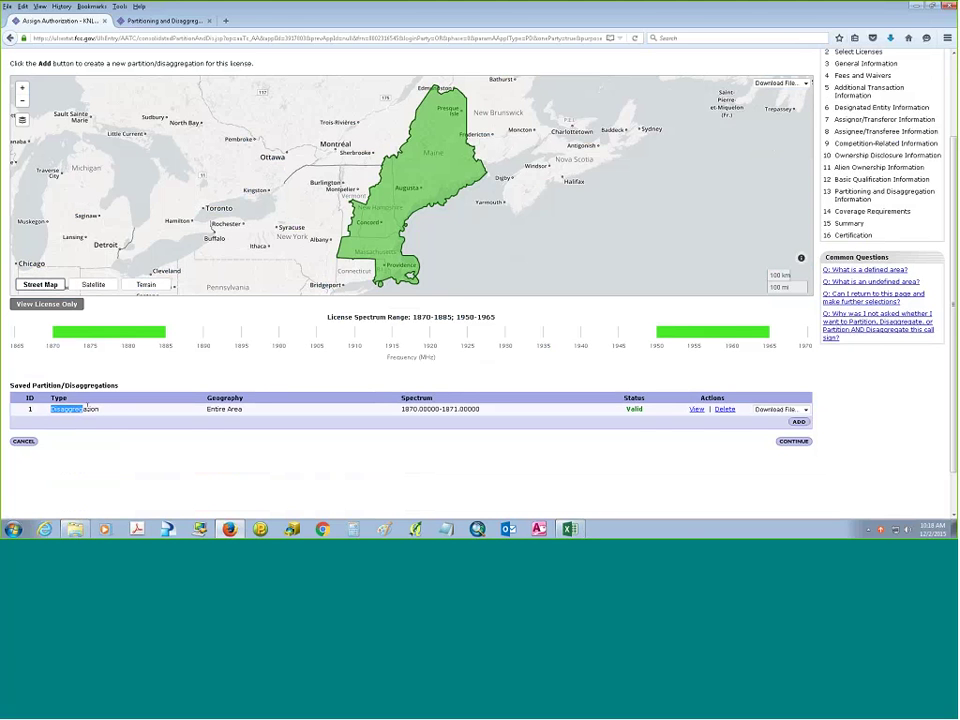
click(209, 411)
drag(209, 412, 380, 416)
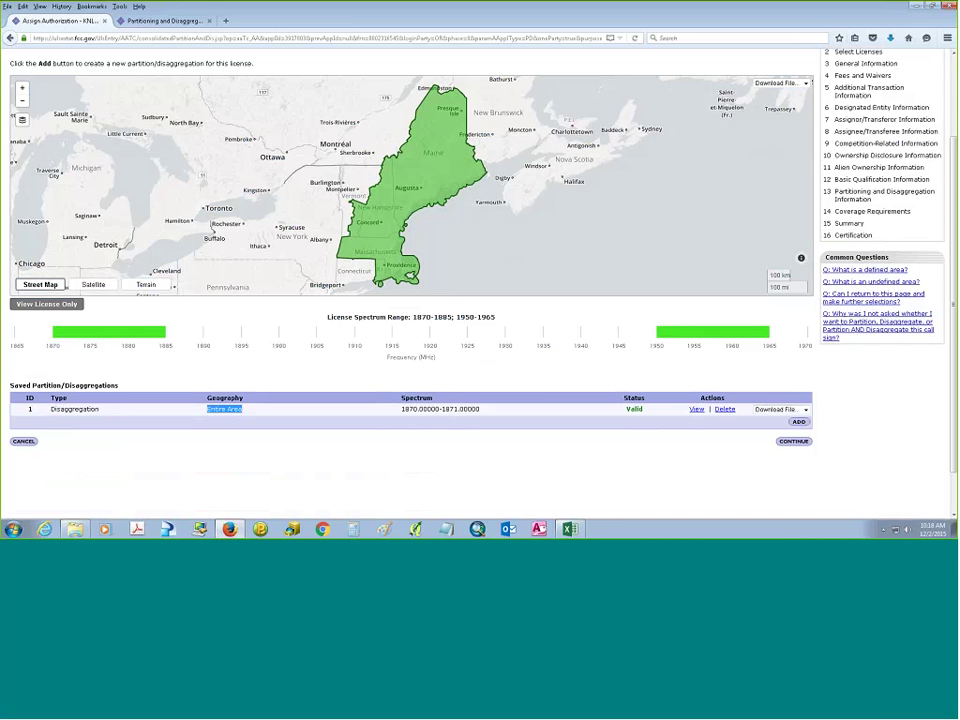
Check the file formats offered for downloading the saved disaggregation and view its area and spectrum on the map and frequency chart.
click(805, 410)
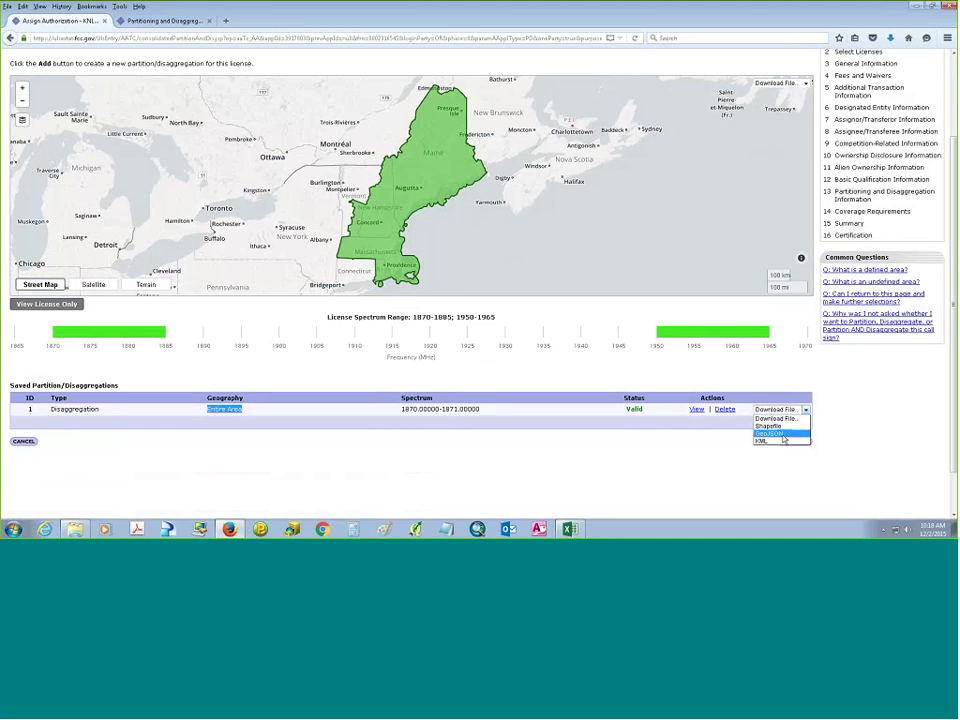
click(770, 442)
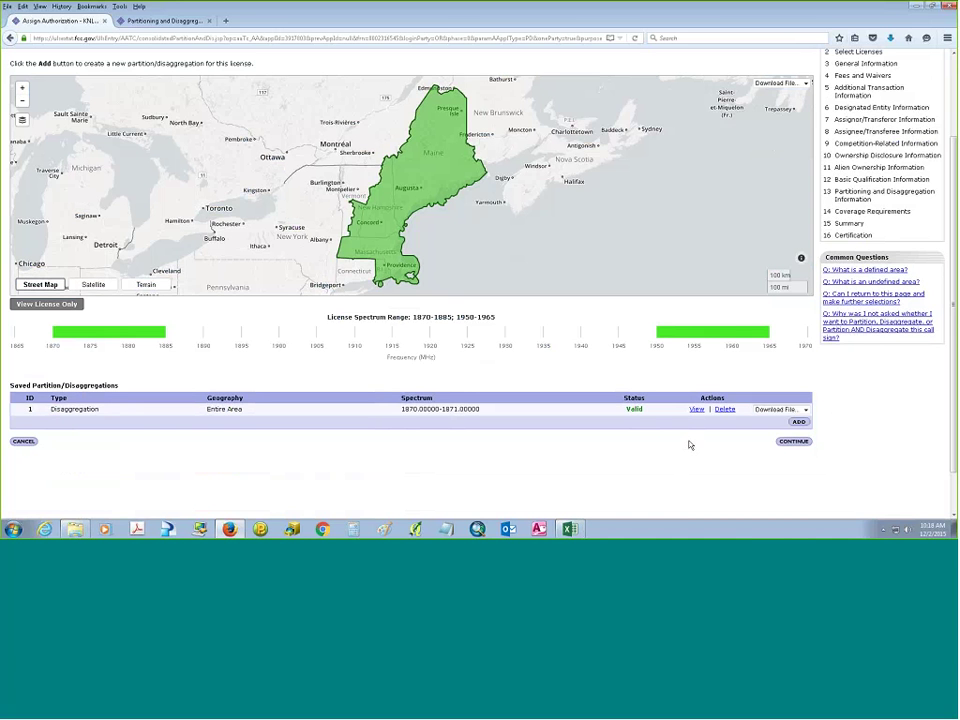
click(697, 410)
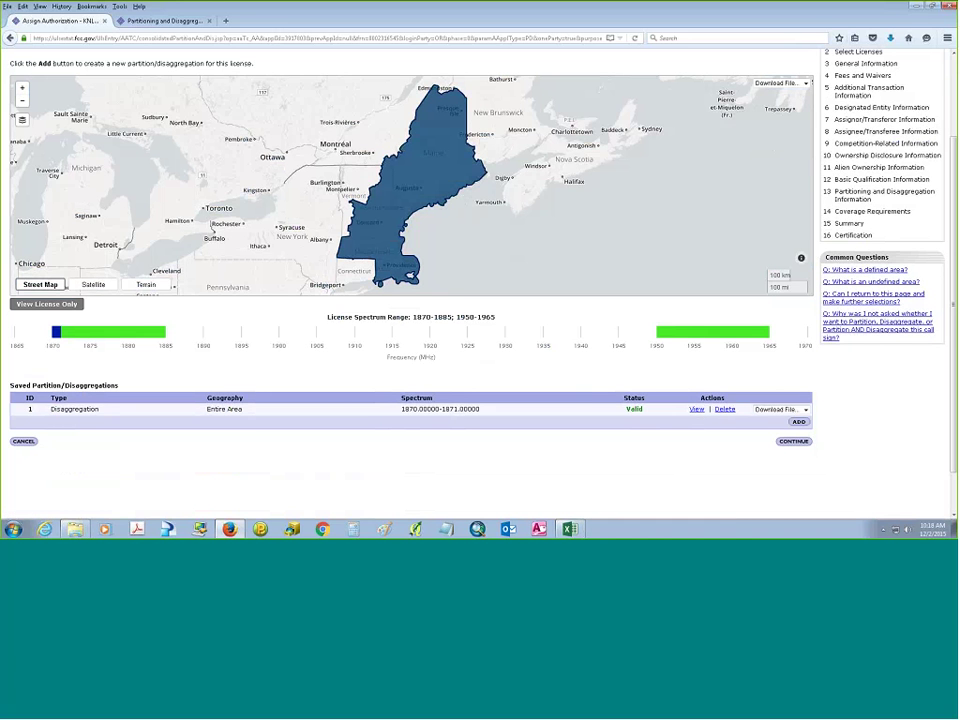
mouse_move(56, 338)
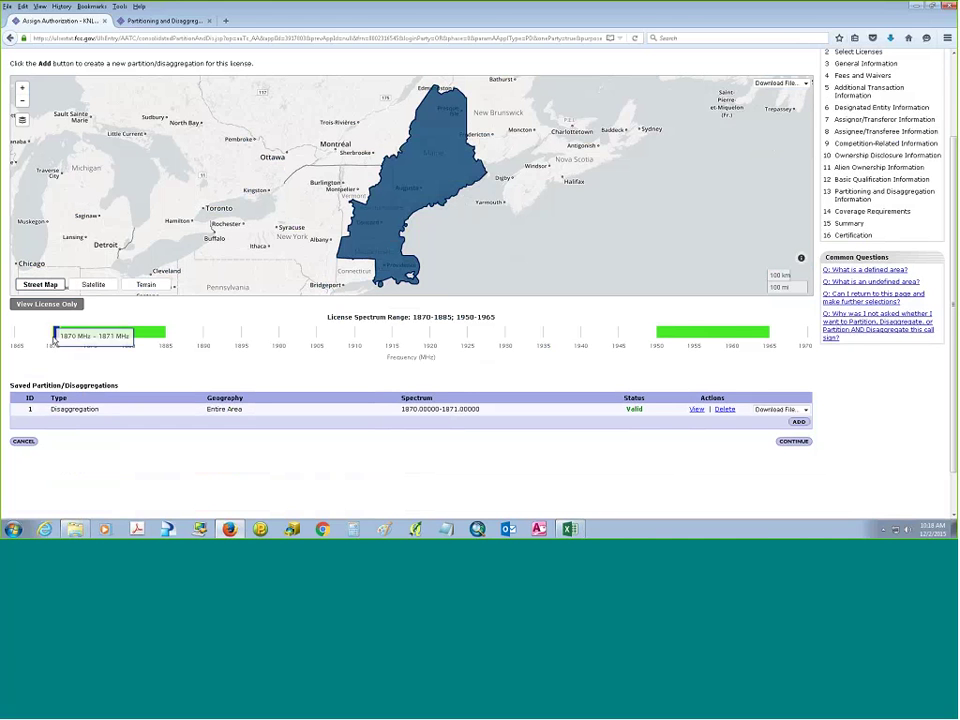
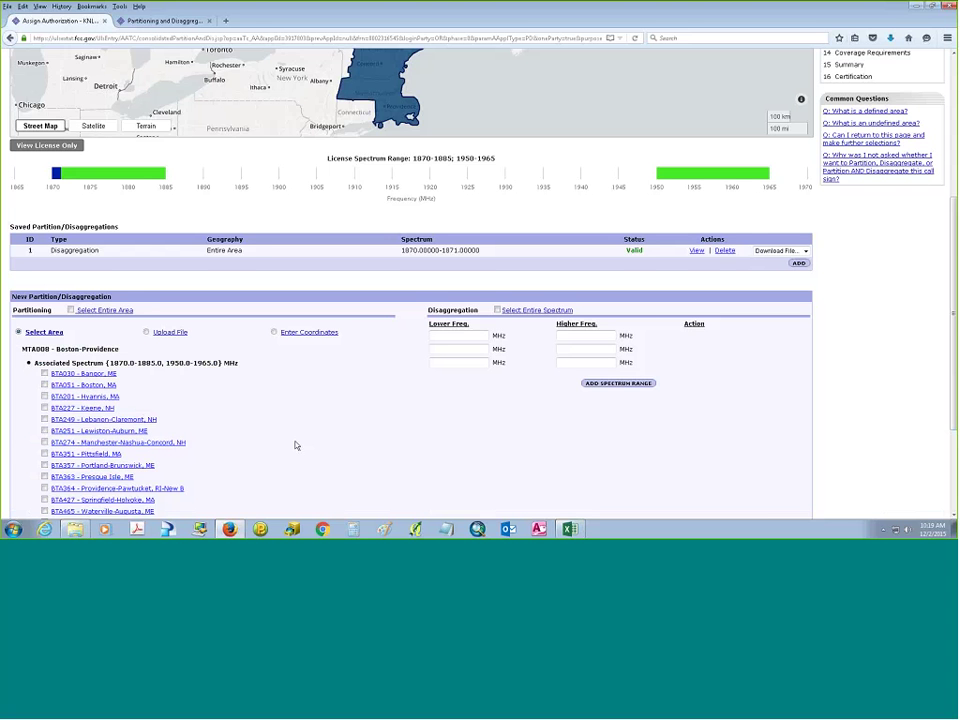
Select BTA030 Bangor, Berkshire in BTA351 Pittsfield, and Cumberland, Sagadahoc and York in BTA357 Portland-Brunswick as the new partition area.
scroll(295, 445, down, 2)
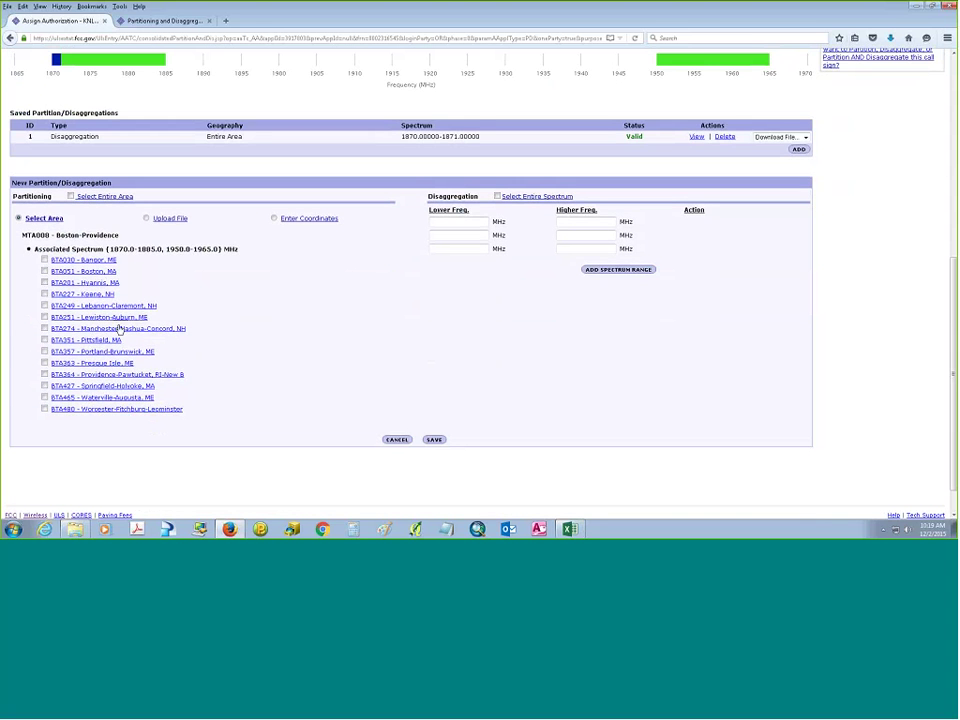
click(44, 260)
click(86, 340)
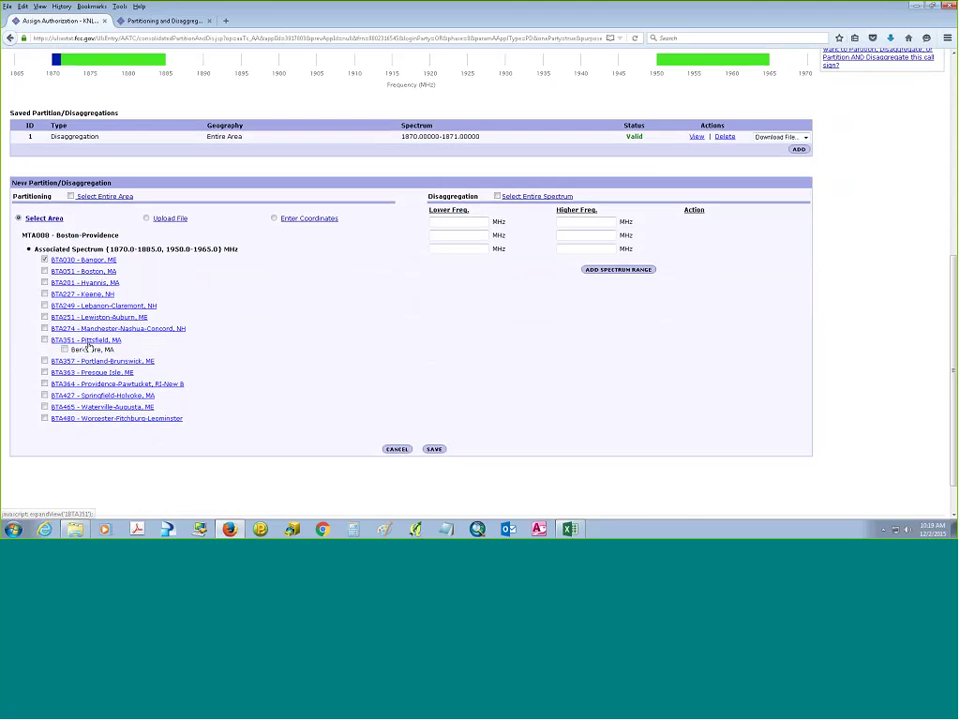
click(64, 349)
click(88, 362)
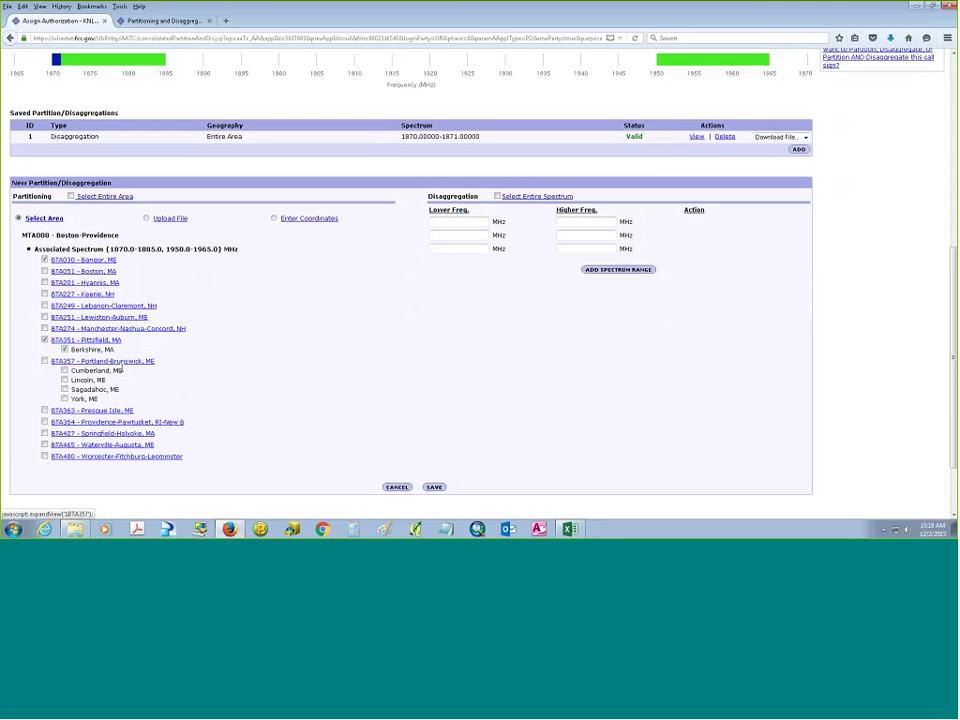
click(64, 389)
click(64, 399)
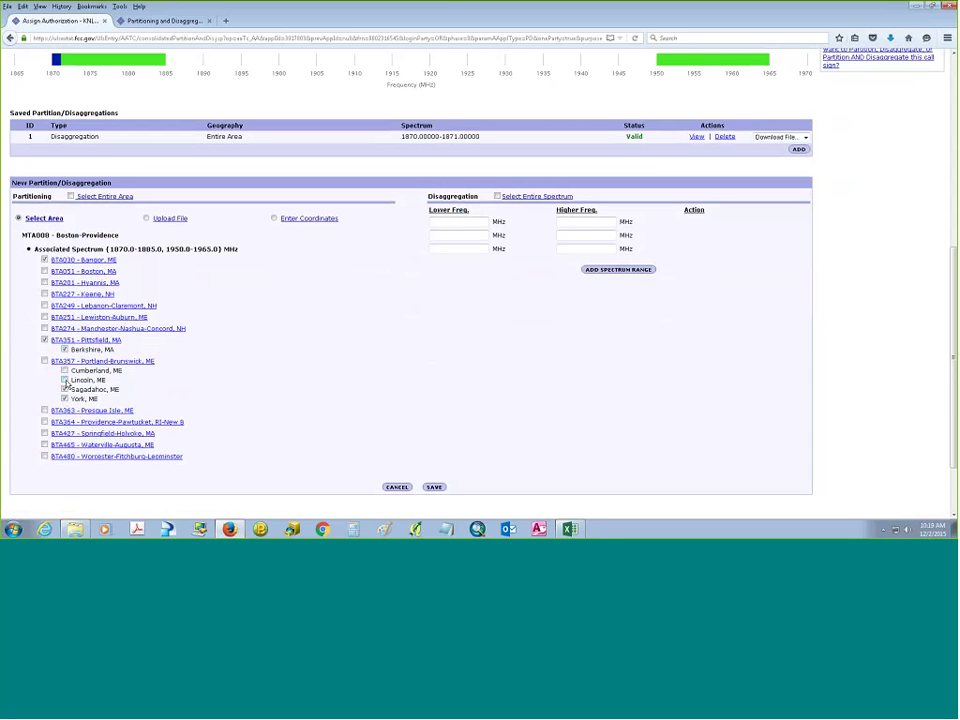
click(64, 370)
Set the new entry's first disaggregation range to a lower frequency of 1872 MHz and a higher frequency of 1873 MHz.
scroll(449, 329, up, 1)
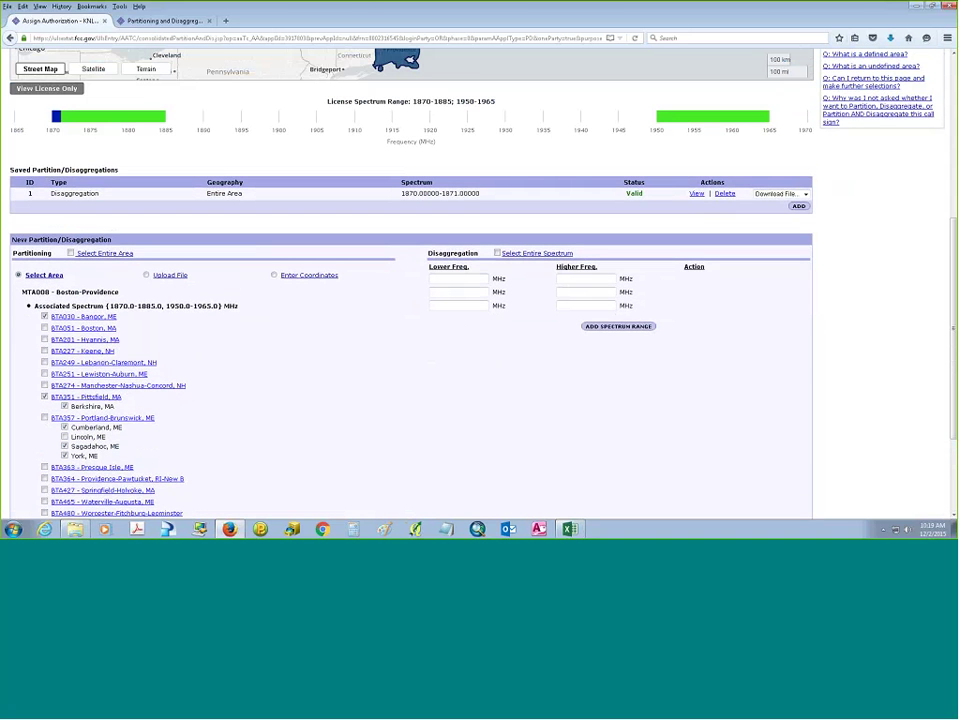
scroll(446, 323, up, 1)
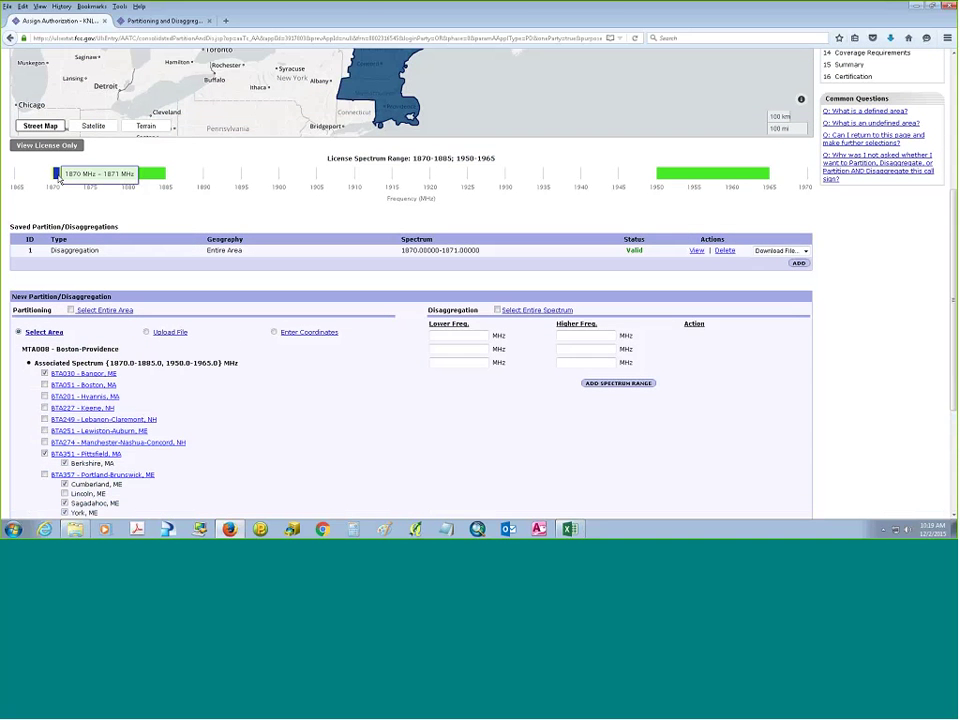
click(58, 175)
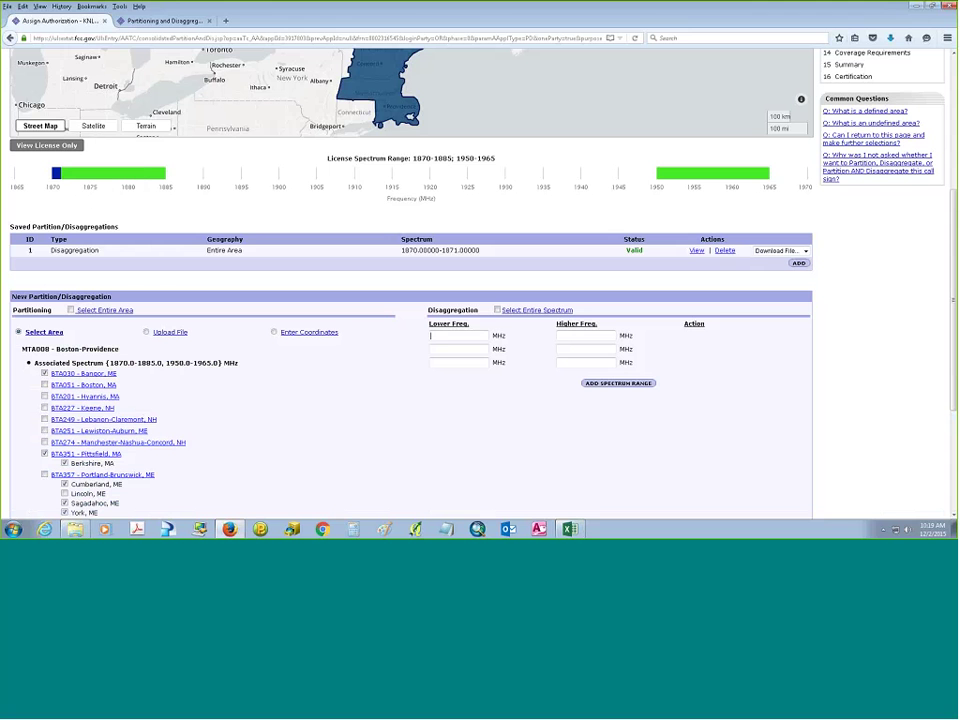
text(1872)
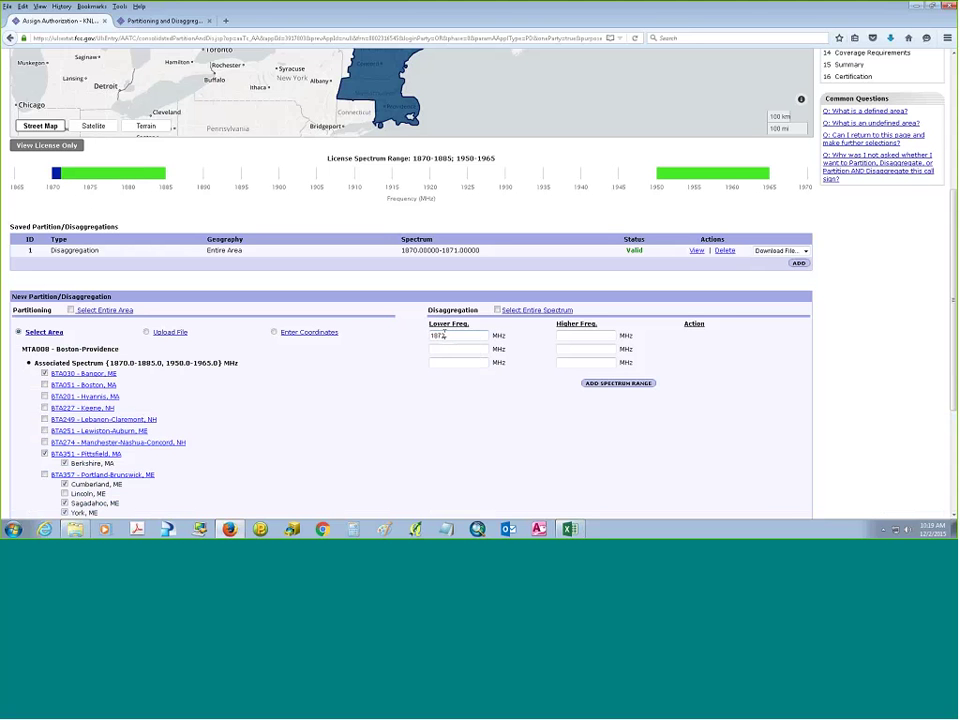
key(Tab)
text(1873)
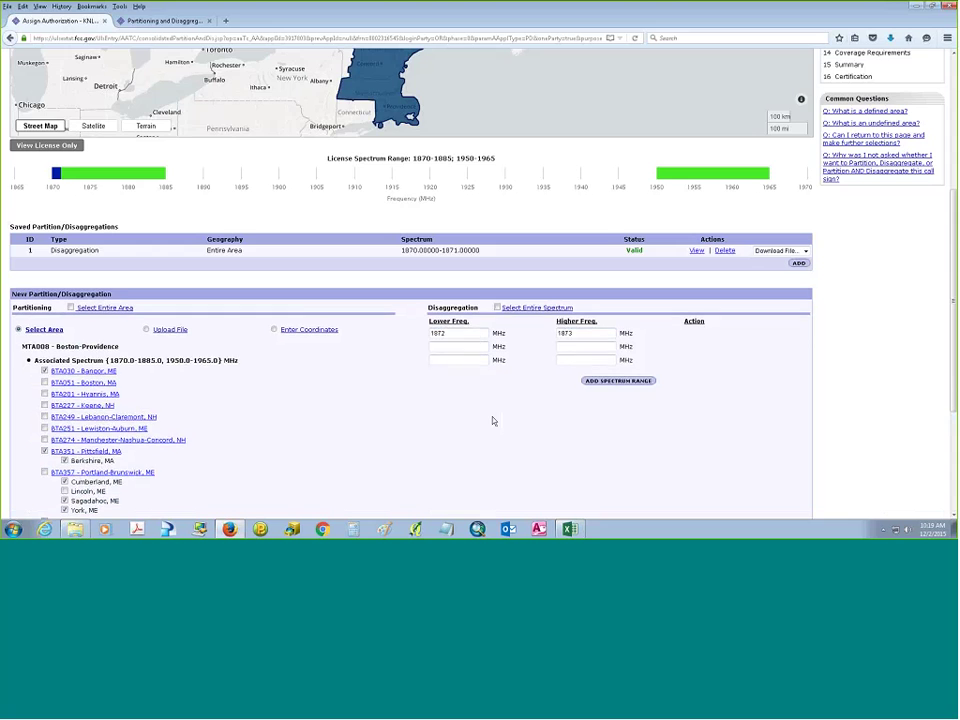
Add BTA480 Worcester-Fitchburg-Leominster to the selected partition areas and save the new partition/disaggregation entry.
scroll(493, 420, down, 3)
click(44, 399)
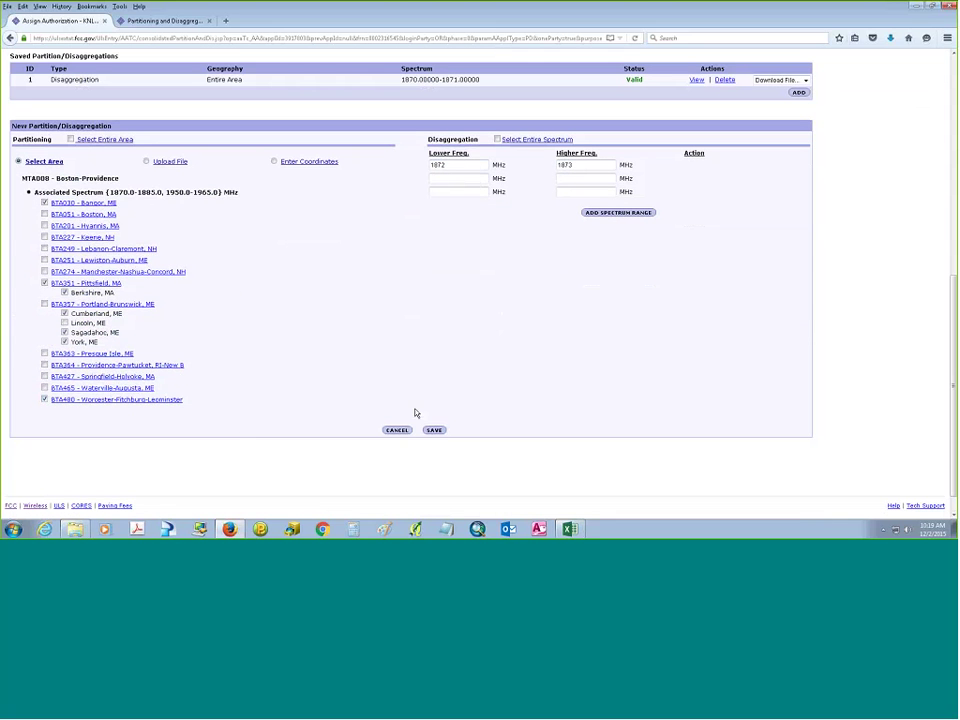
click(434, 430)
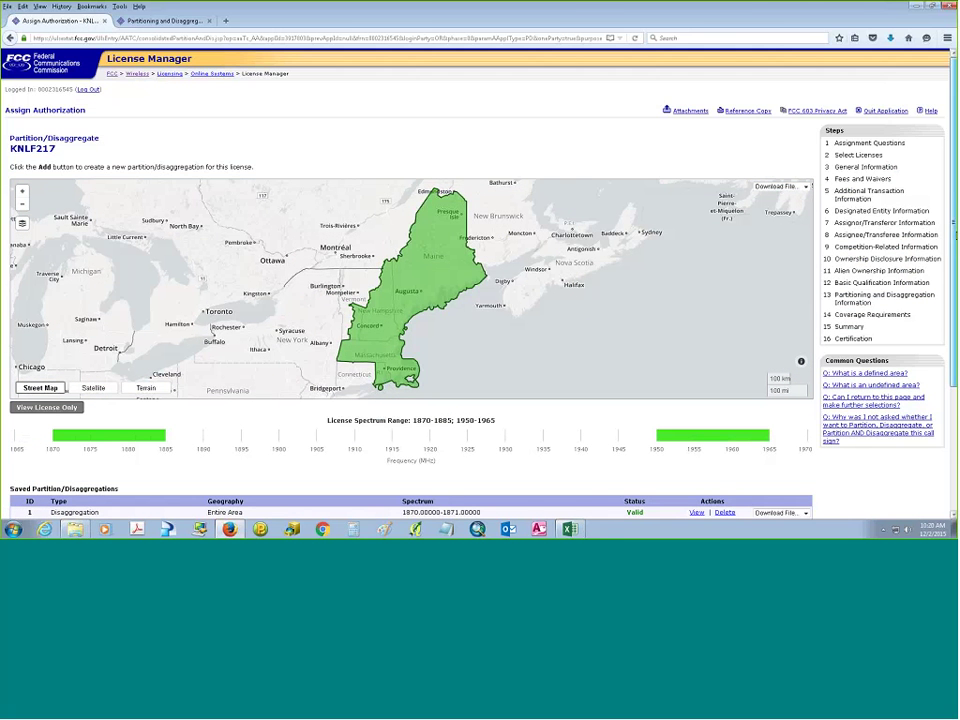
Expand the market area list of the saved Partition & Disaggregation entry and view its areas and spectrum on the map and chart.
scroll(199, 377, down, 3)
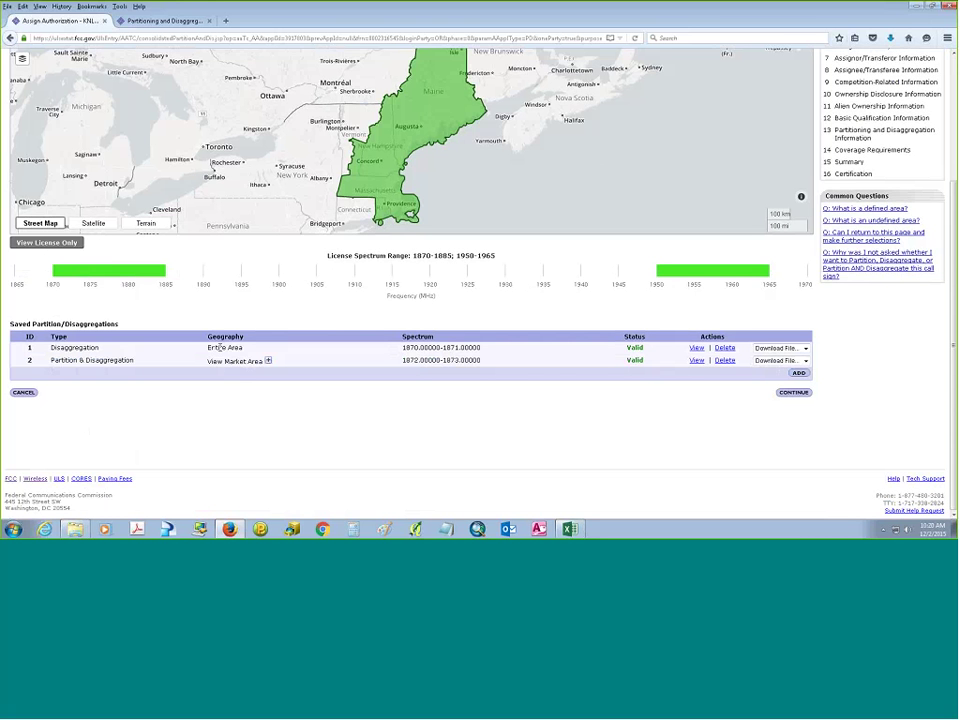
click(268, 363)
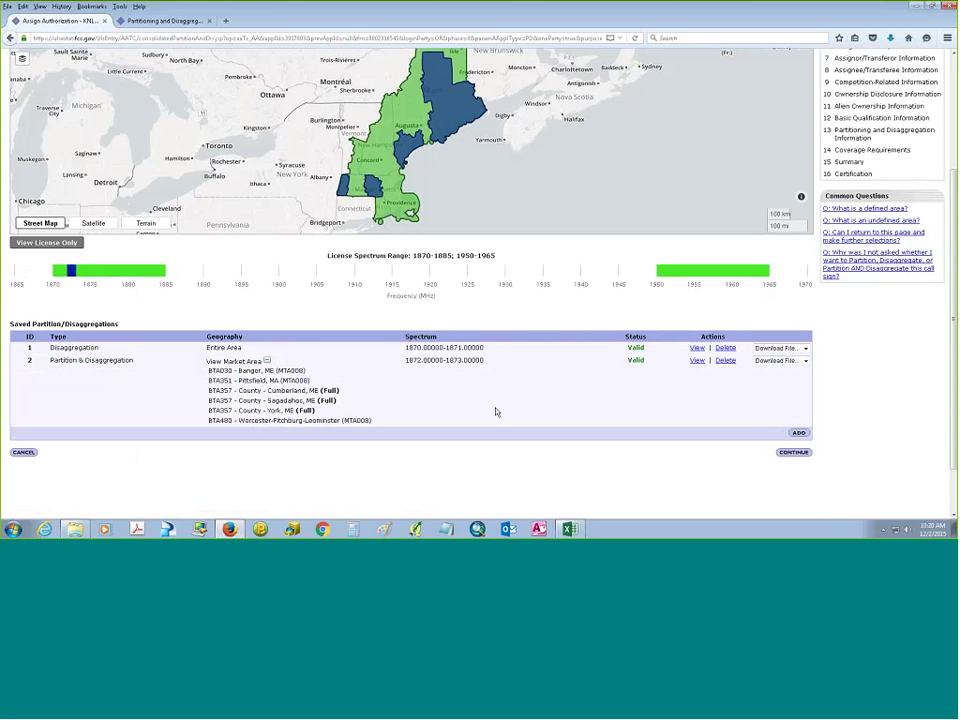
mouse_move(72, 275)
Add another partition/disaggregation entry and upload InOrder.txt from the Demo folder as its area map.
click(799, 433)
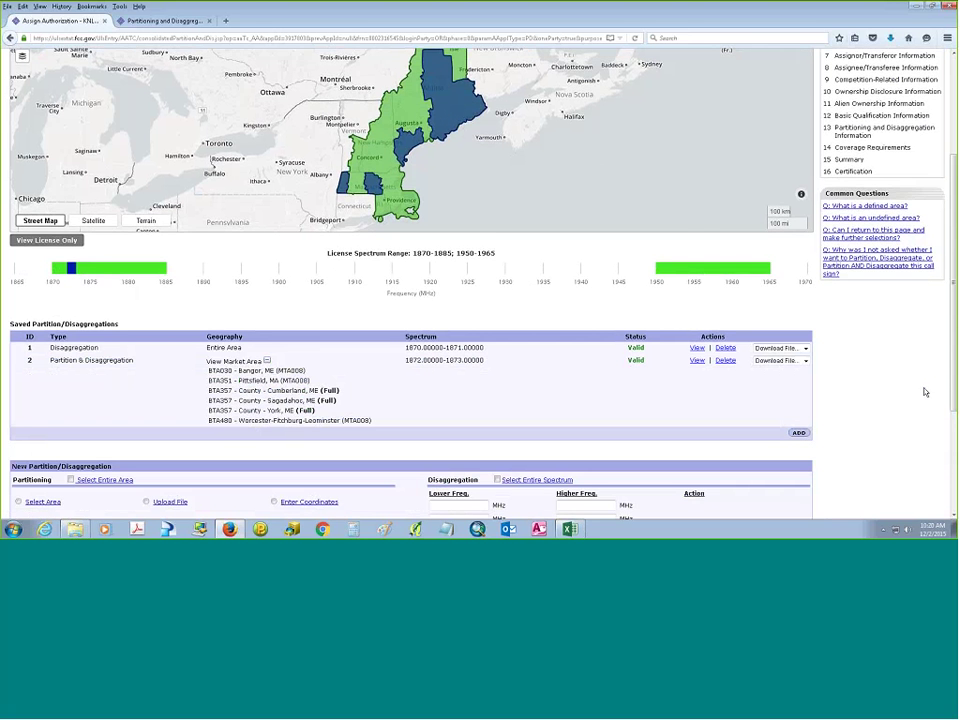
scroll(922, 388, down, 3)
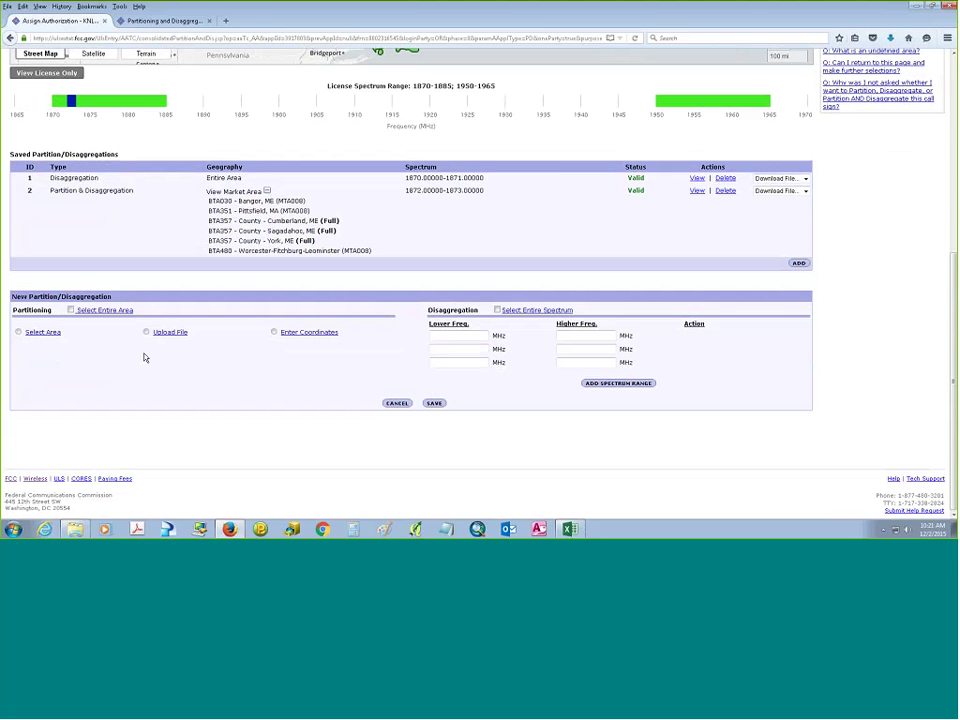
click(146, 333)
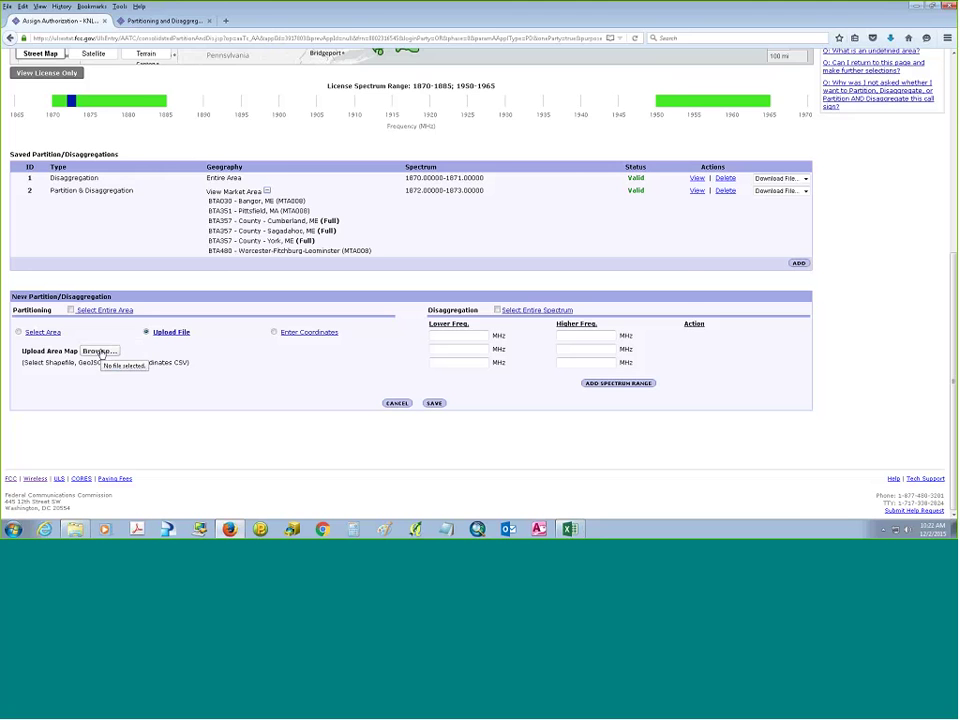
click(97, 351)
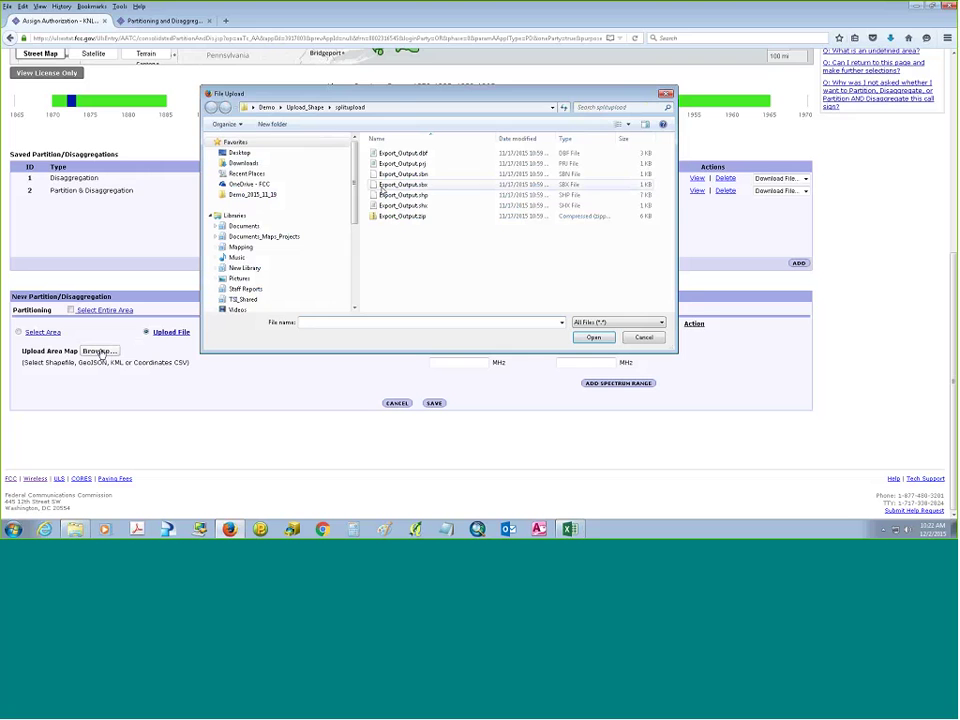
click(272, 108)
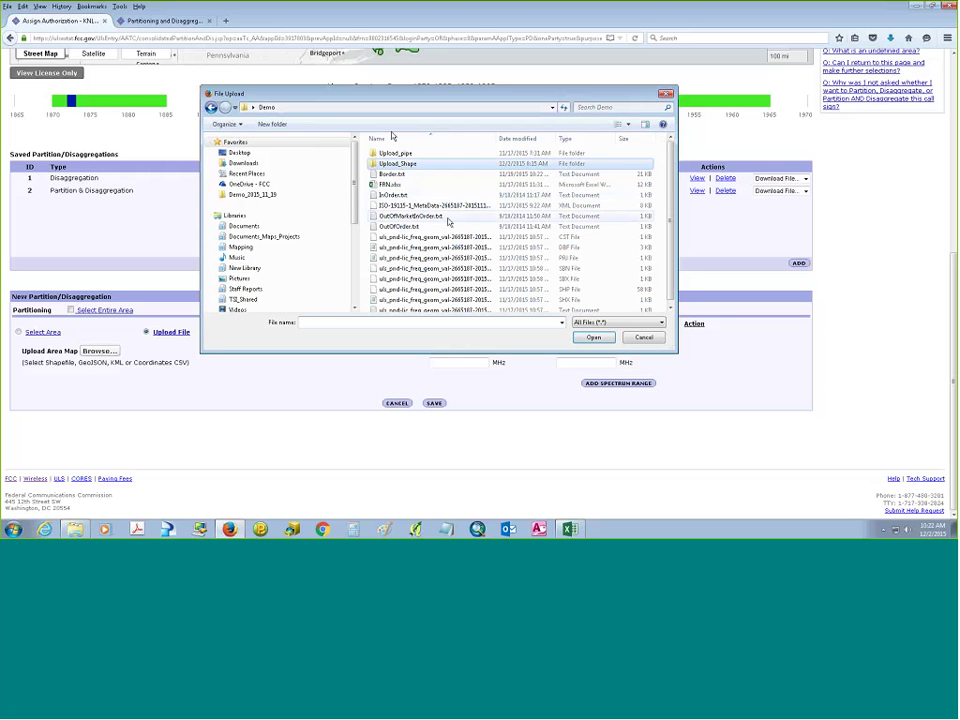
click(392, 195)
click(593, 338)
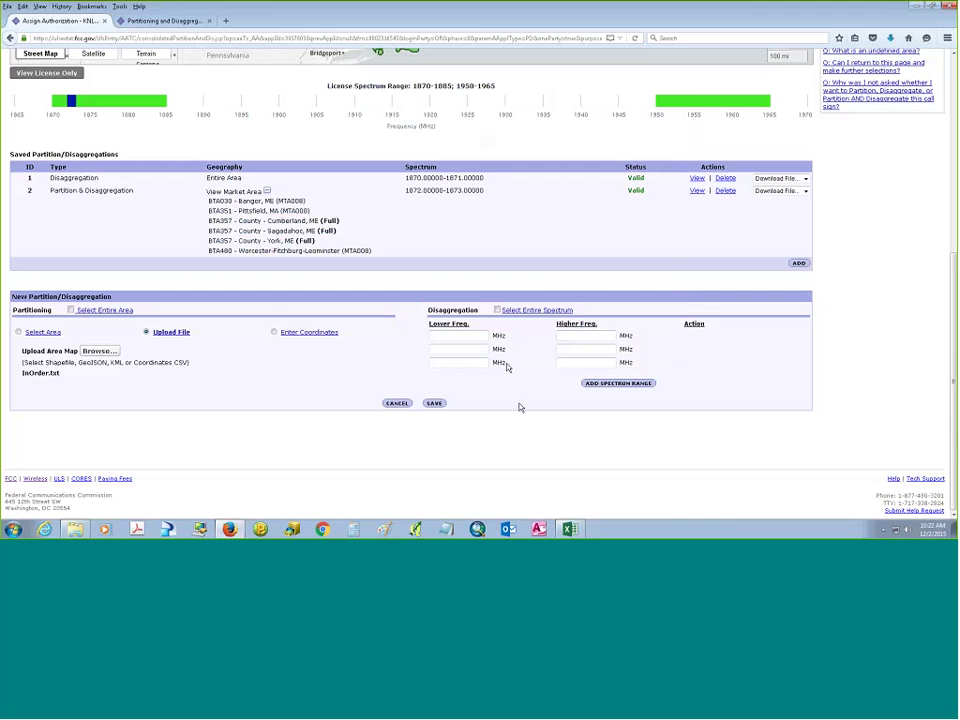
Select the entire spectrum for the uploaded-area partition and save the entry.
click(497, 311)
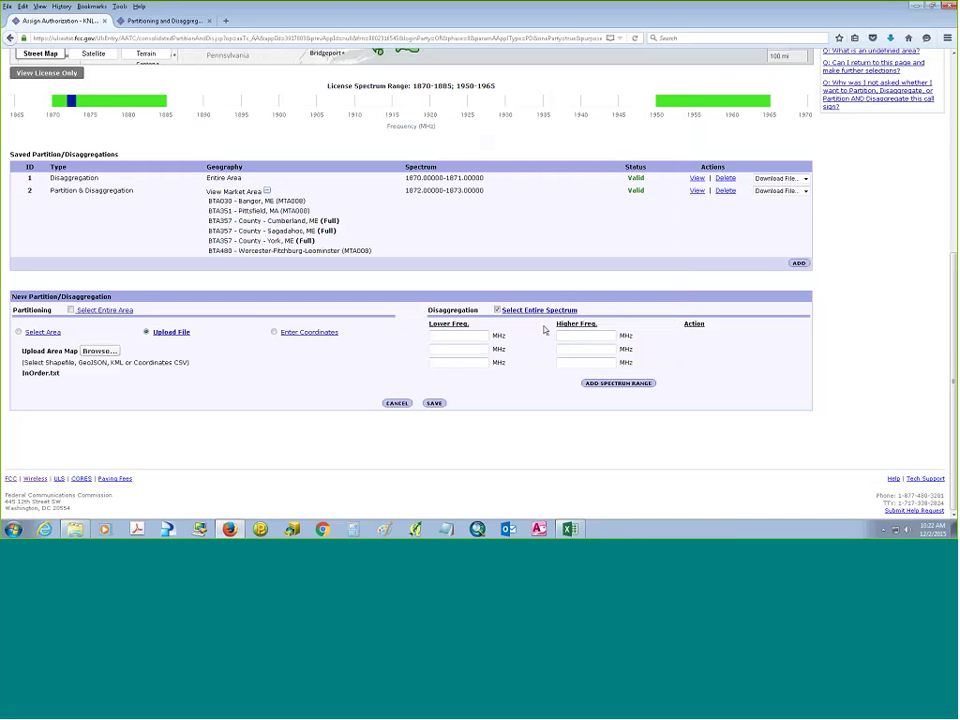
click(434, 404)
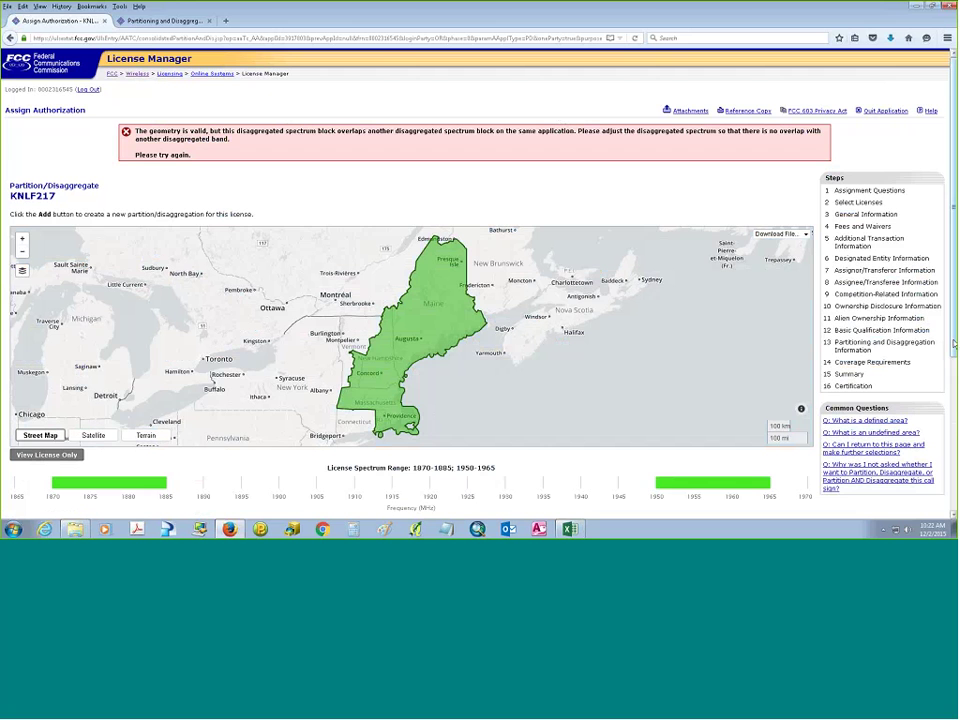
Review the saved entries' status and view the entire-area disaggregation and the uploaded partition on the map.
scroll(731, 432, down, 2)
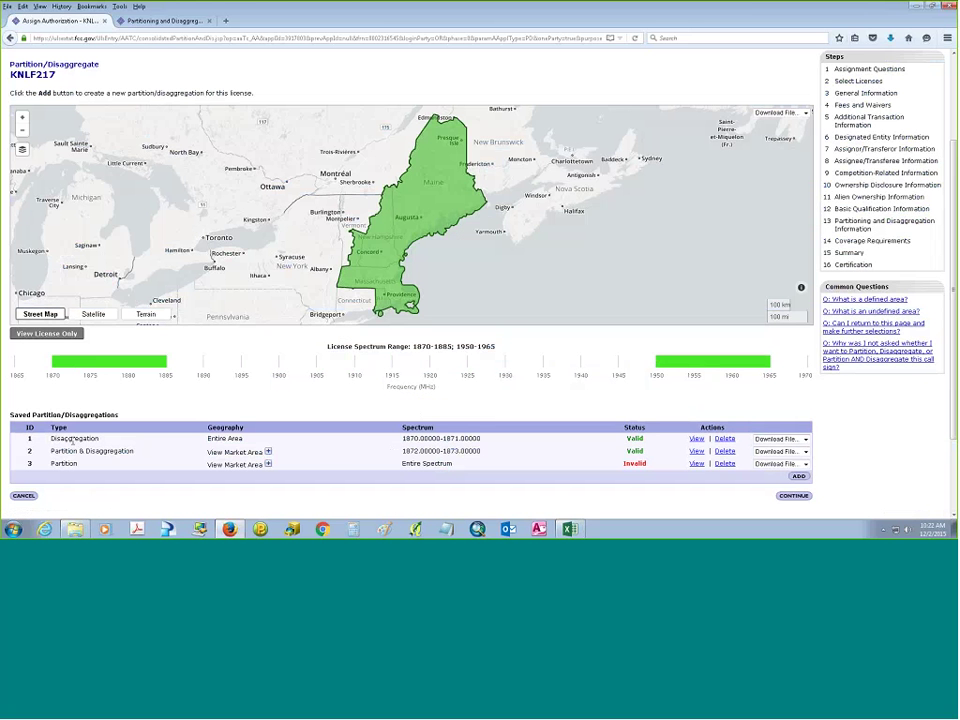
click(267, 452)
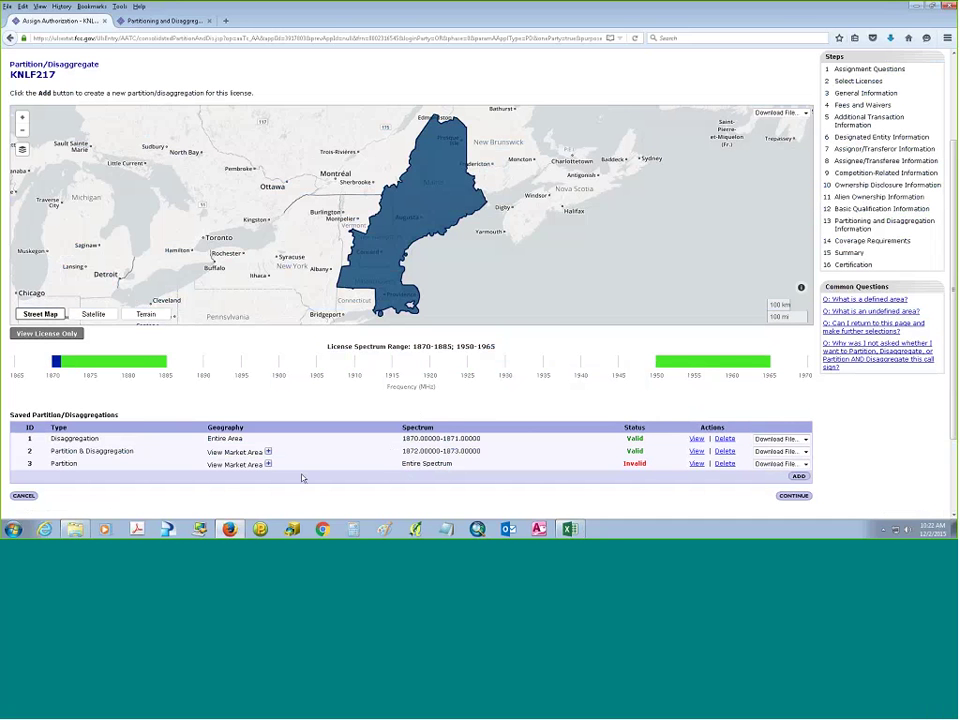
double_click(629, 464)
click(697, 465)
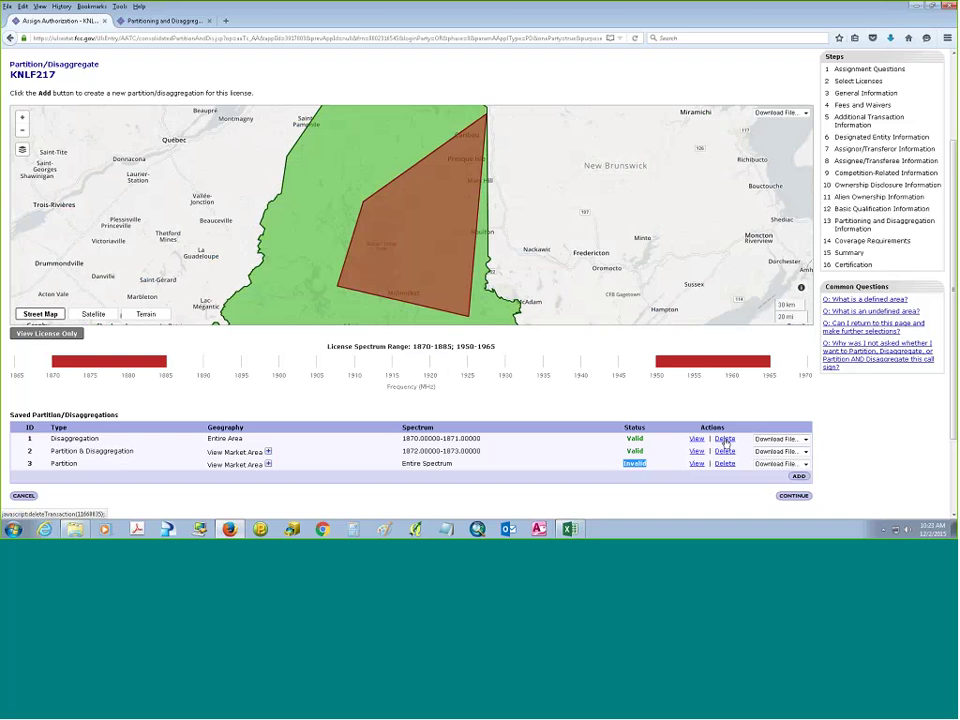
Delete the saved entire-area disaggregation entry covering 1870 to 1871 MHz and confirm its removal.
click(726, 441)
click(496, 238)
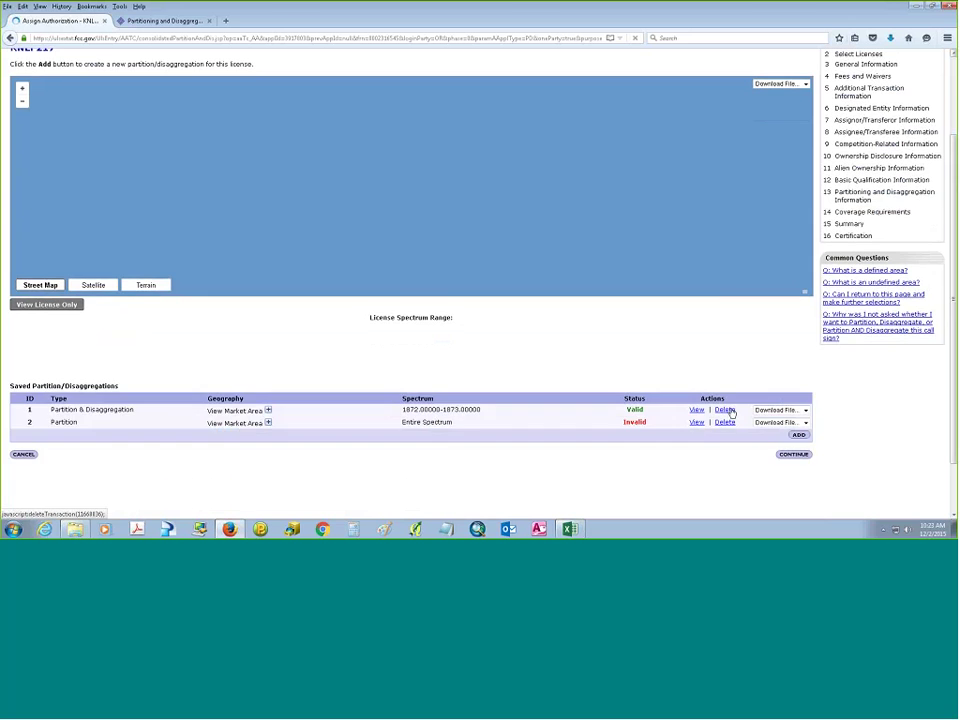
Delete the saved 1872 to 1873 MHz partition and disaggregation, plus the invalid entire-spectrum partition, confirming each removal.
click(728, 411)
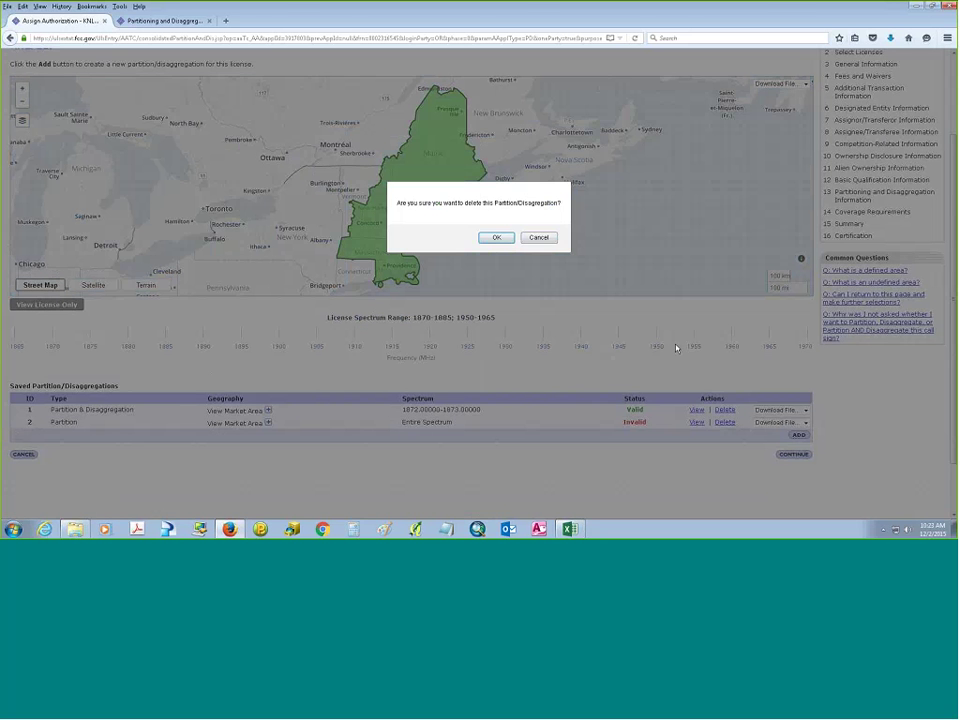
click(496, 237)
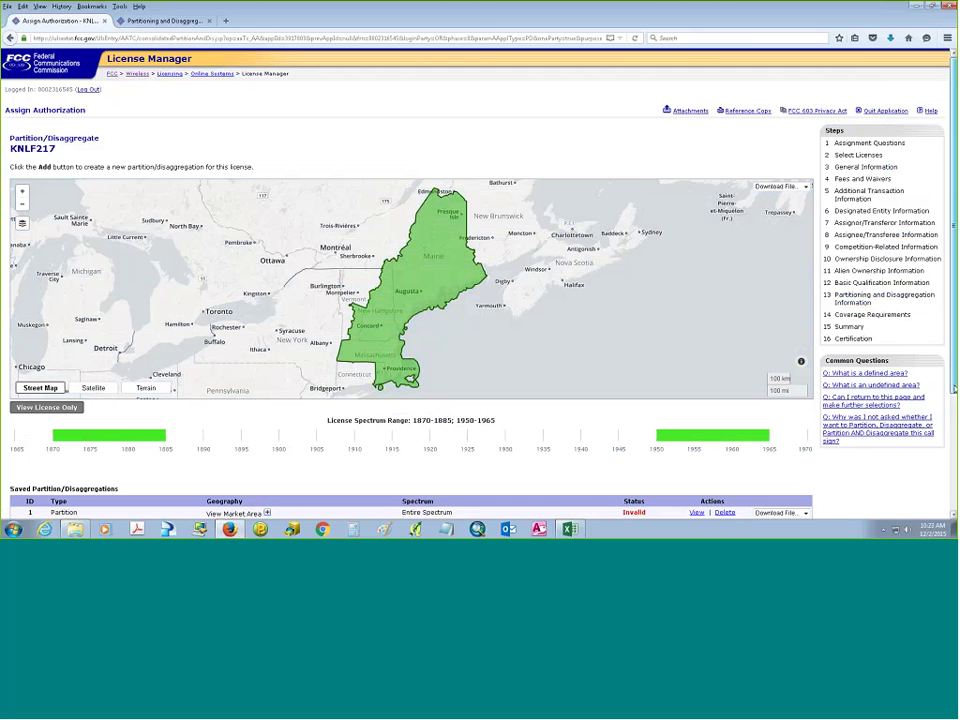
scroll(621, 392, down, 2)
drag(621, 392, 647, 403)
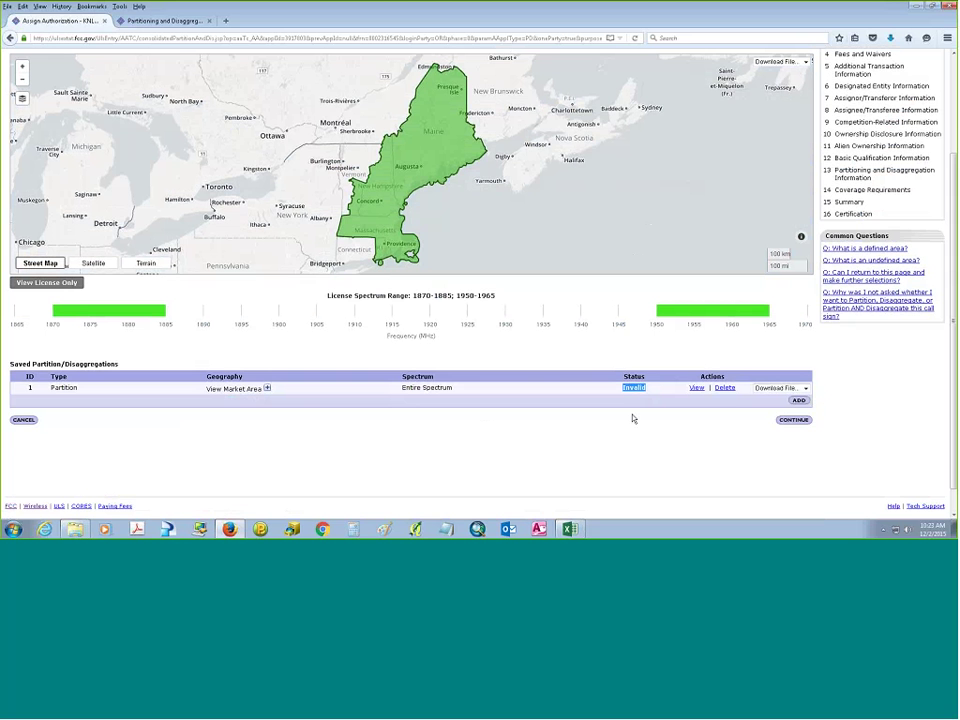
click(723, 388)
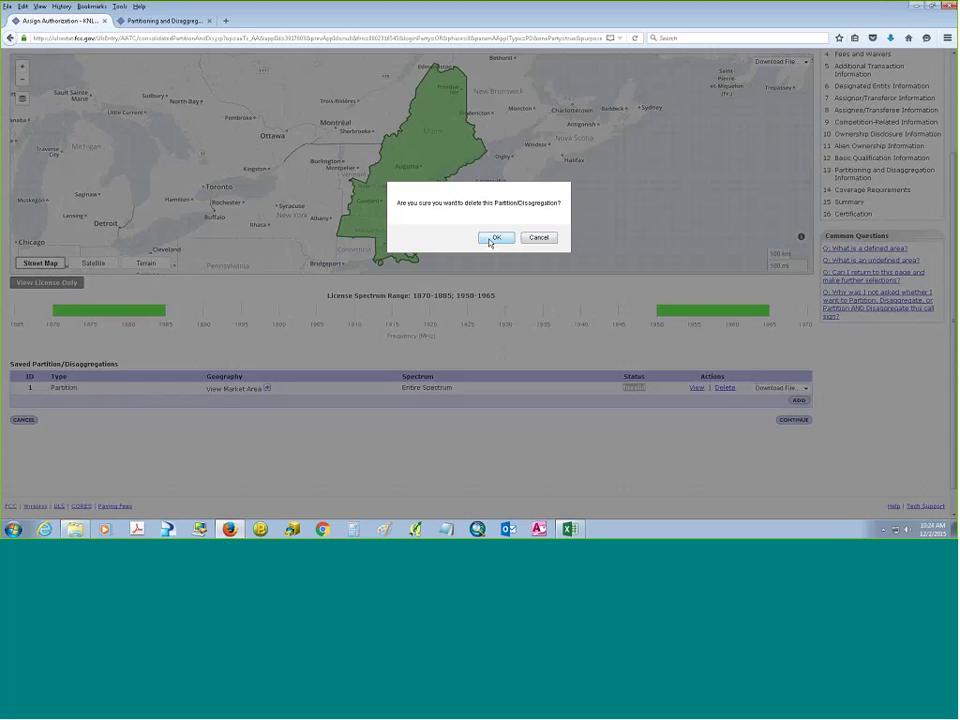
click(495, 238)
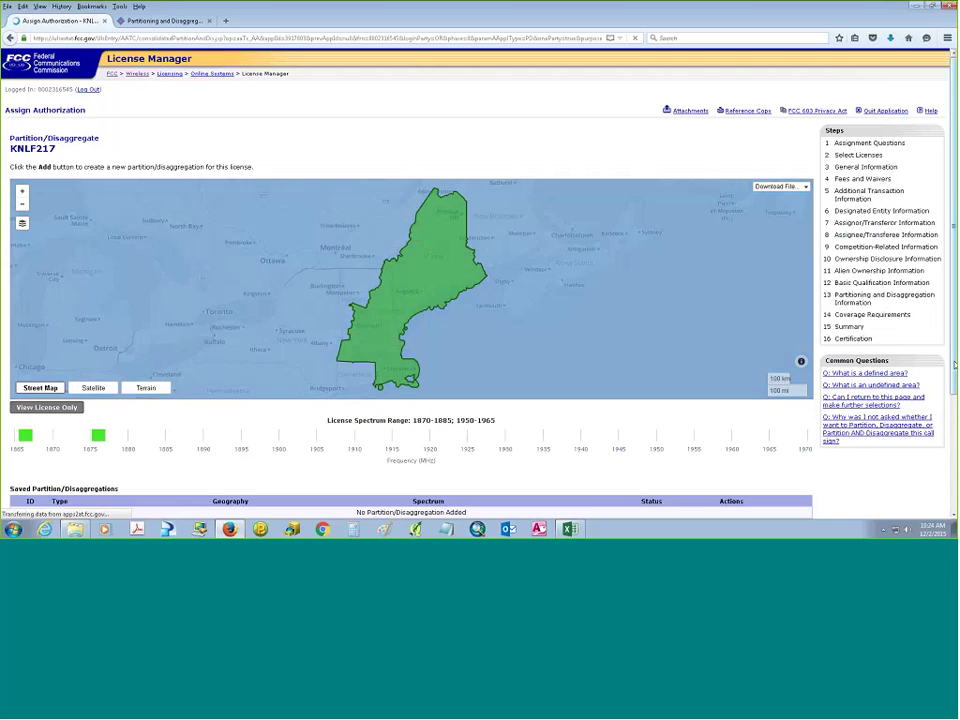
Add a new partition with InOrder.txt from the Demo folder as its area map, select the entire spectrum and save the entry.
scroll(700, 380, down, 3)
click(796, 378)
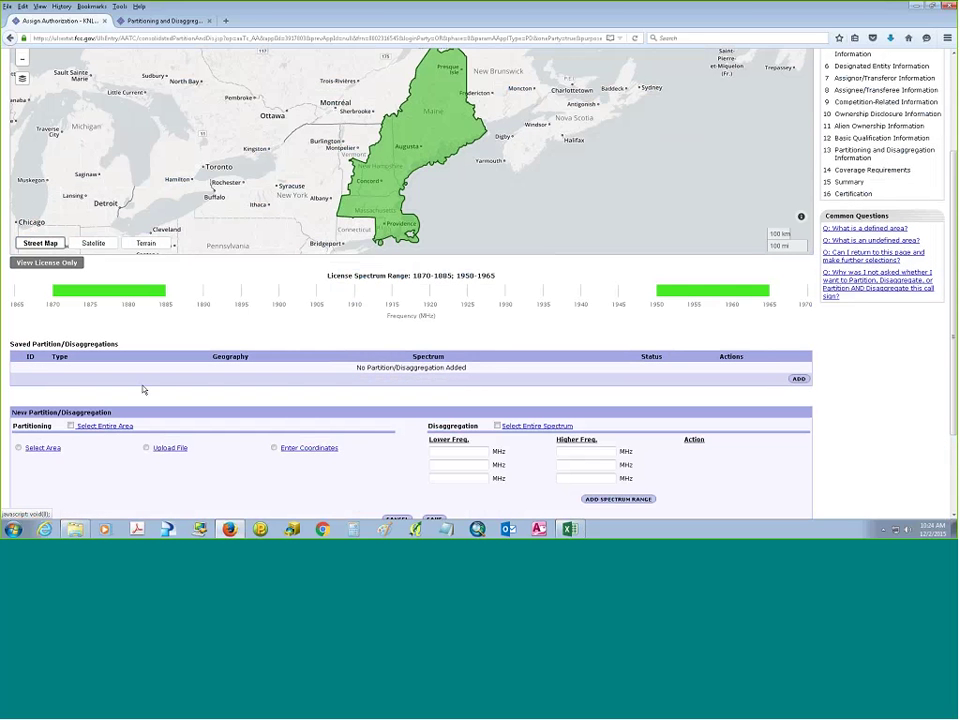
click(146, 448)
click(112, 466)
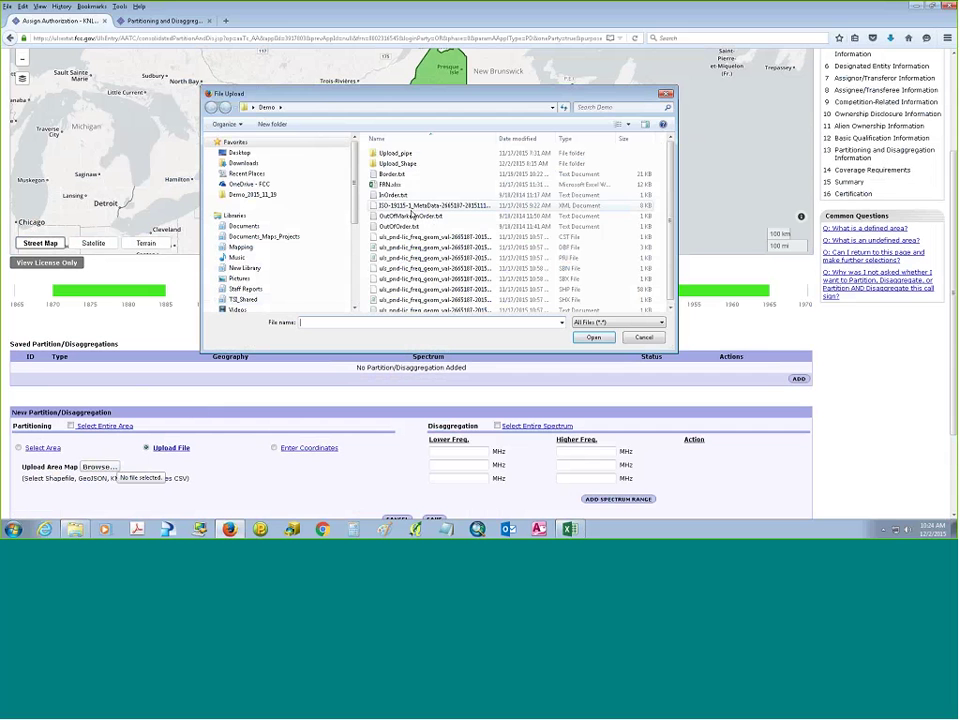
click(410, 215)
click(593, 337)
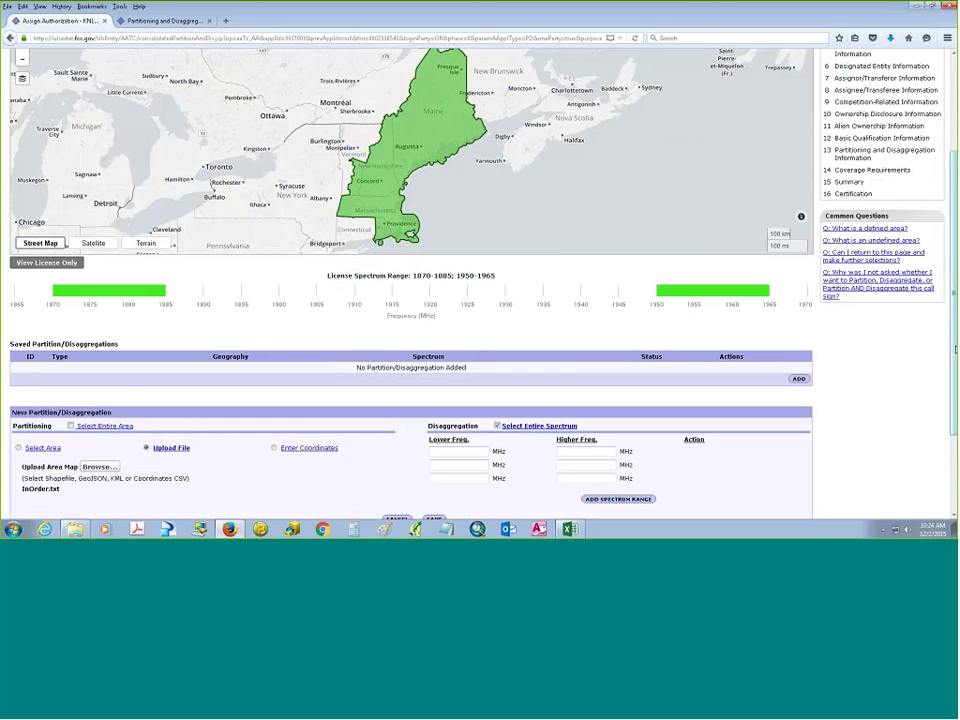
scroll(421, 399, down, 2)
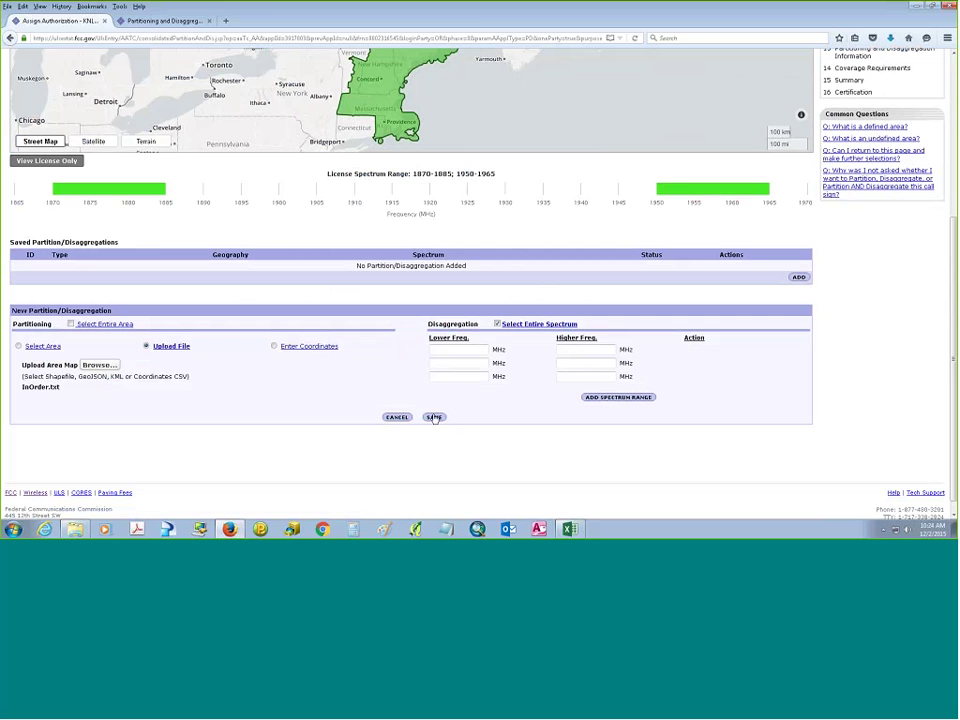
click(436, 417)
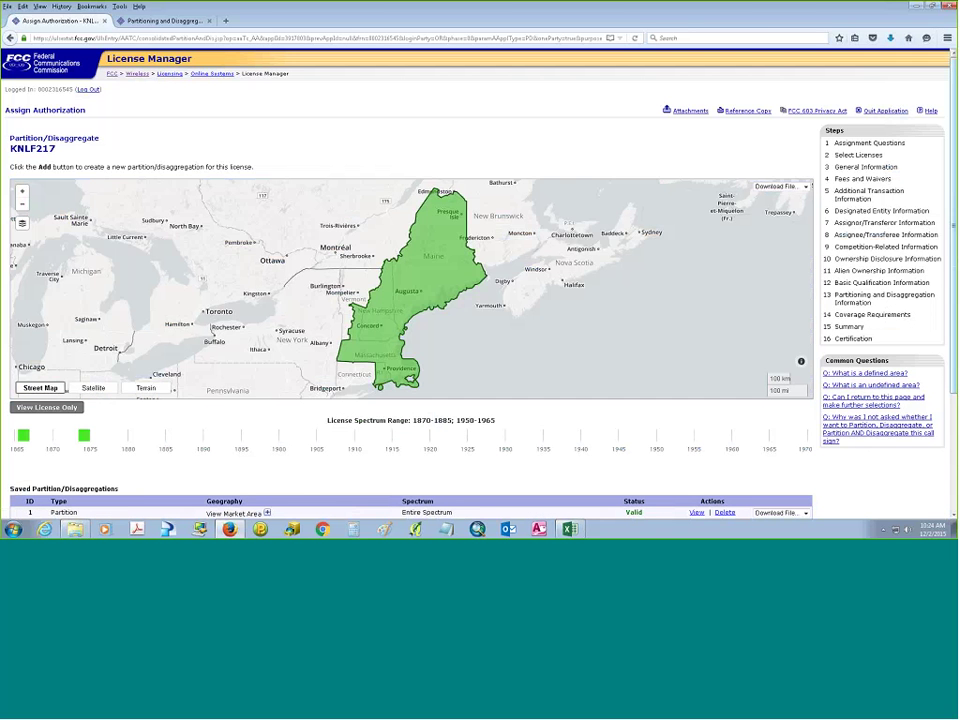
Examine the saved partition's market area counties and view it on the map with the County boundaries overlaid.
scroll(324, 390, down, 3)
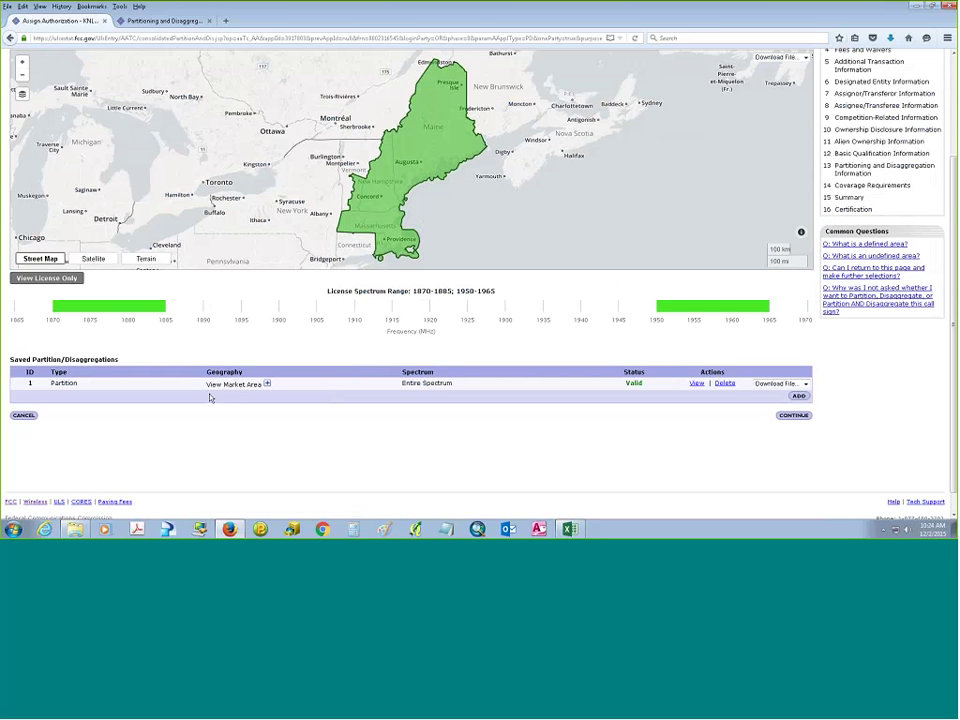
click(267, 385)
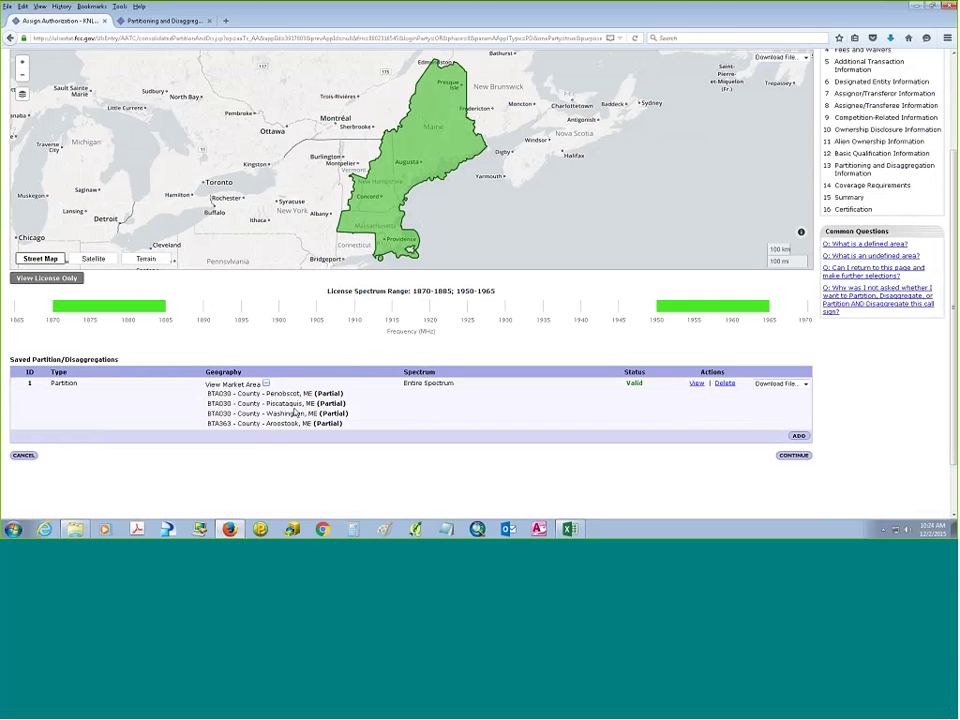
click(697, 384)
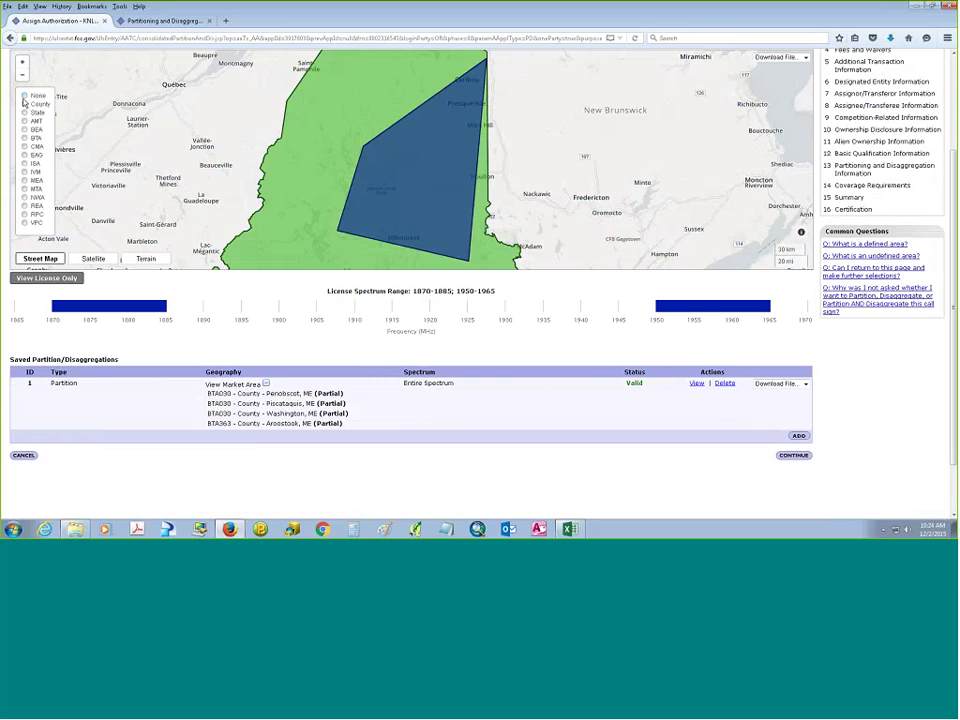
click(25, 104)
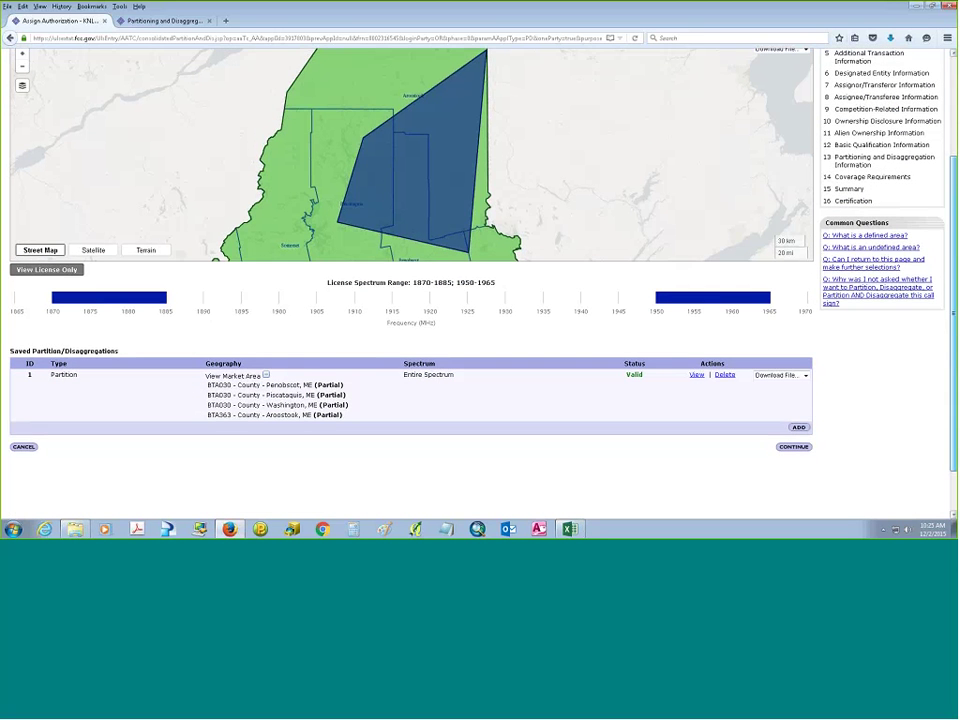
Add another partition/disaggregation entry and upload OutOfOrder.txt from the Demo folder as its area map.
scroll(810, 407, down, 1)
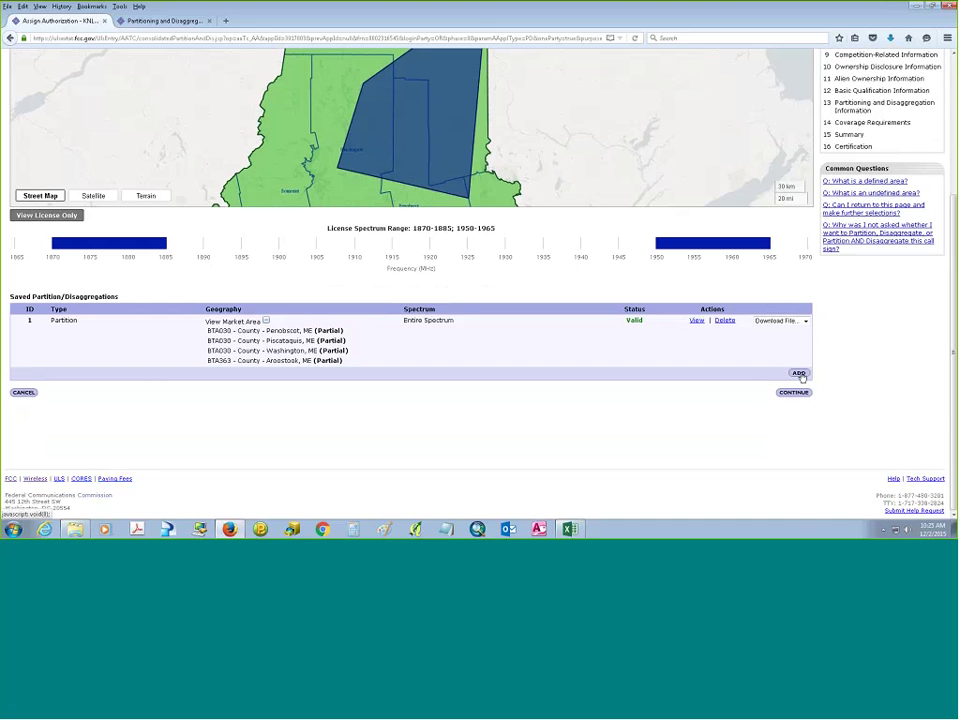
click(799, 373)
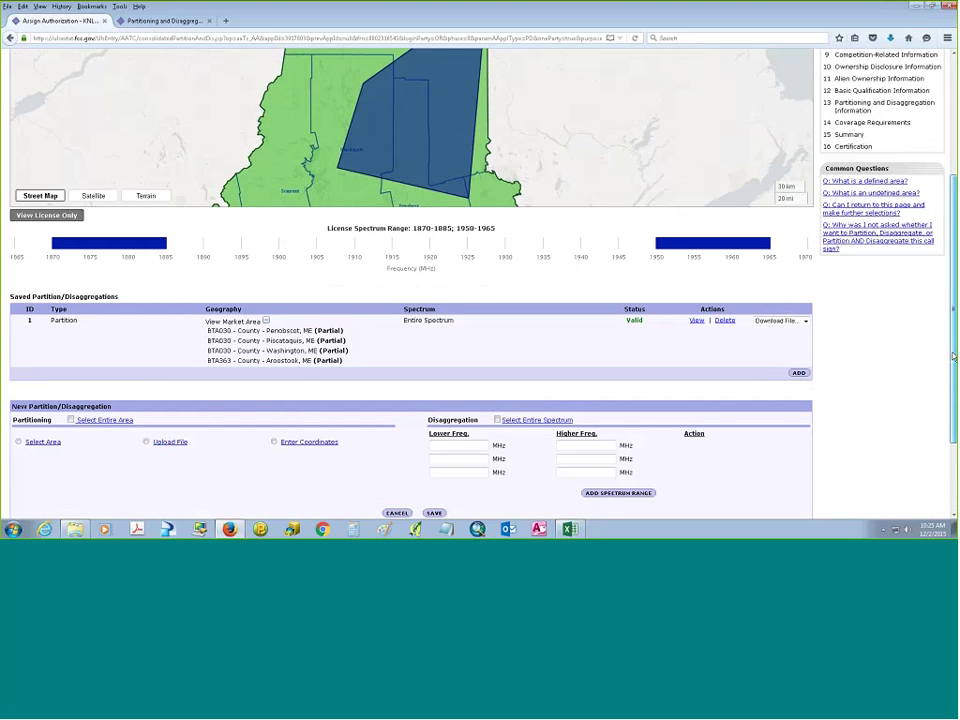
scroll(143, 339, down, 2)
click(146, 332)
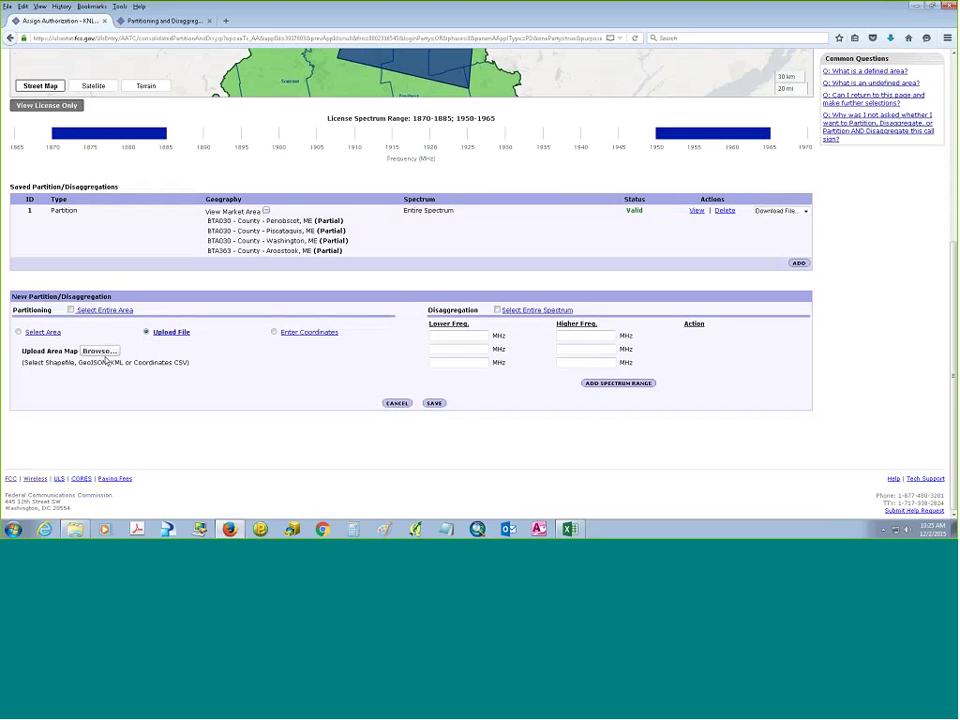
click(99, 351)
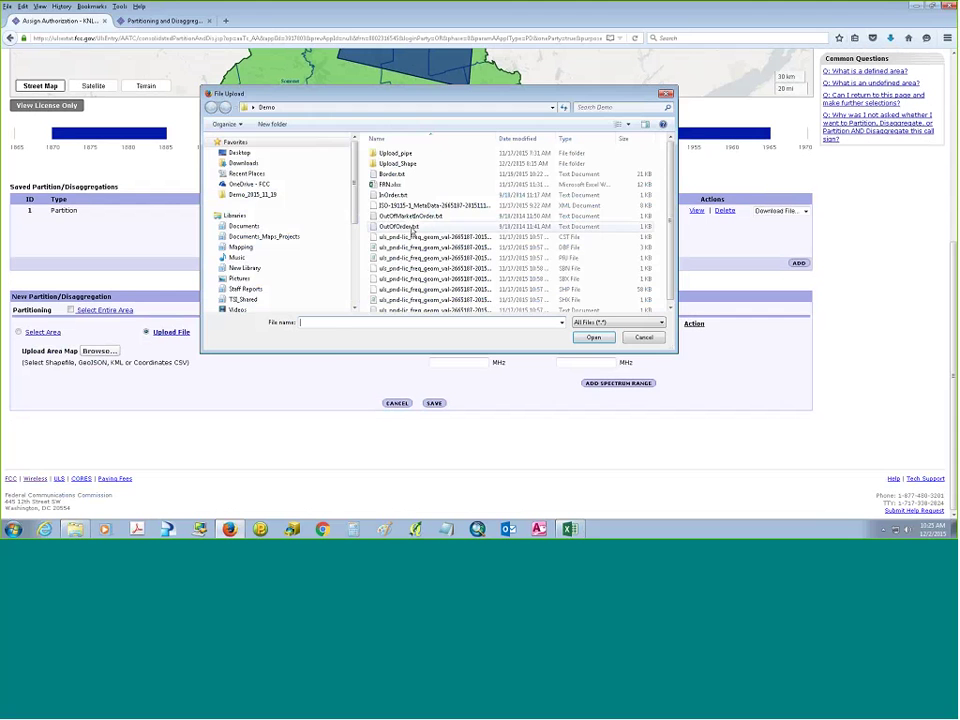
click(596, 340)
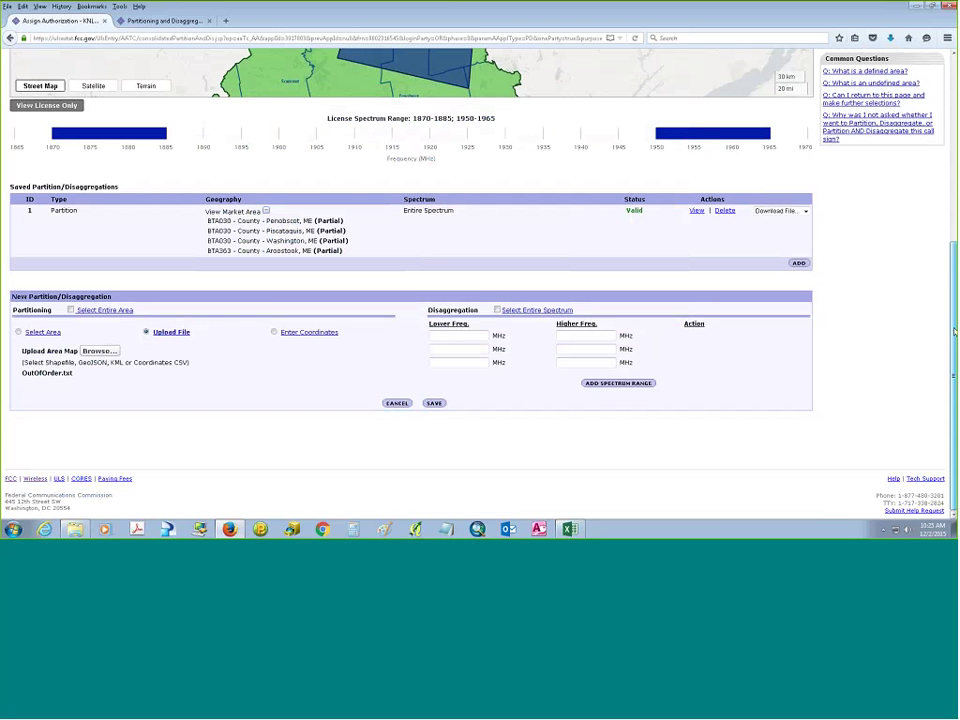
Set the new entry's disaggregation range to 1870 to 1871 MHz and save it.
click(479, 339)
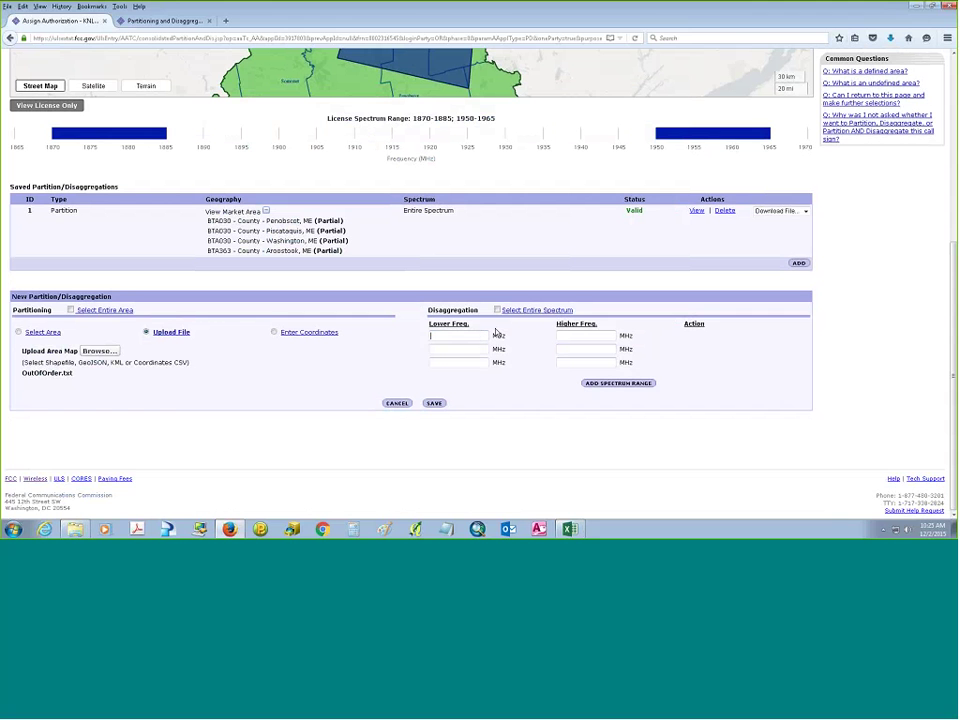
text(1870)
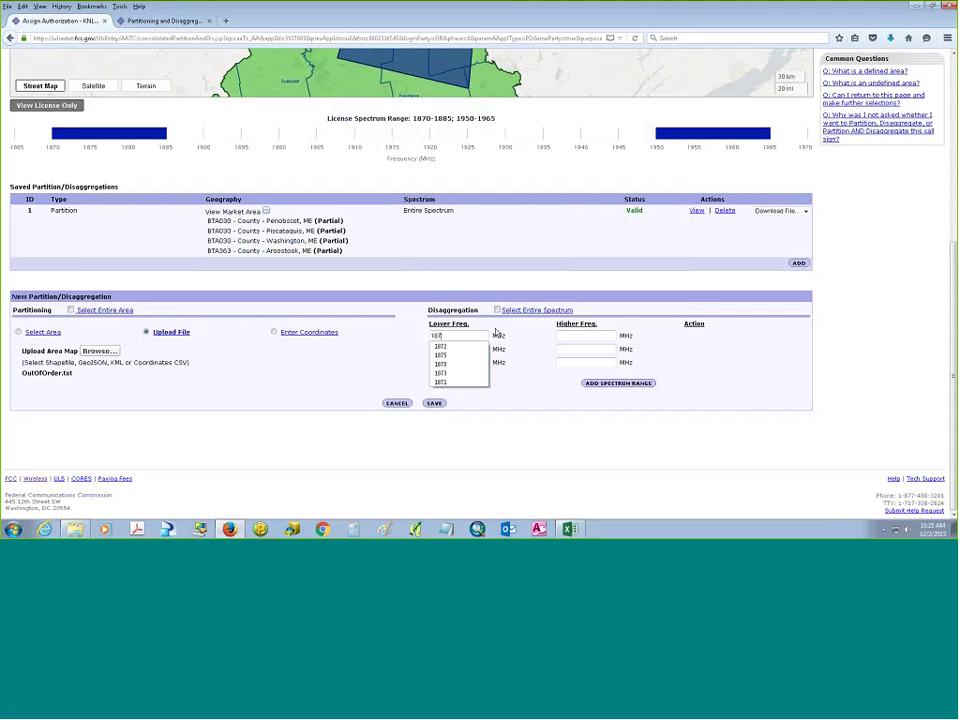
key(Tab)
text(1871)
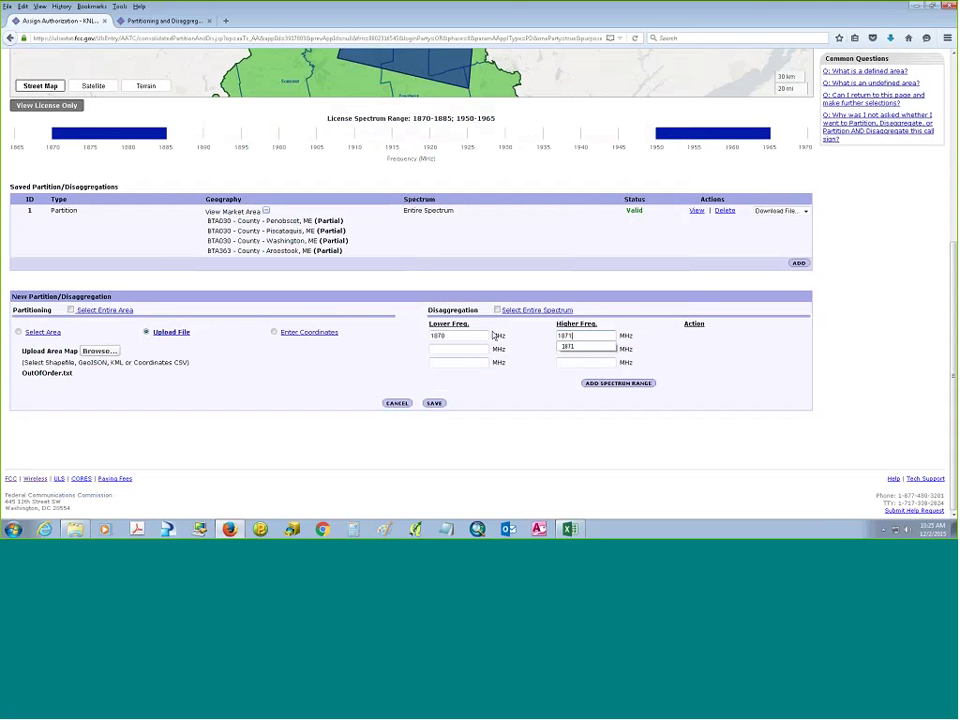
click(434, 404)
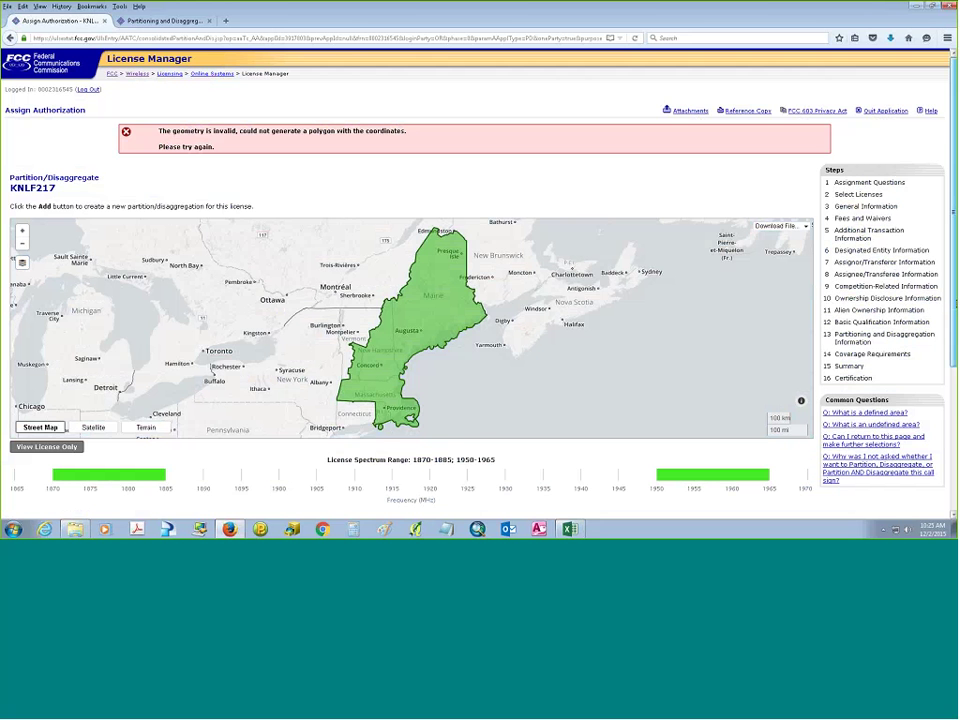
Review the saved entries' status and compare the shapes of the out-of-order and in-order areas on the map.
scroll(675, 409, down, 3)
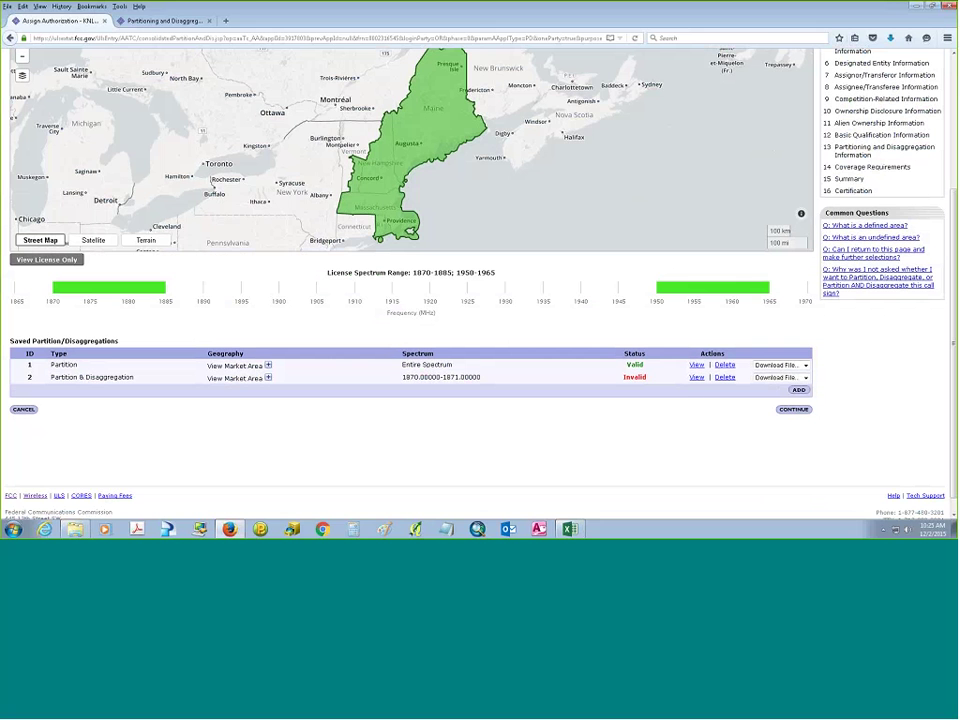
click(696, 379)
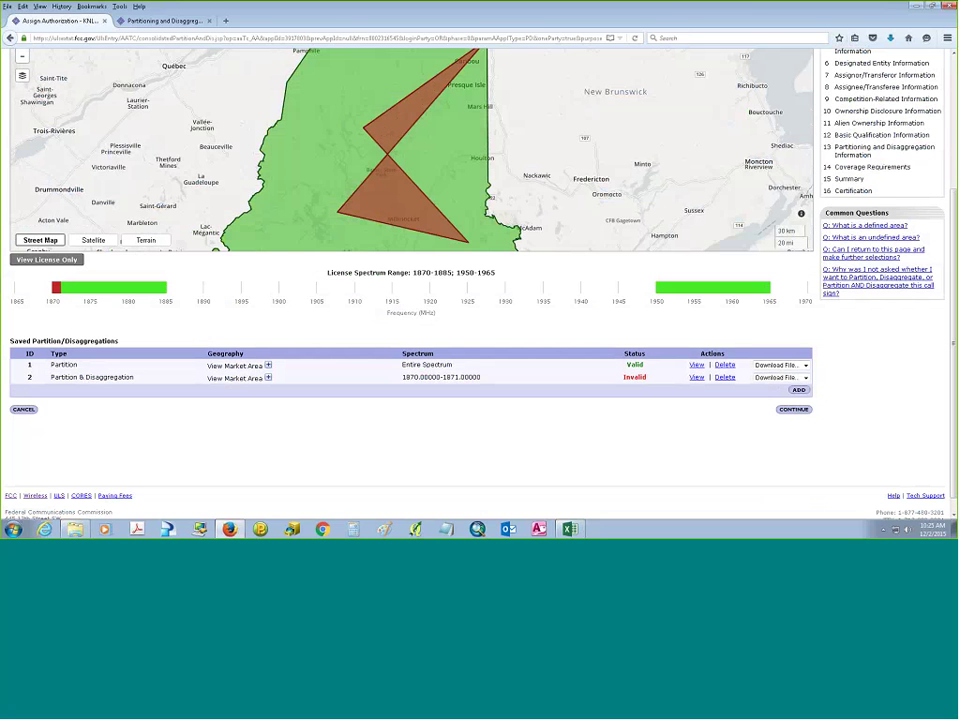
click(696, 365)
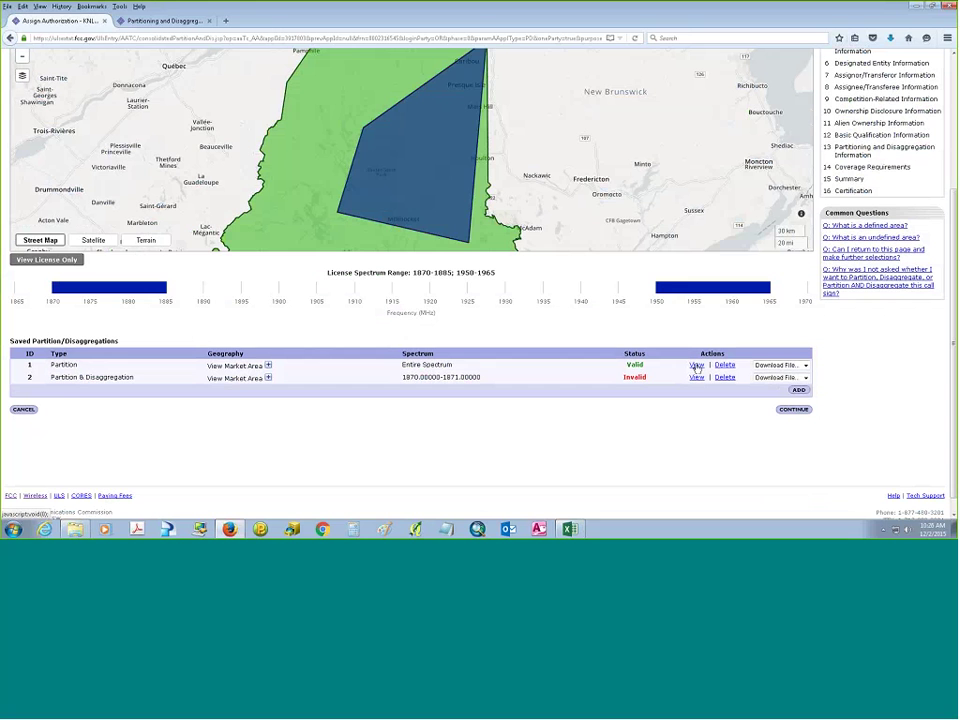
click(696, 377)
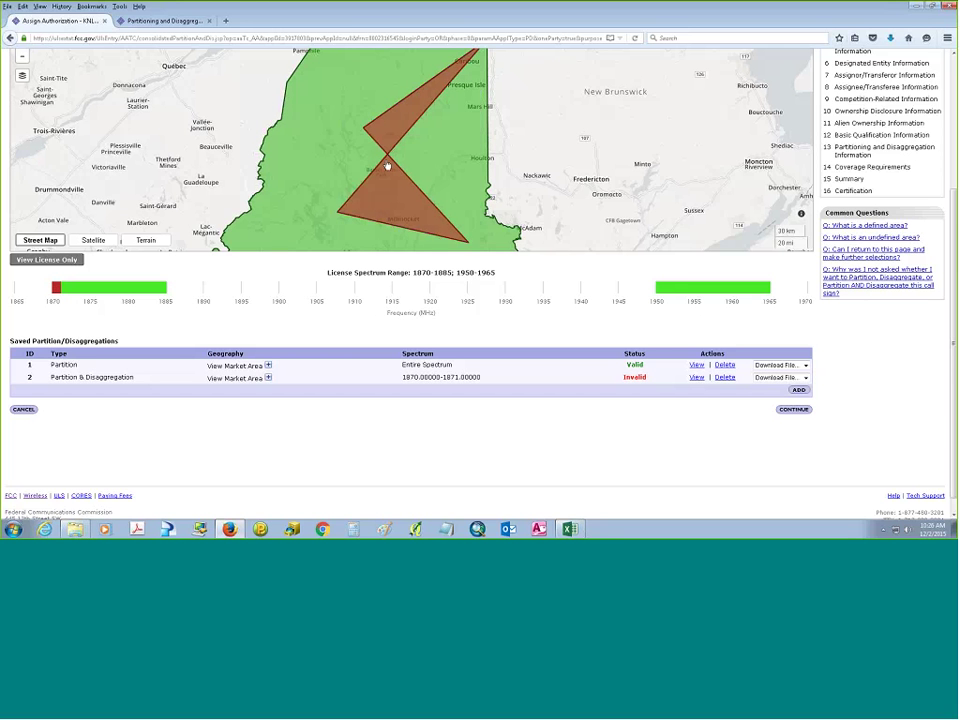
Delete the invalid 1870 to 1871 MHz partition and disaggregation entry and confirm its removal.
click(725, 378)
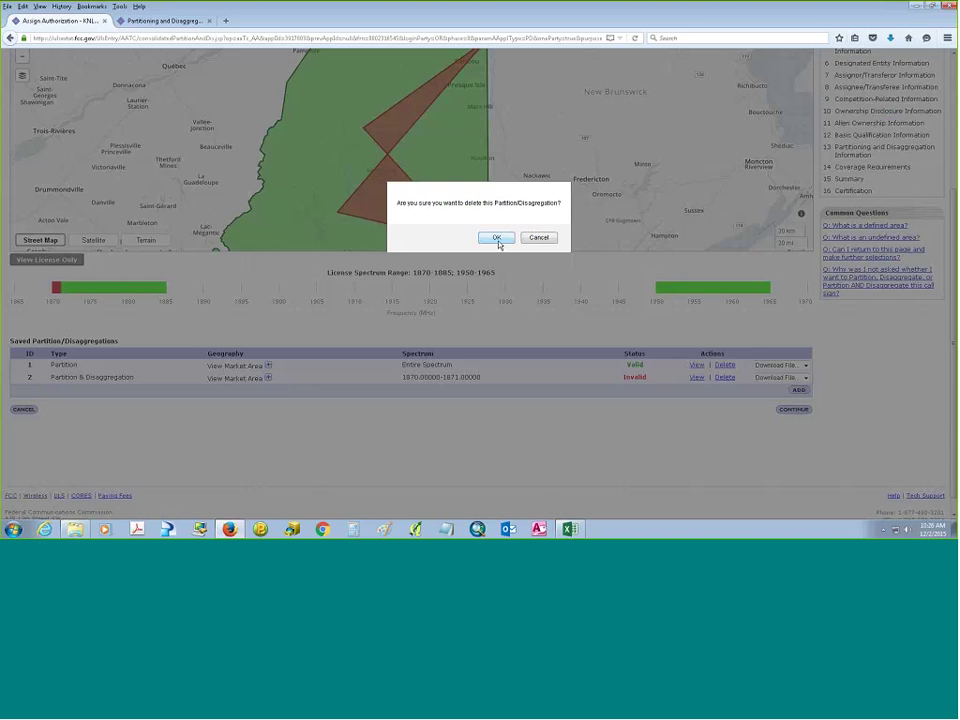
click(497, 239)
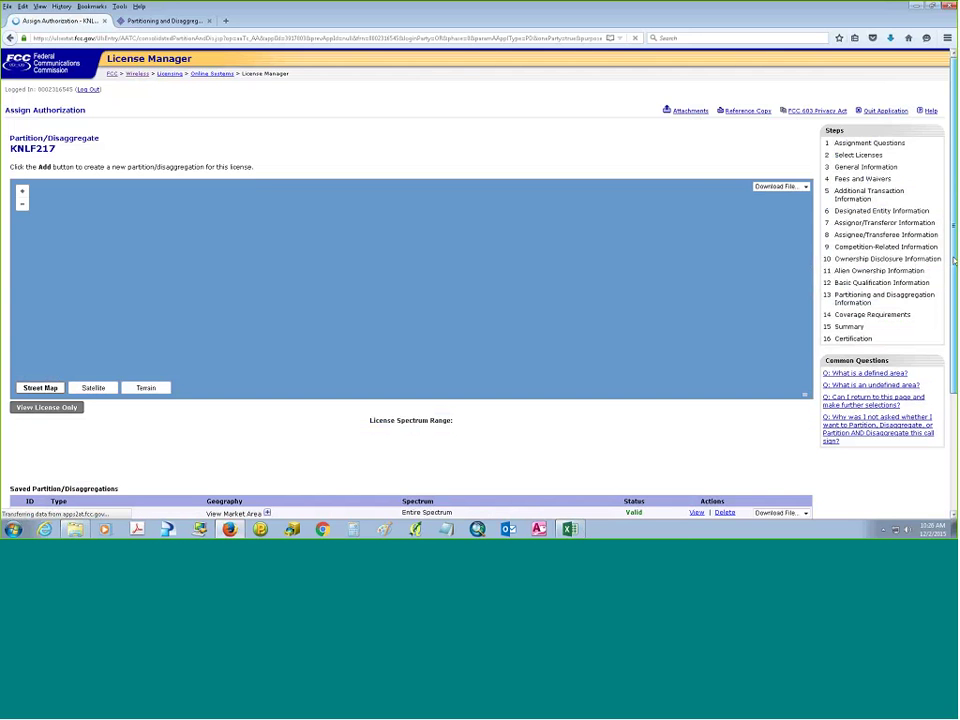
Add another partition/disaggregation entry and upload border.zip from the Demo folder's Upload_Shape subfolder as its area map.
scroll(812, 321, down, 3)
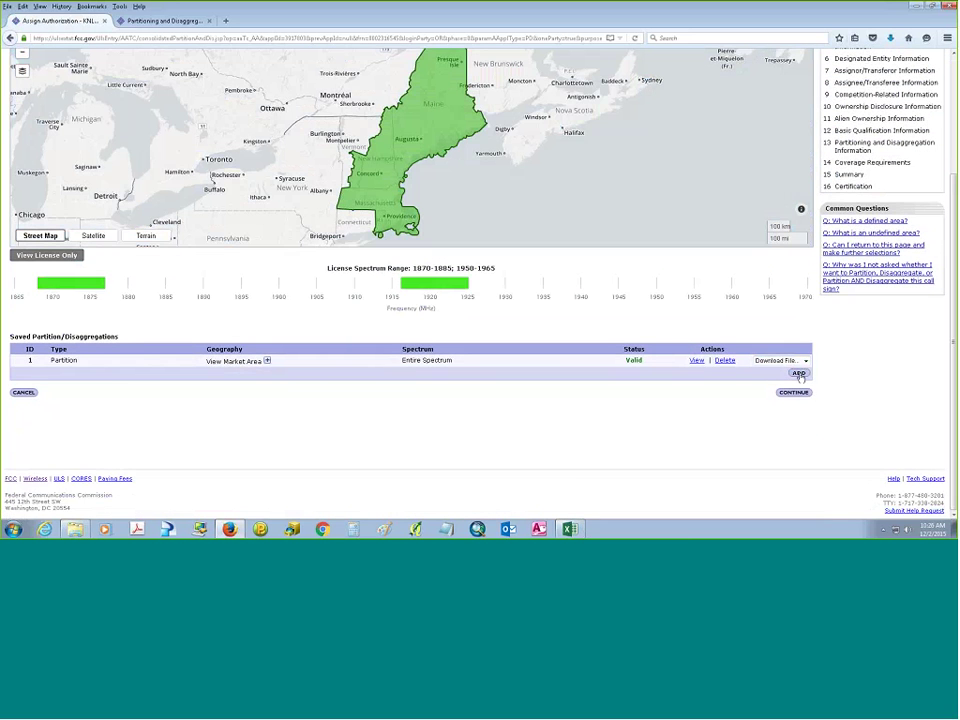
click(799, 372)
click(146, 442)
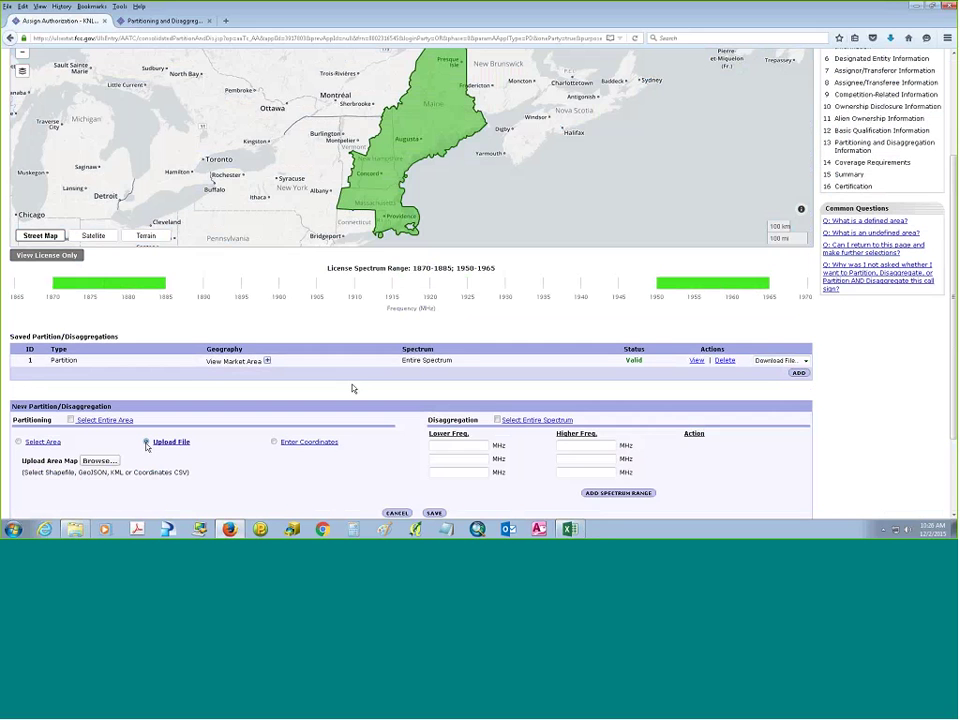
click(99, 461)
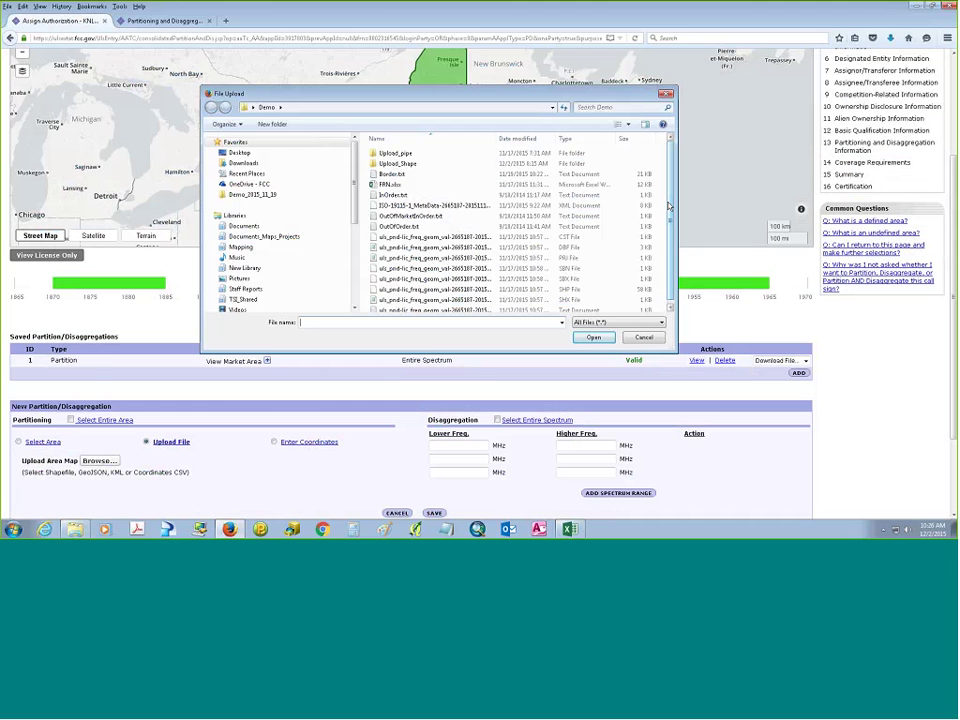
double_click(401, 164)
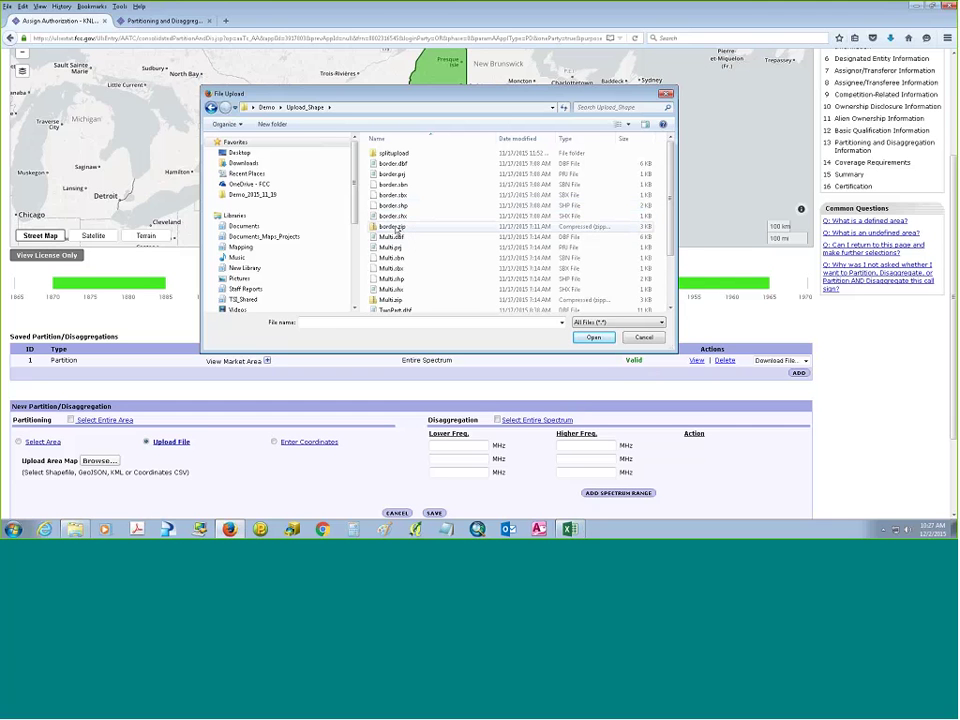
click(396, 227)
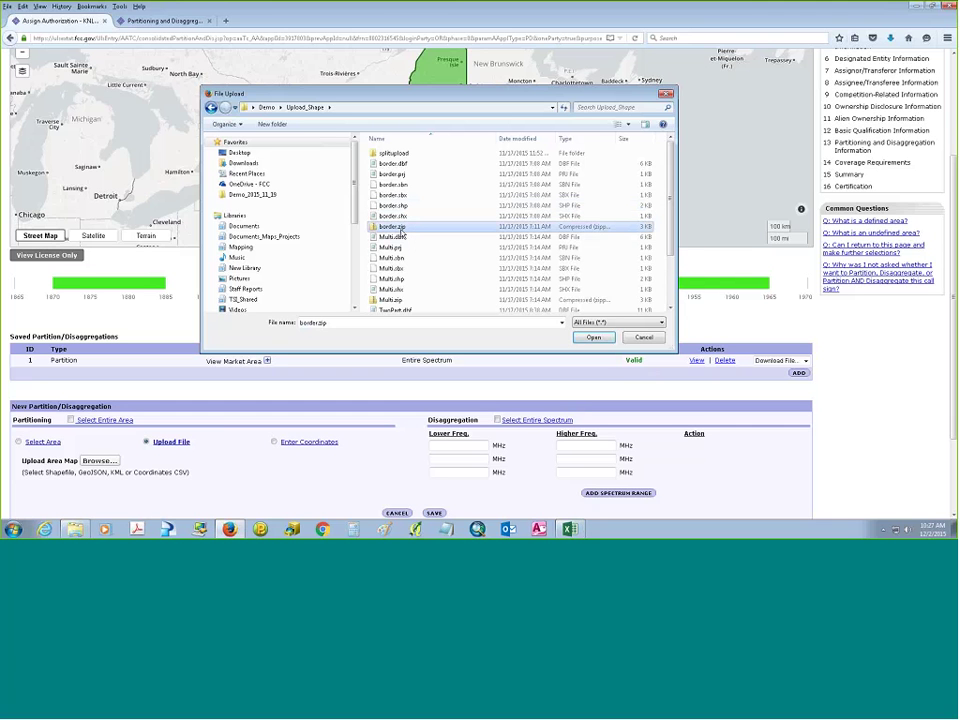
click(591, 337)
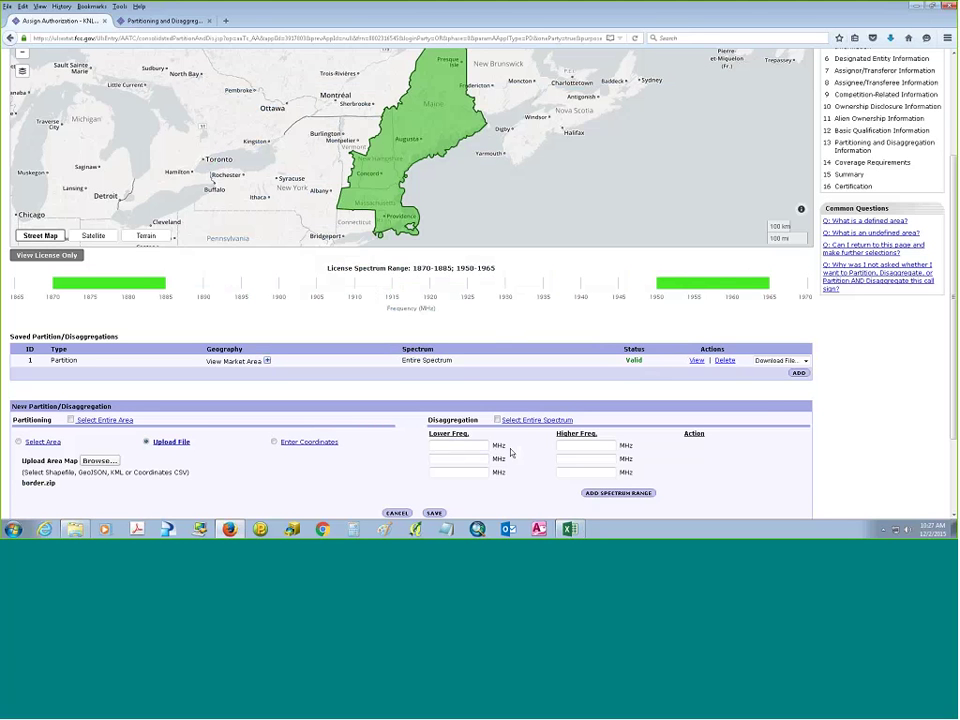
Set the border.zip entry's disaggregation range to 1875 to 1880 MHz and save it.
text(1875)
key(Tab)
text(18)
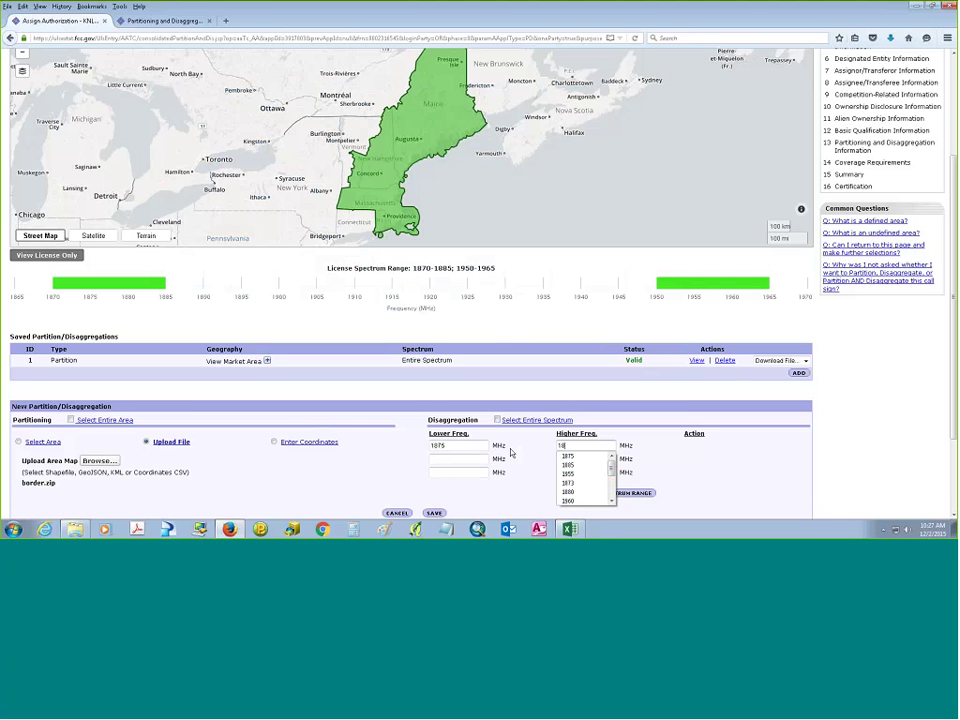
text(80)
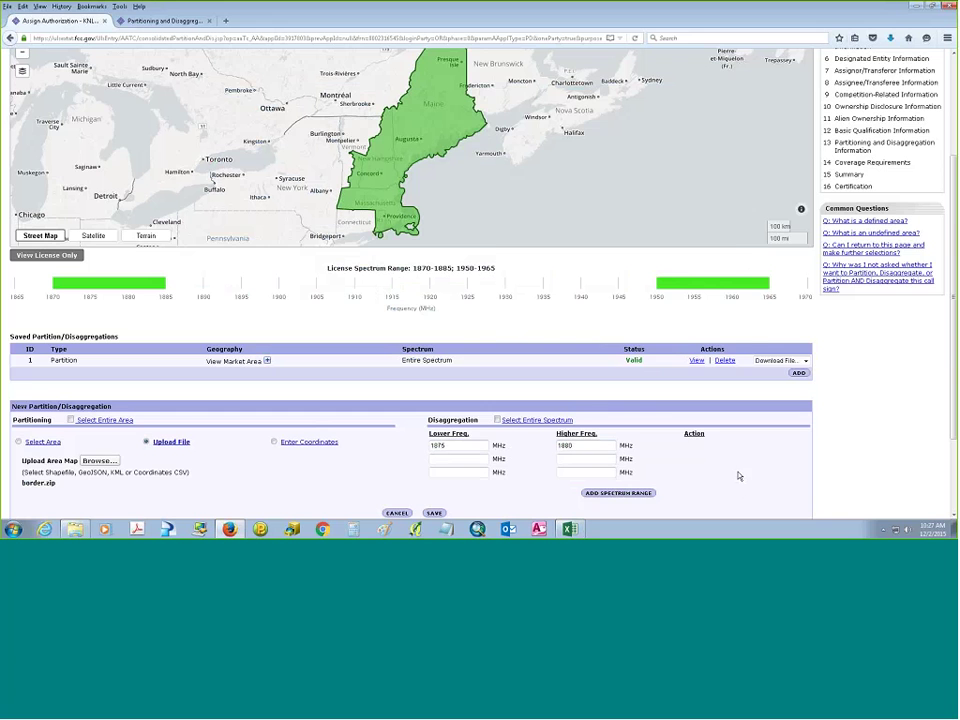
scroll(739, 489, down, 3)
click(432, 404)
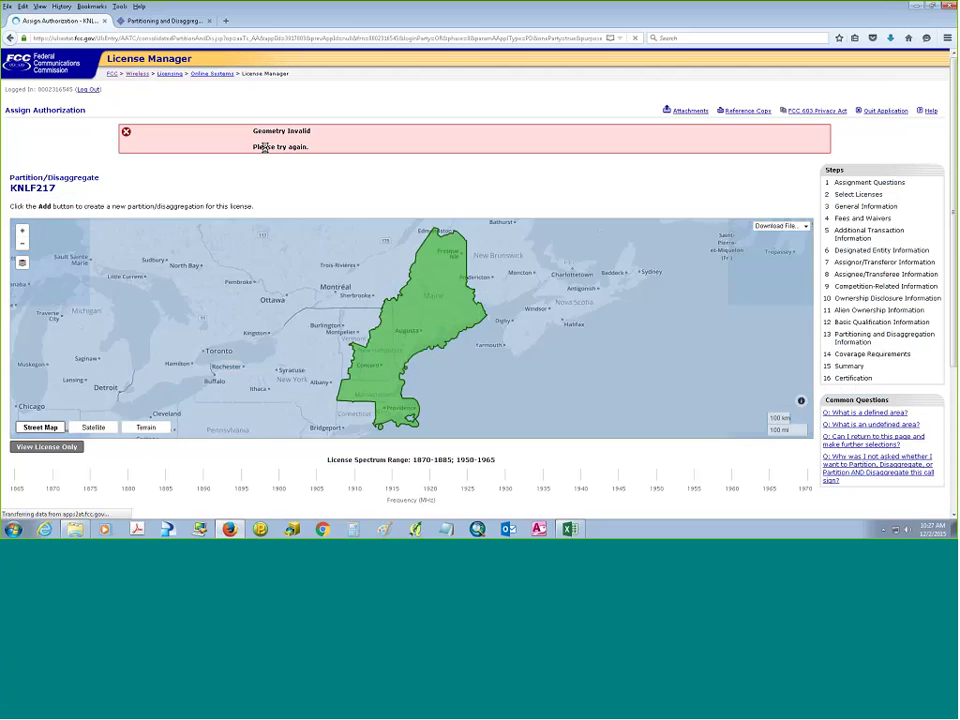
View the invalid entry on the map and examine where its outline departs from the license boundary along the river near Newbury.
scroll(265, 147, down, 4)
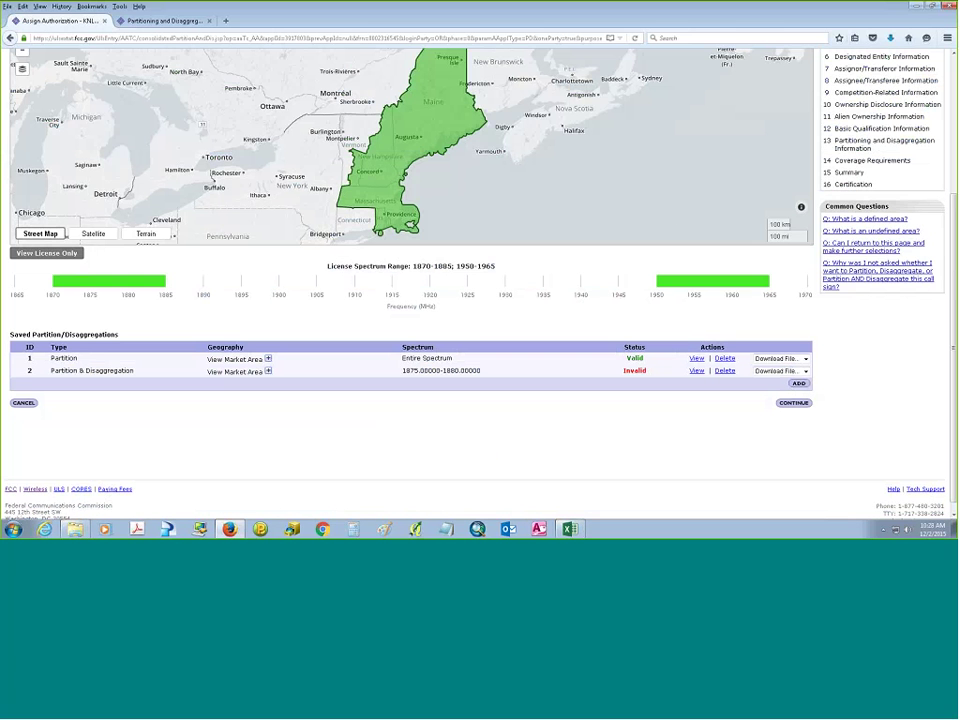
click(696, 372)
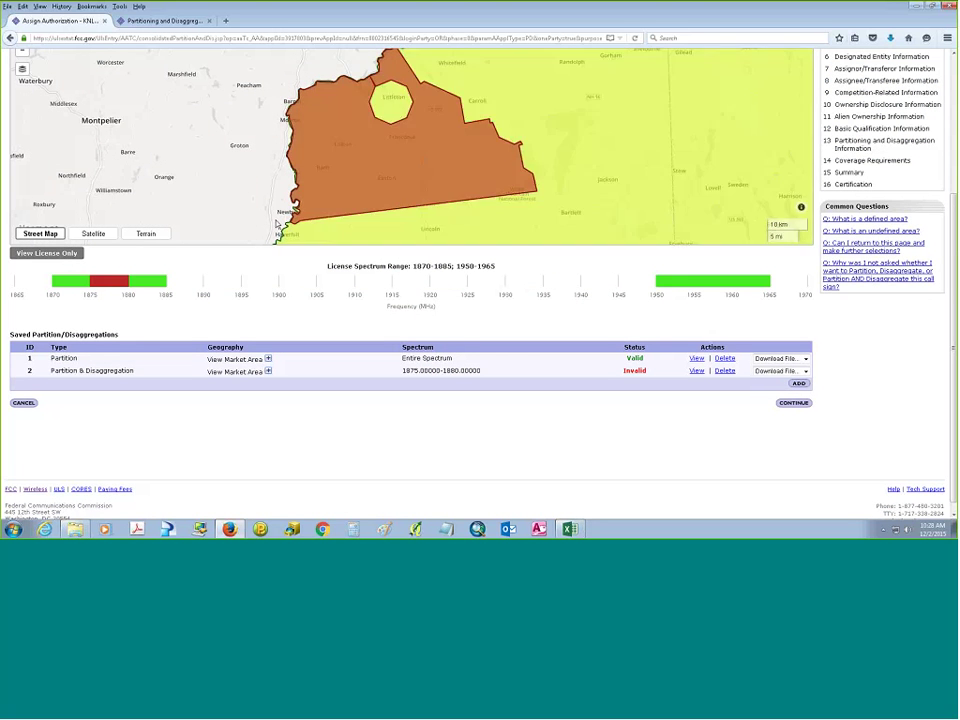
scroll(276, 224, up, 3)
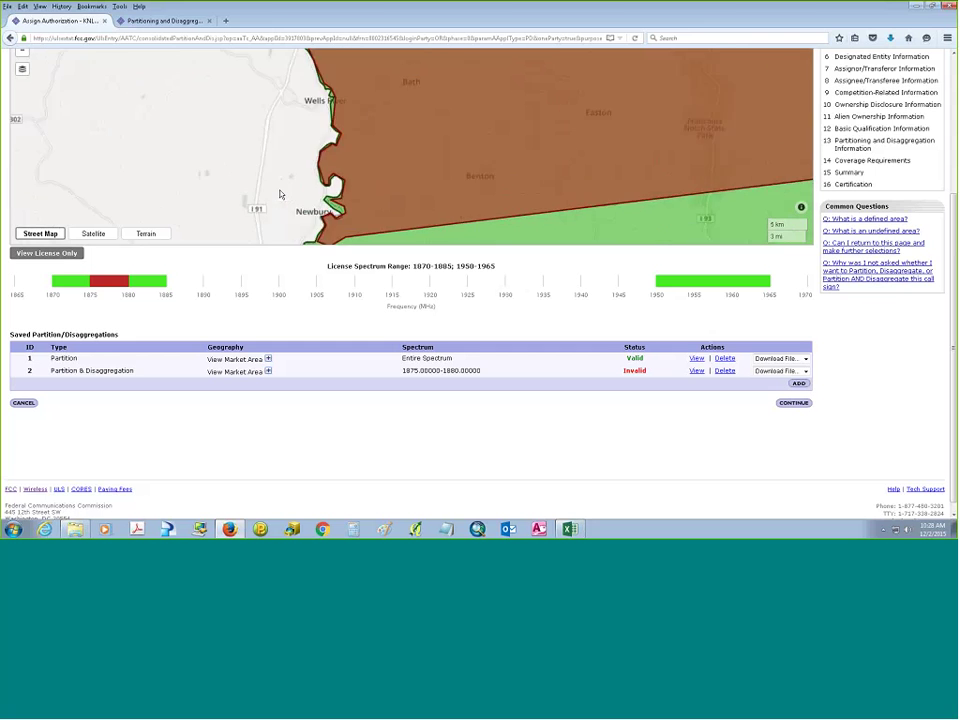
scroll(285, 187, up, 2)
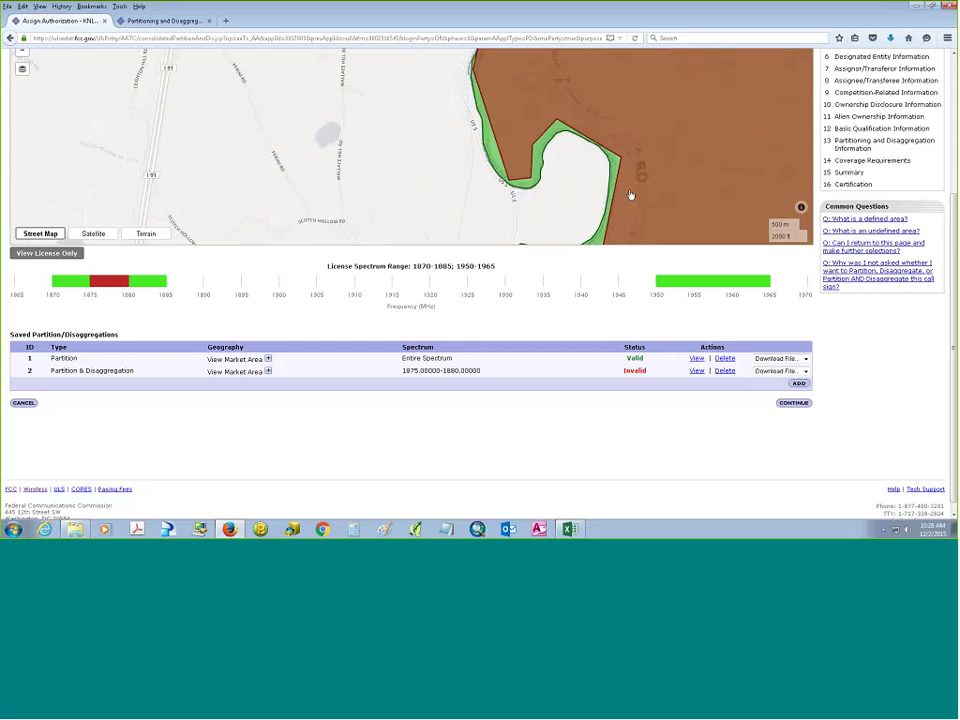
drag(626, 136, 579, 146)
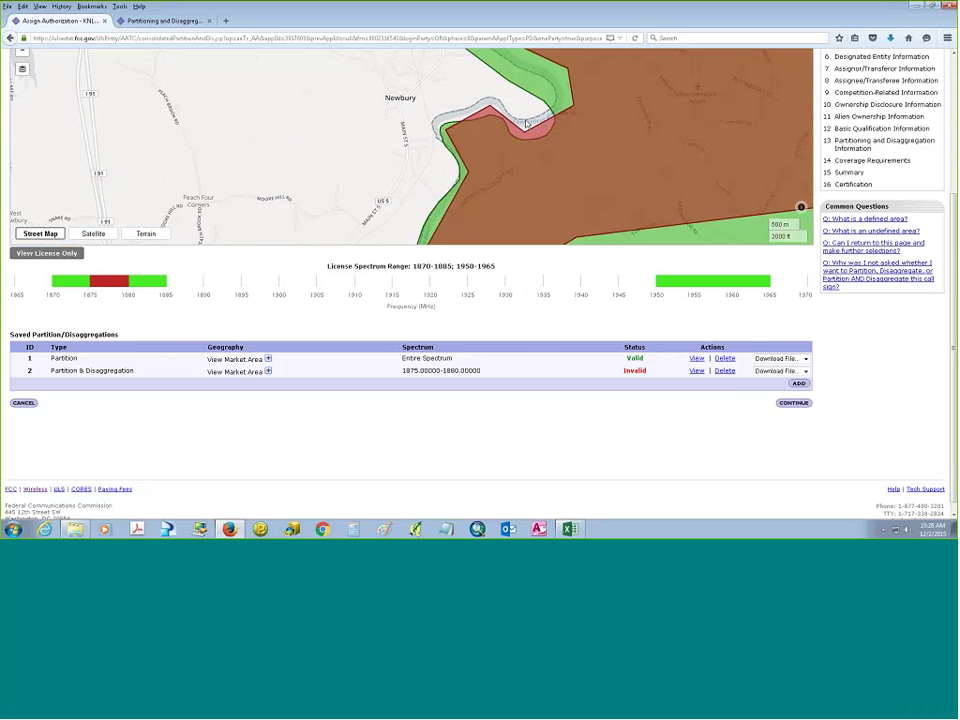
scroll(712, 132, up, 1)
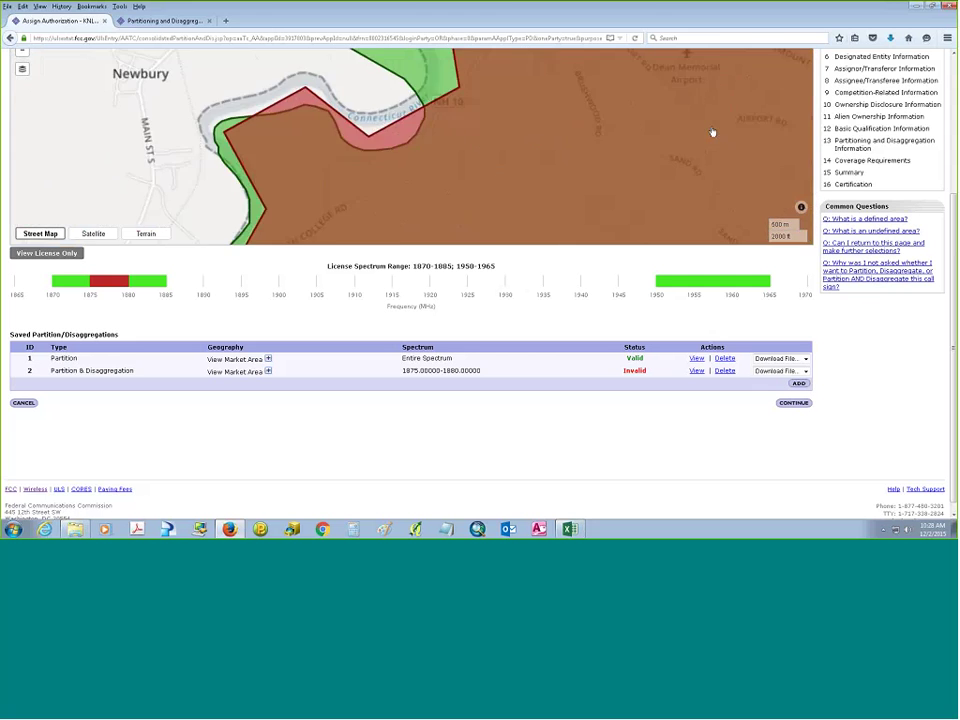
scroll(712, 132, down, 3)
drag(649, 133, 595, 153)
scroll(624, 107, down, 2)
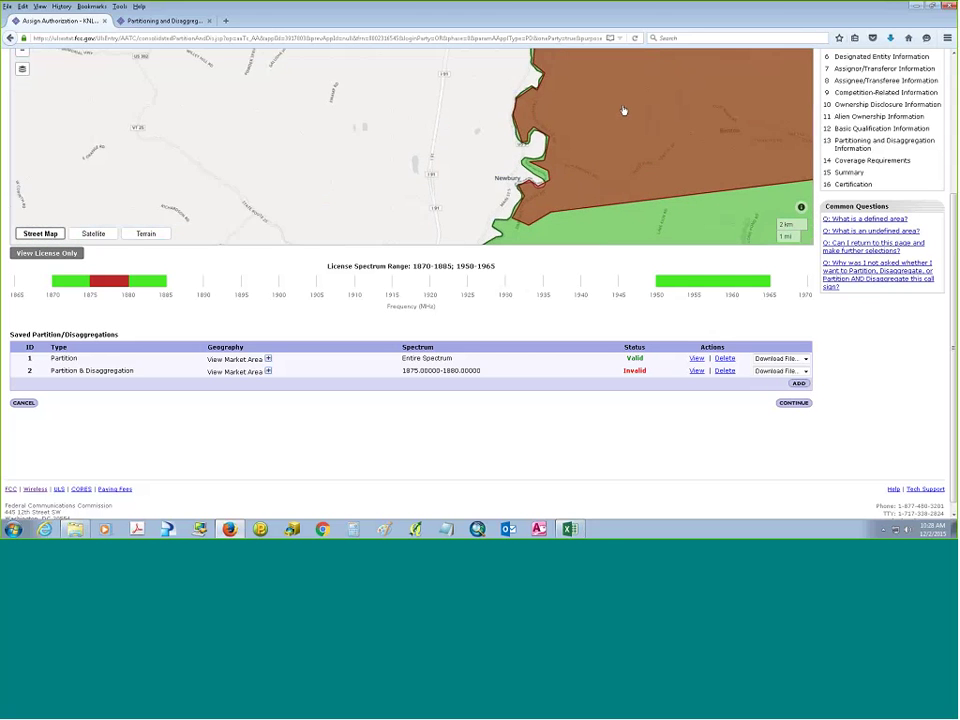
scroll(610, 115, down, 1)
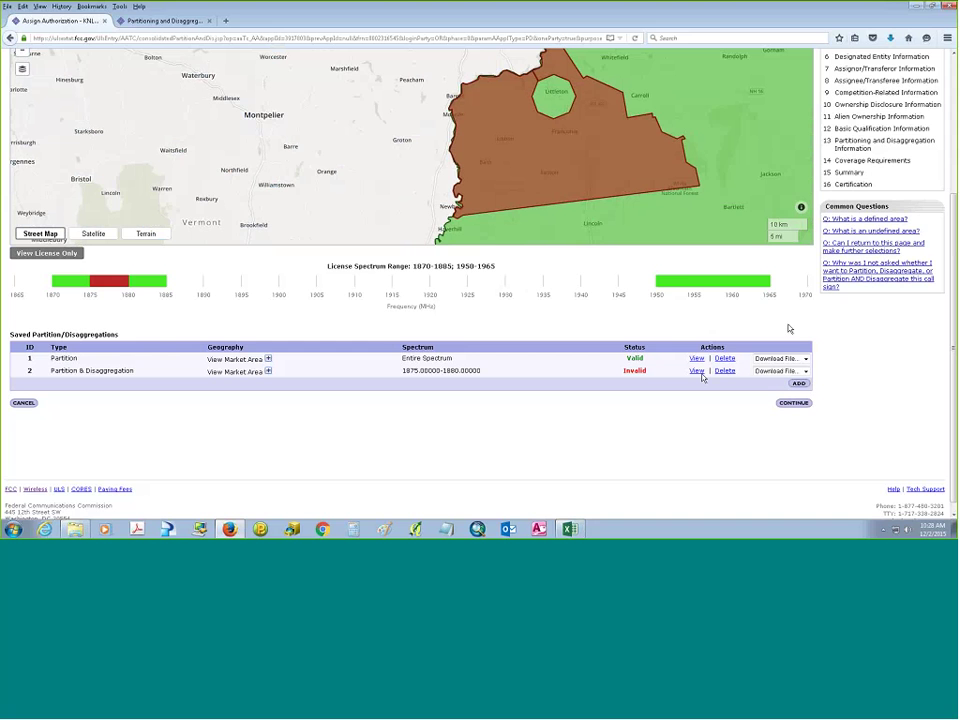
Delete the invalid 1875 to 1880 MHz partition and disaggregation entry and confirm its removal.
click(724, 371)
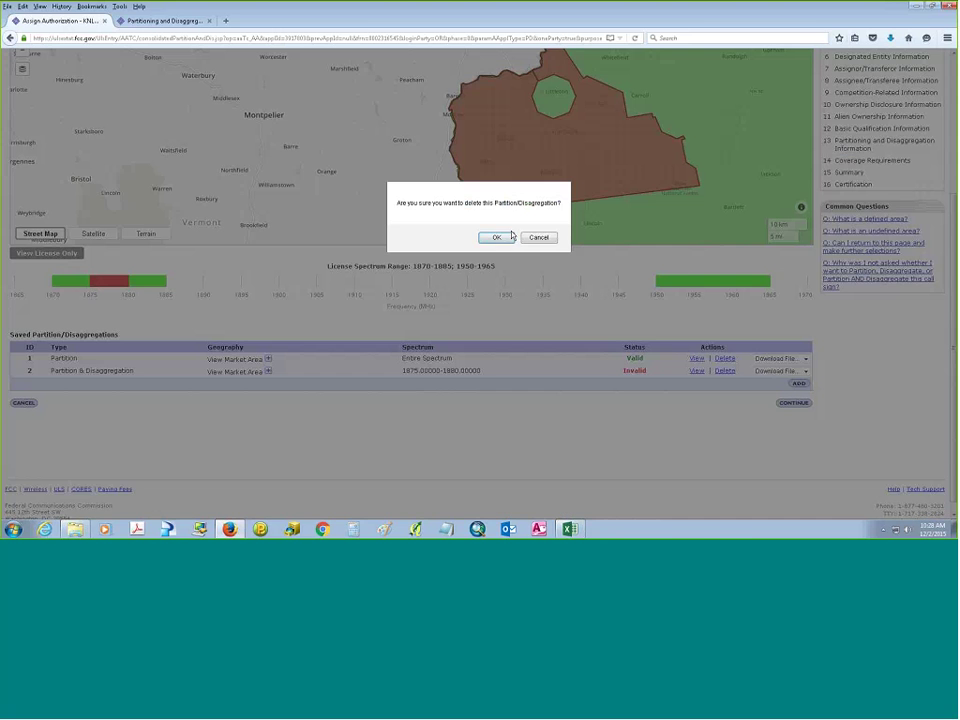
click(493, 237)
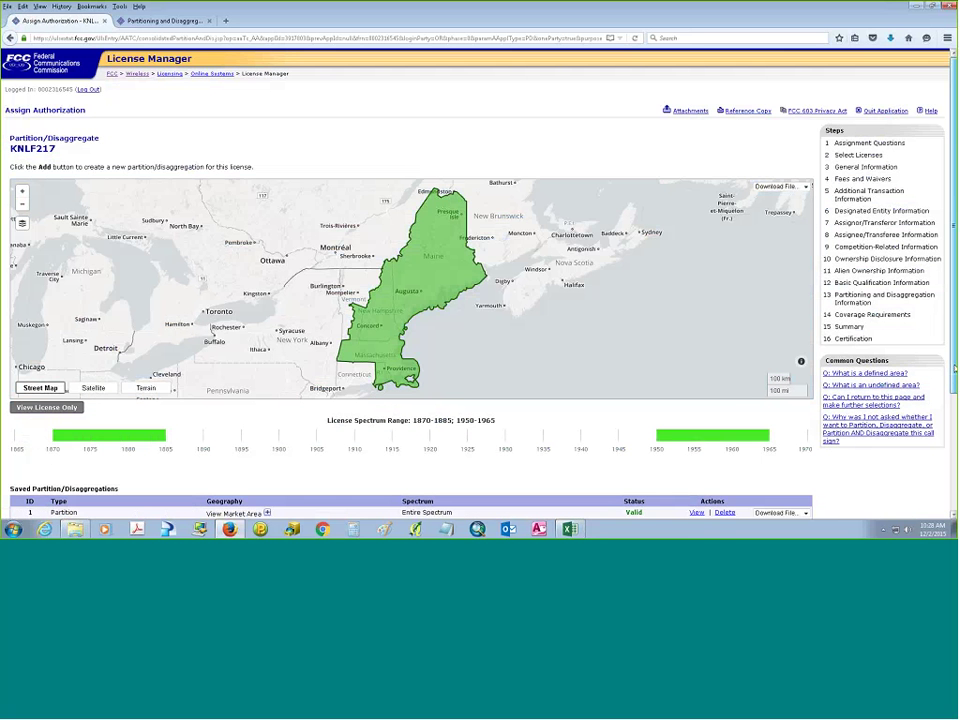
Add another partition/disaggregation entry with a file upload for its area and browse to the Demo folder.
scroll(800, 414, down, 2)
click(799, 411)
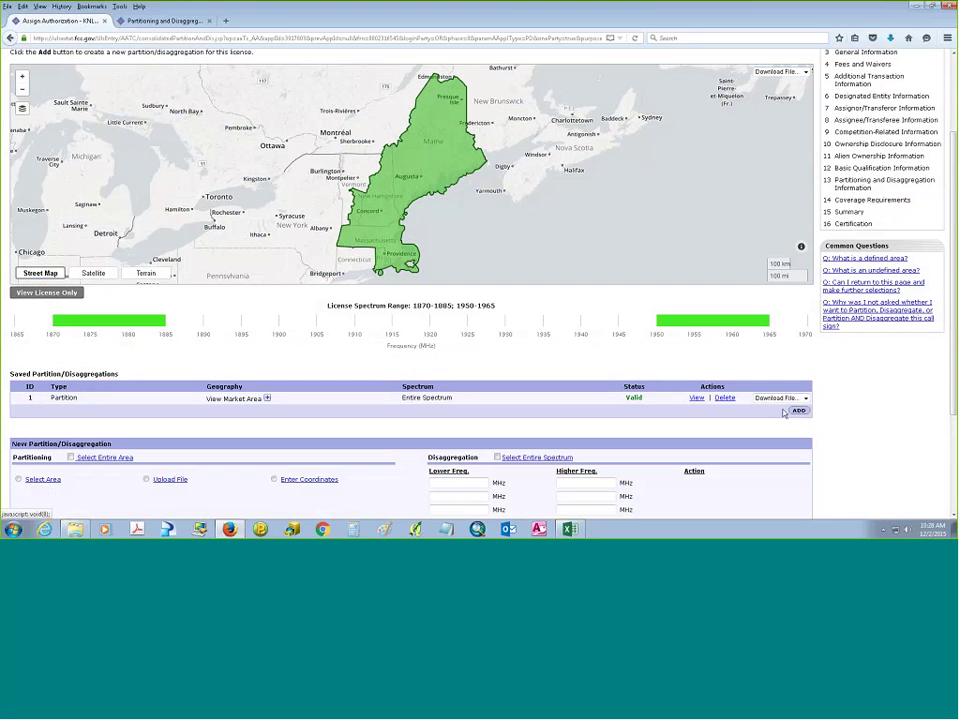
click(146, 480)
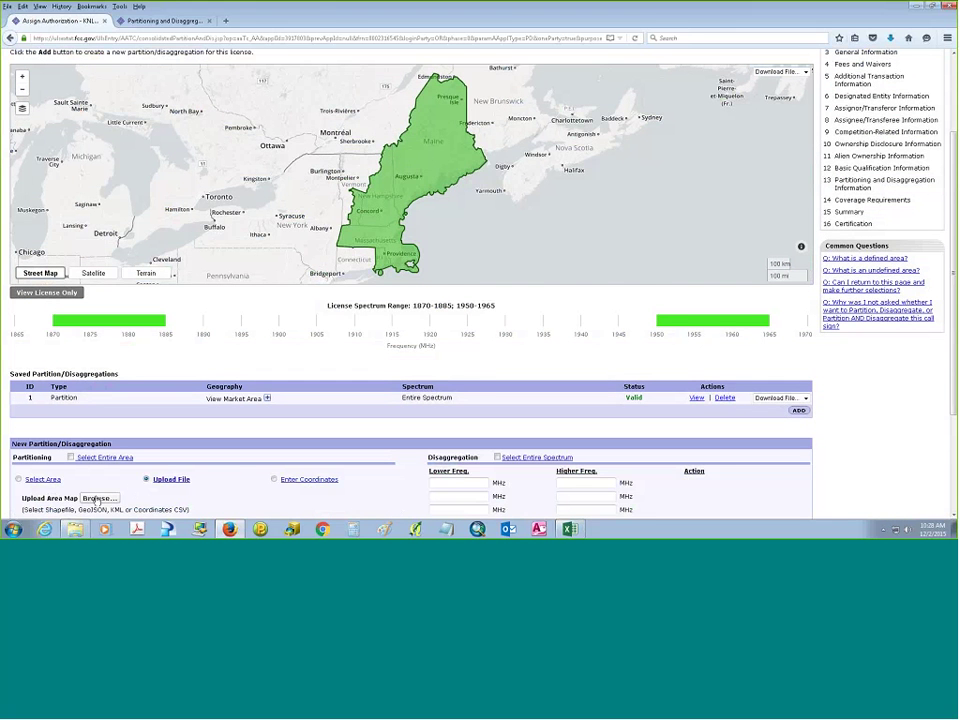
click(99, 498)
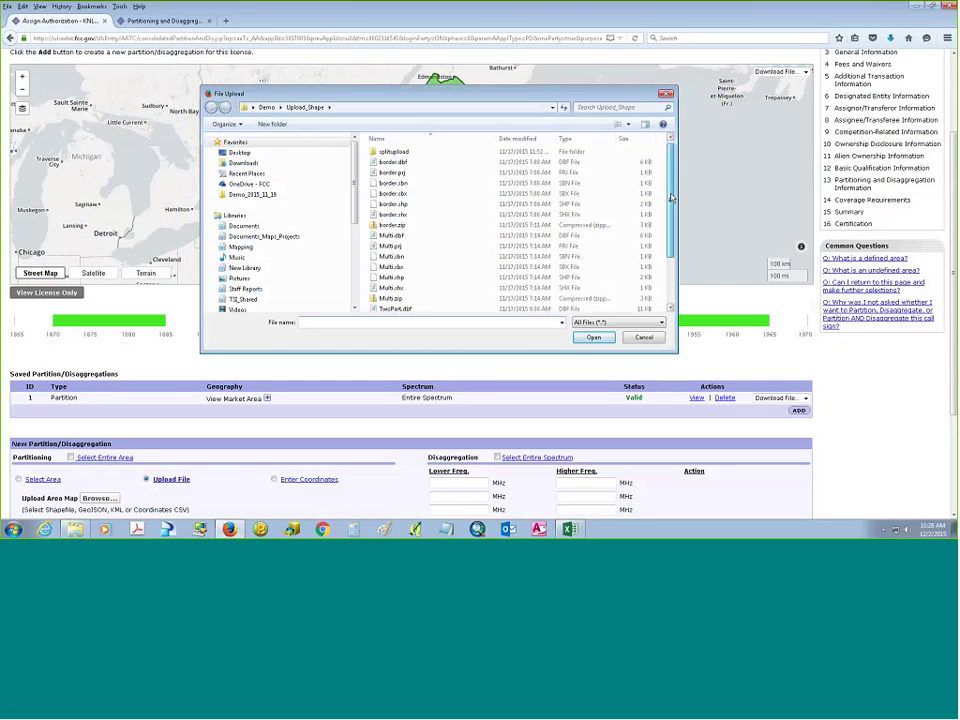
mouse_move(669, 180)
mouse_down()
mouse_move(669, 235)
mouse_move(661, 193)
mouse_up()
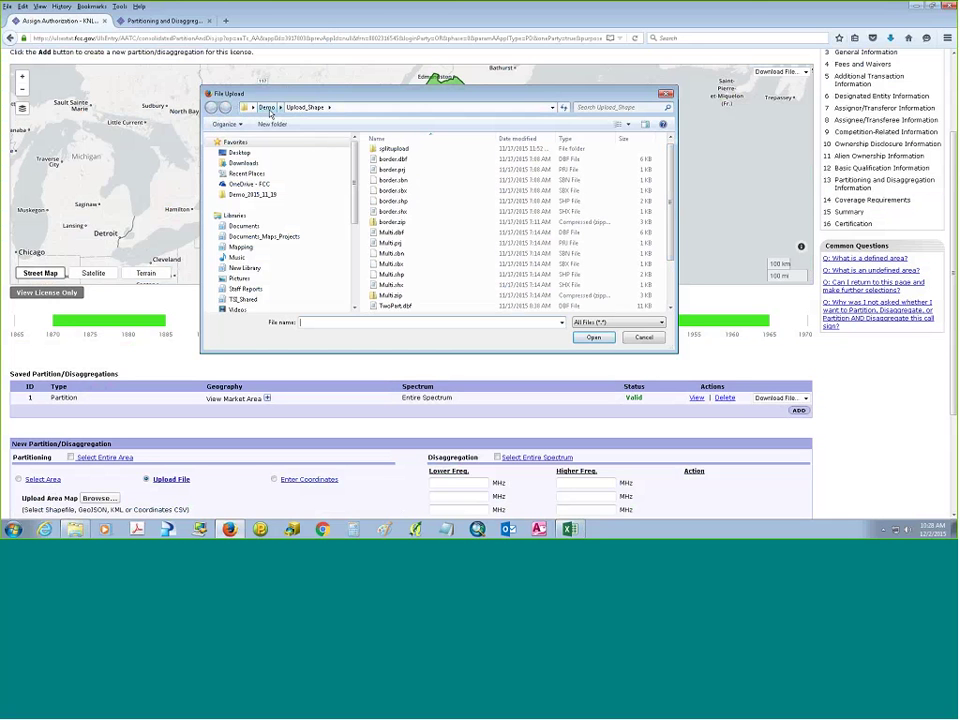
click(266, 107)
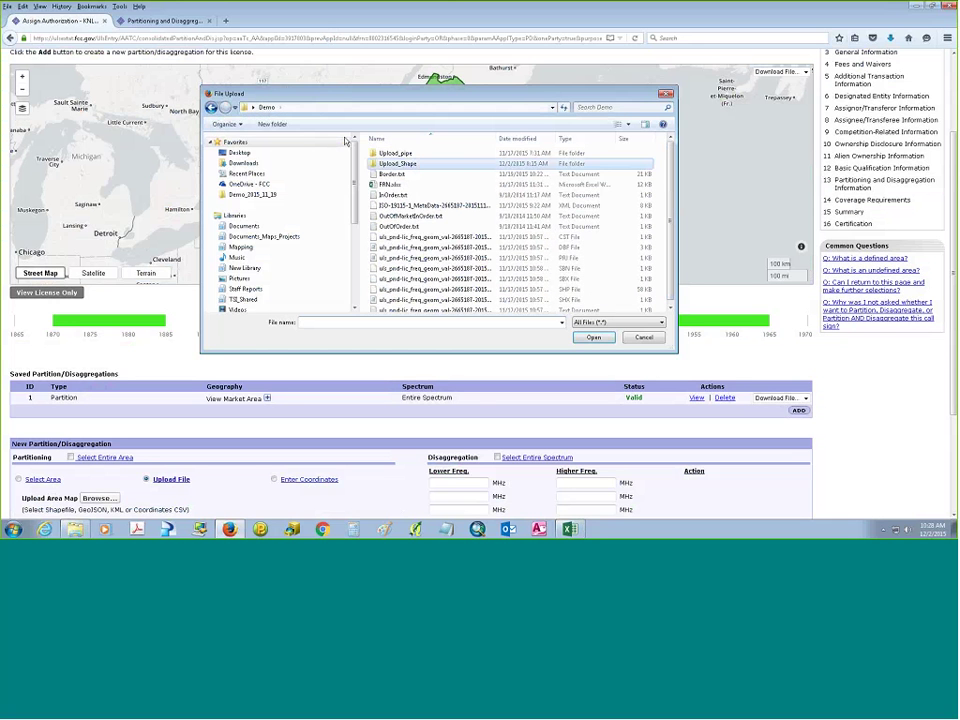
Check the coordinate list in Border.txt and choose that file as the new entry's area map.
right_click(396, 177)
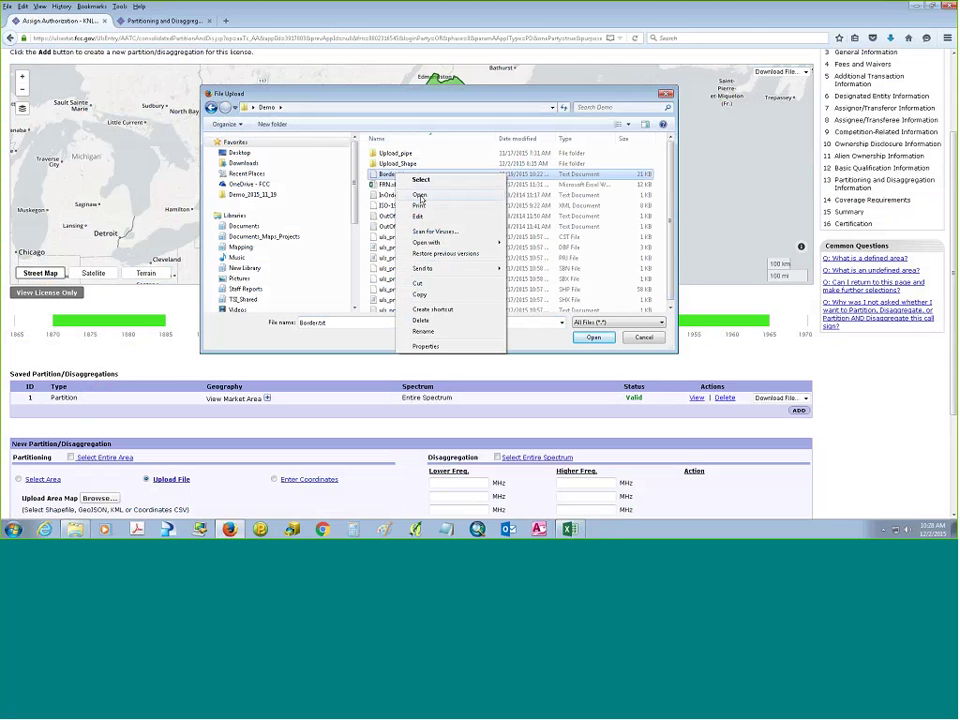
click(420, 195)
drag(392, 360, 603, 196)
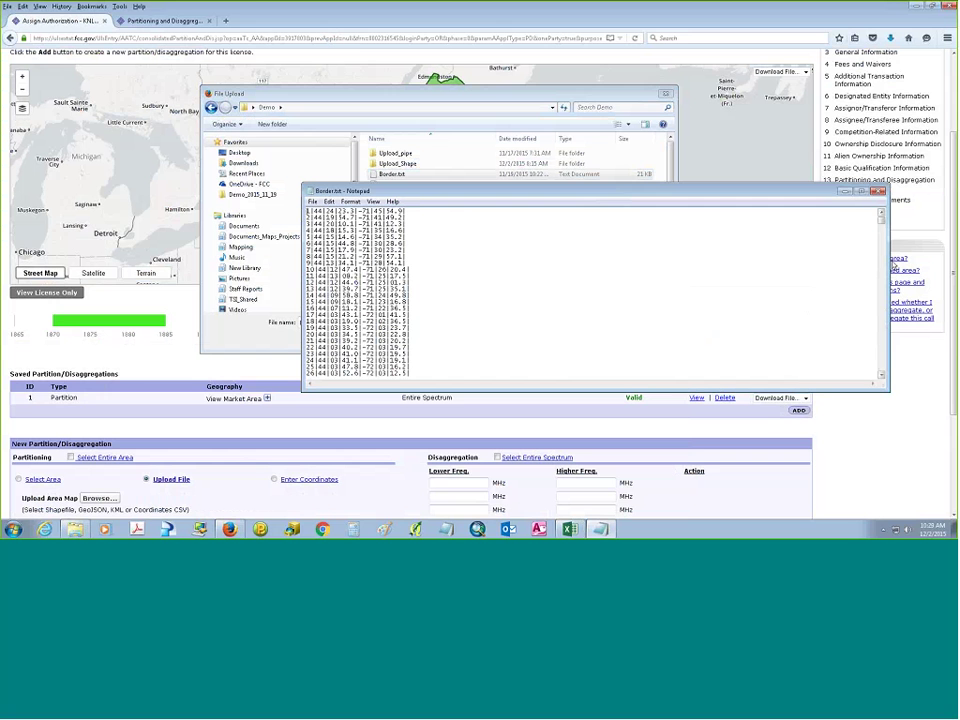
drag(881, 215, 885, 383)
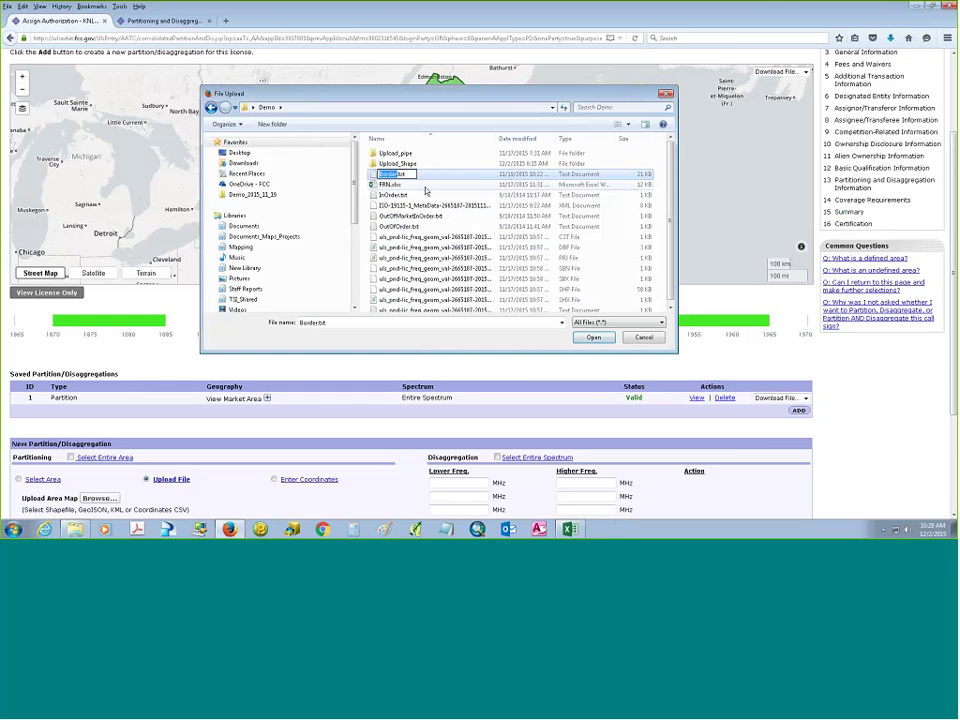
click(594, 338)
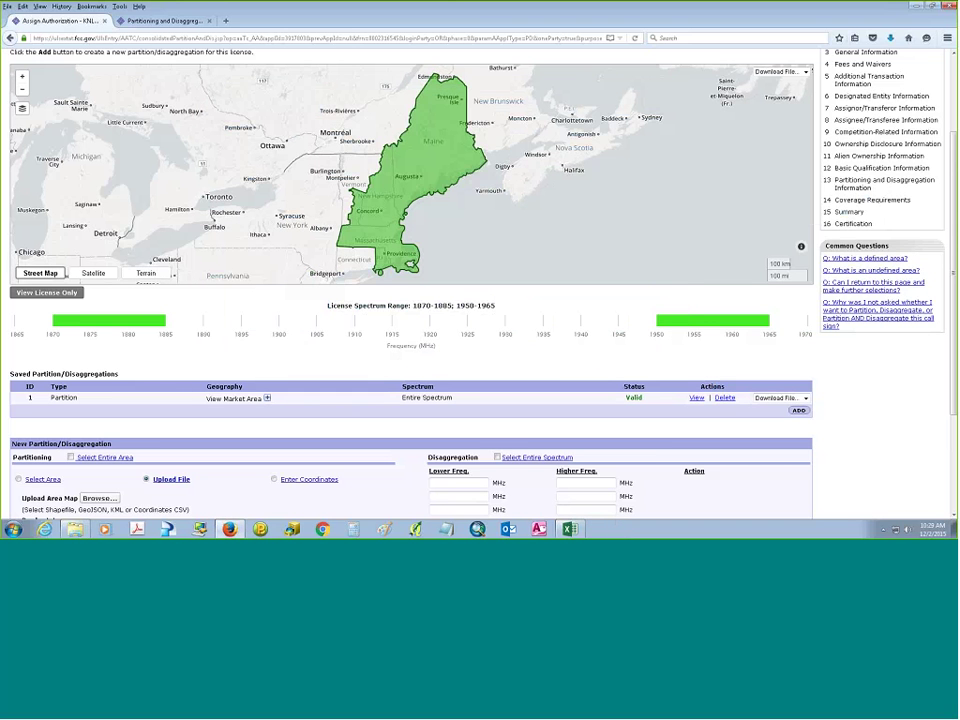
Limit the Border.txt entry's spectrum to 1875 to 1880 MHz and save the partition and disaggregation.
text(18)
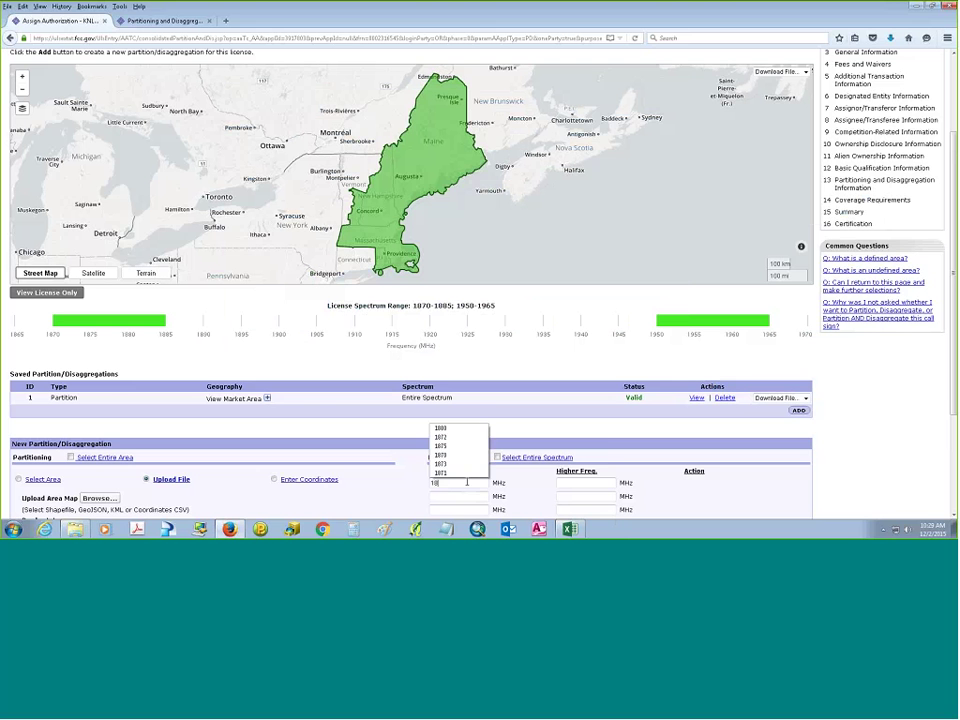
text(75)
key(Tab)
text(1880)
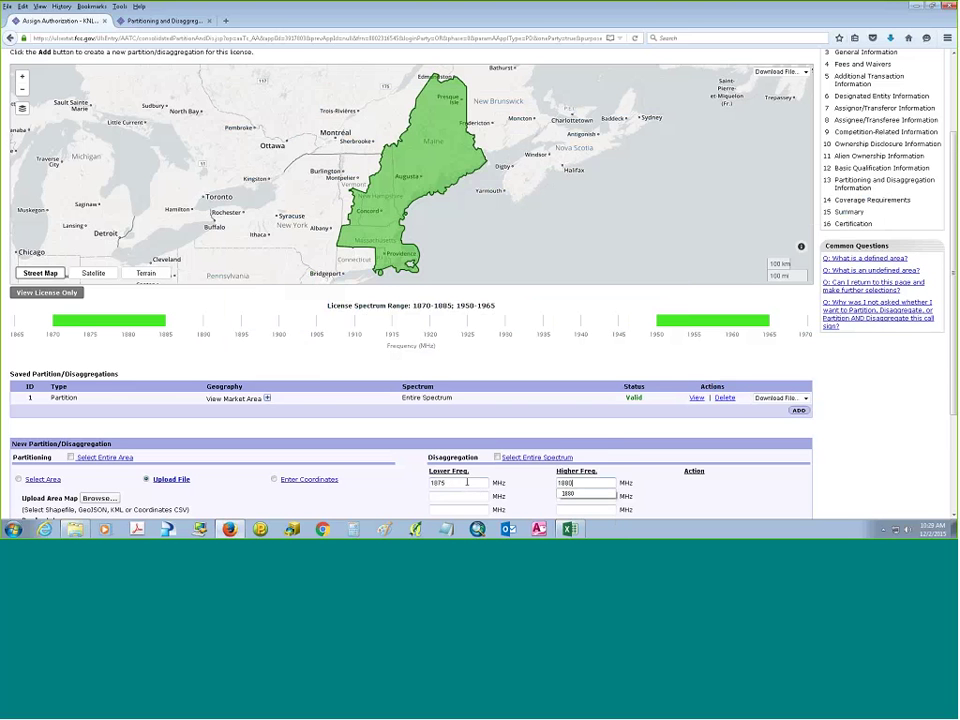
scroll(834, 401, down, 3)
click(434, 403)
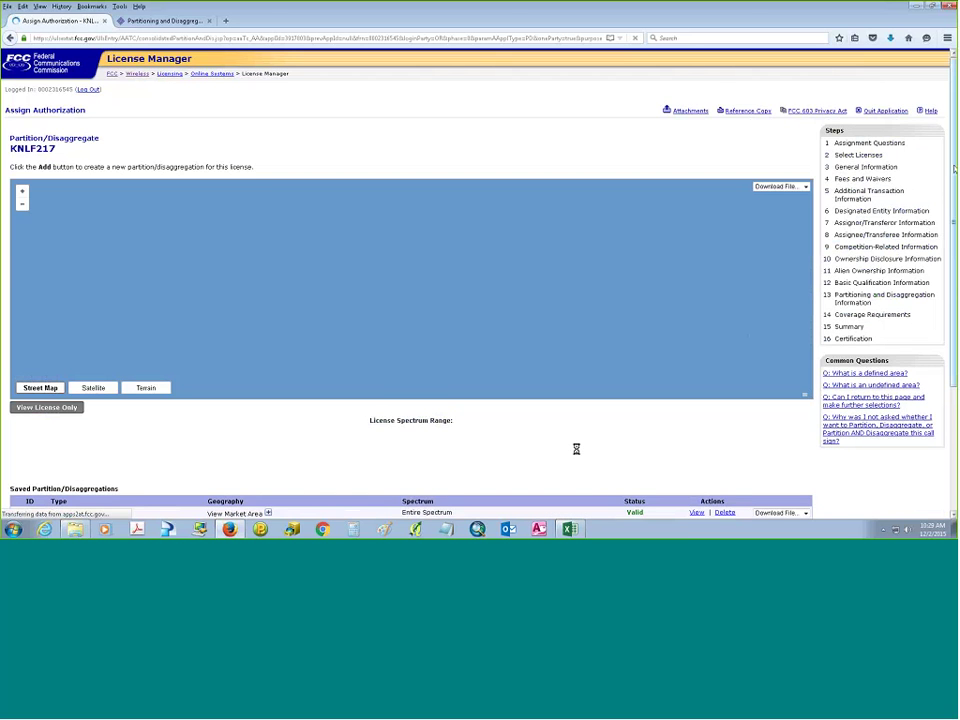
Check the new entry's status and market area, and examine its boundary along the river near Newbury on the map.
scroll(600, 420, down, 3)
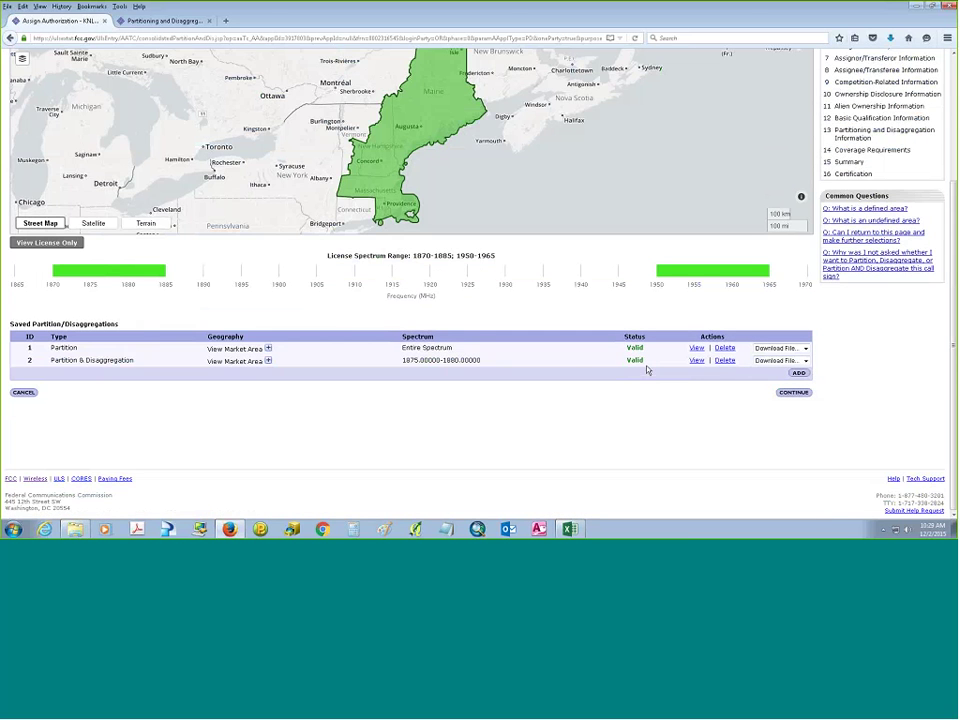
click(268, 361)
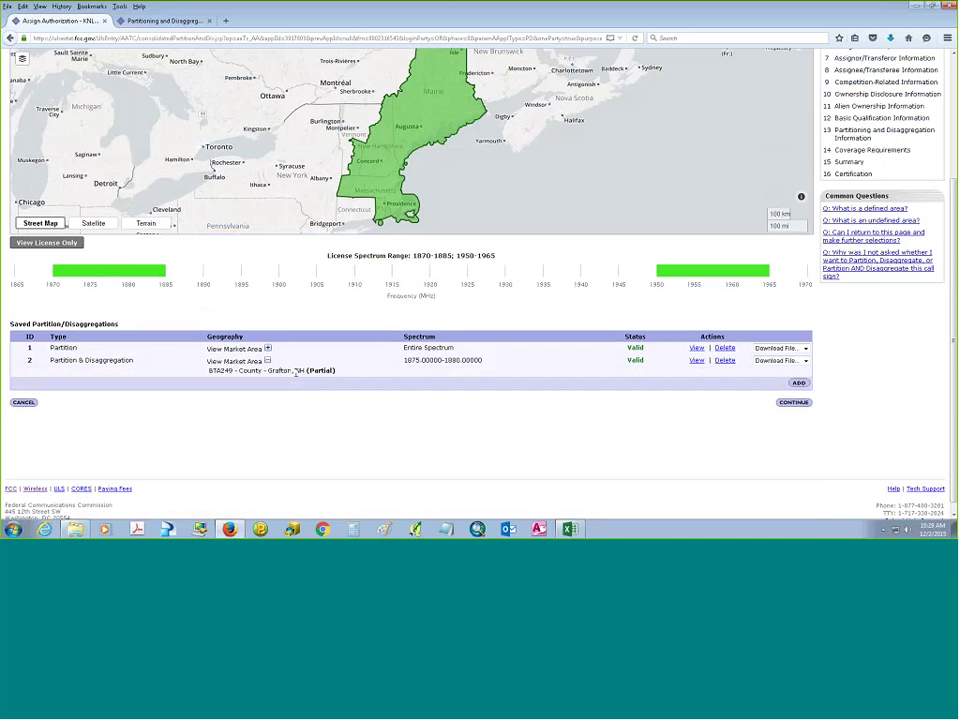
click(697, 362)
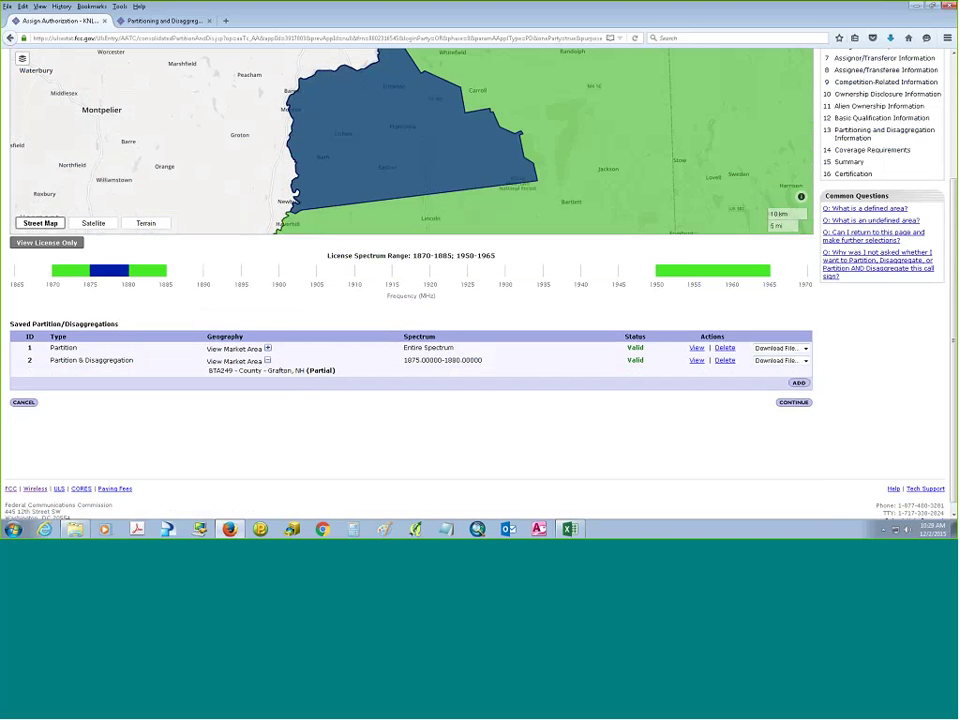
scroll(263, 200, up, 2)
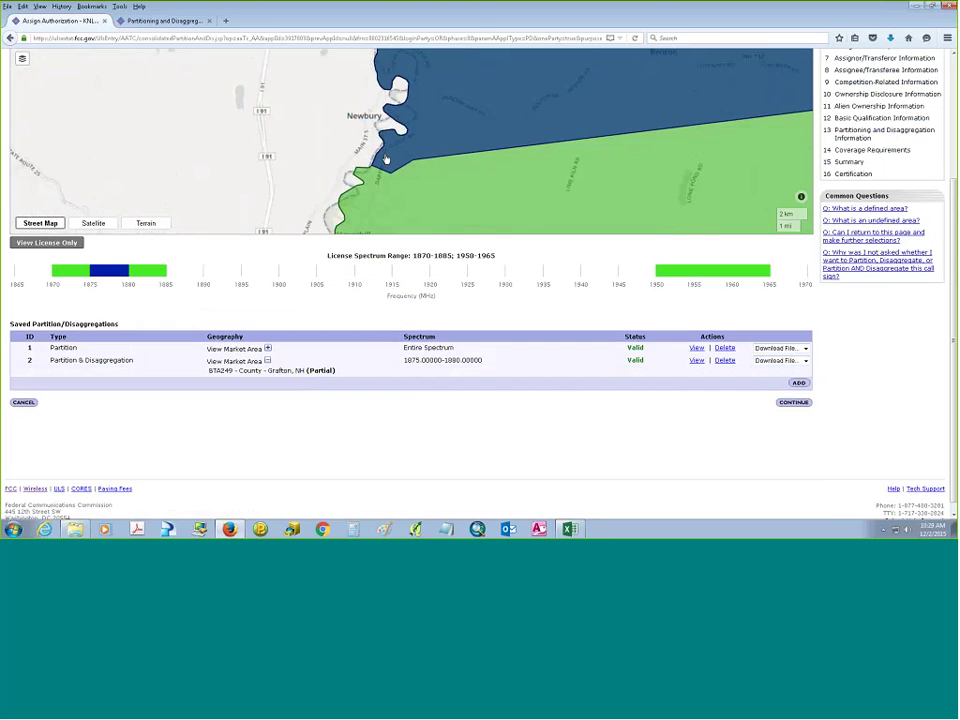
scroll(386, 160, up, 1)
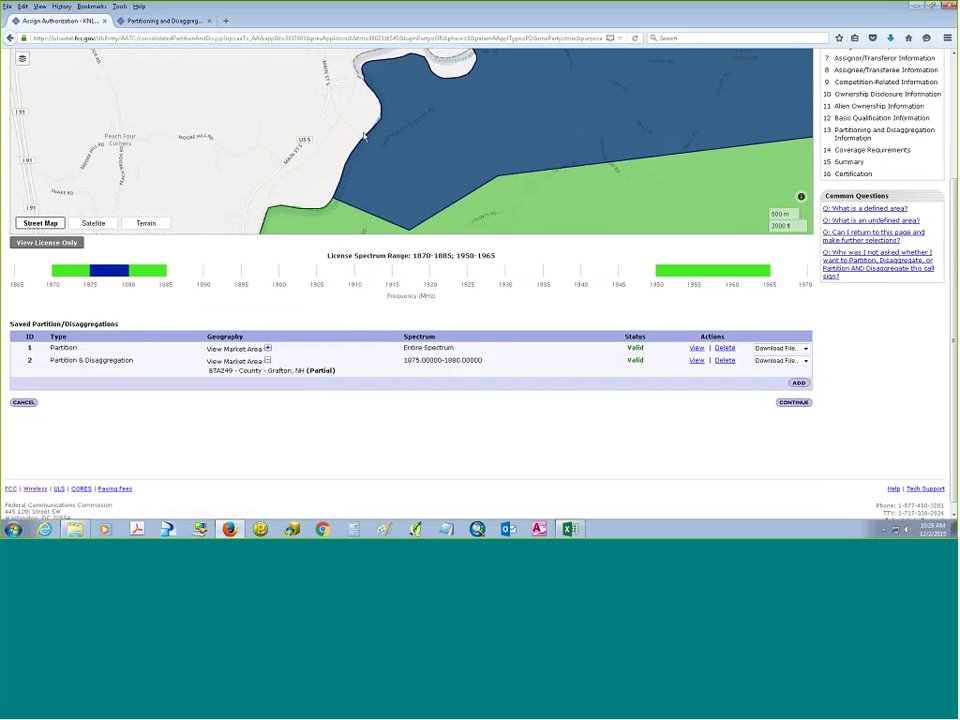
drag(406, 57, 549, 163)
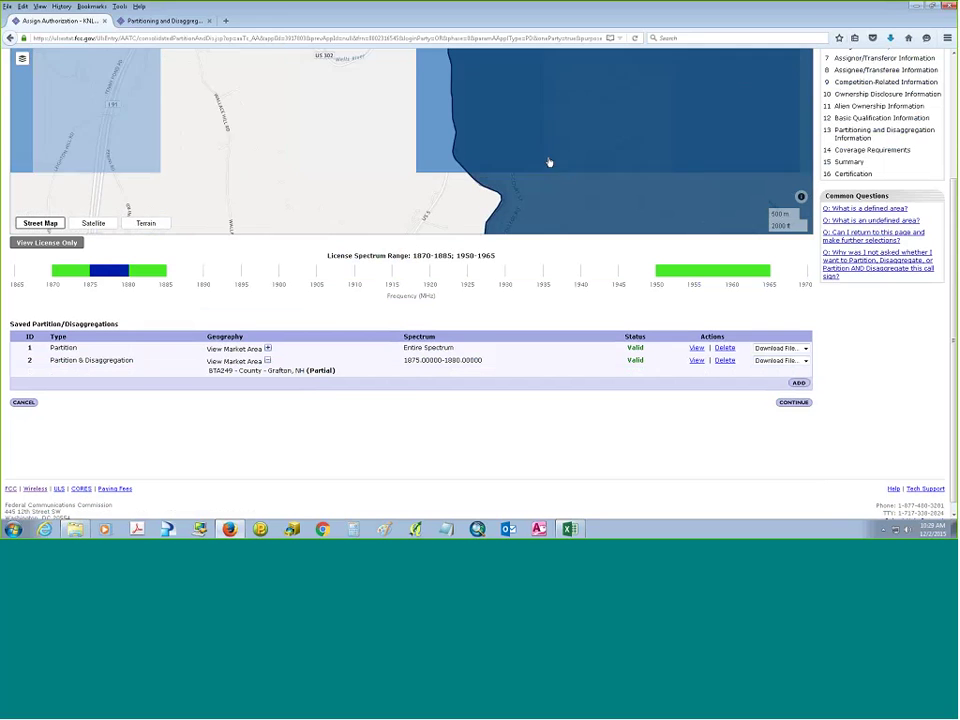
Overlay the county boundaries on the map and compare them with the uploaded partition area.
scroll(564, 141, down, 2)
scroll(582, 135, down, 4)
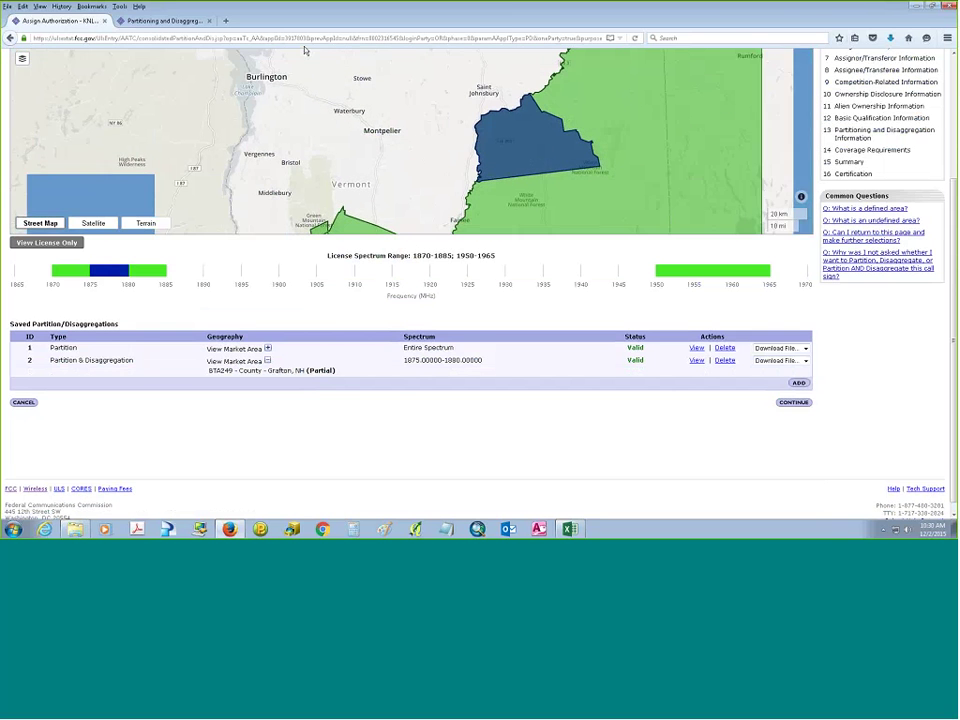
click(24, 68)
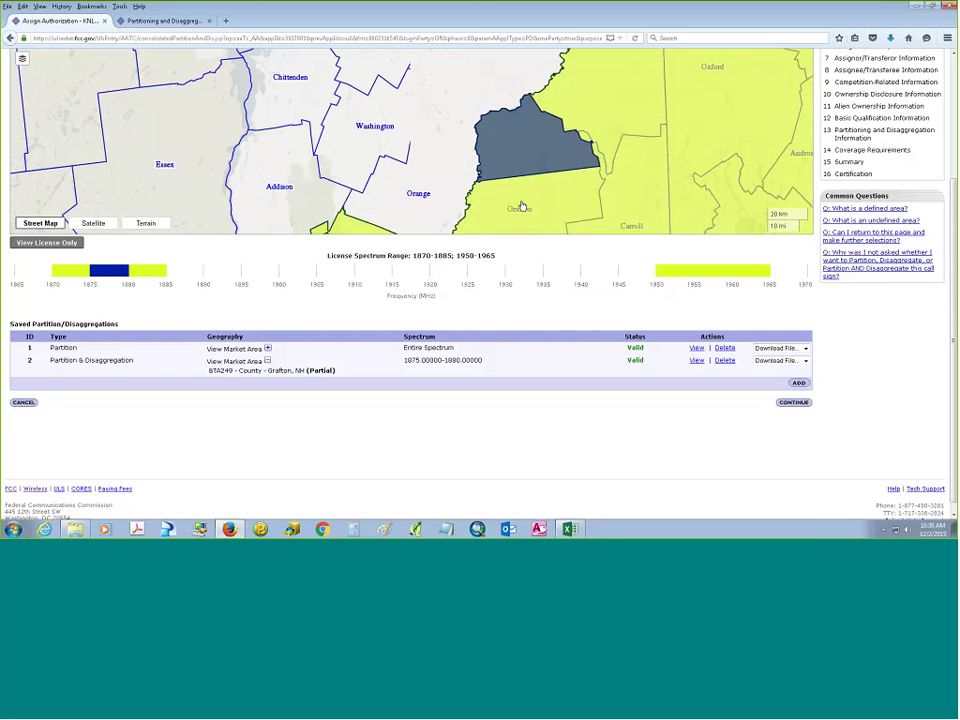
scroll(489, 146, up, 1)
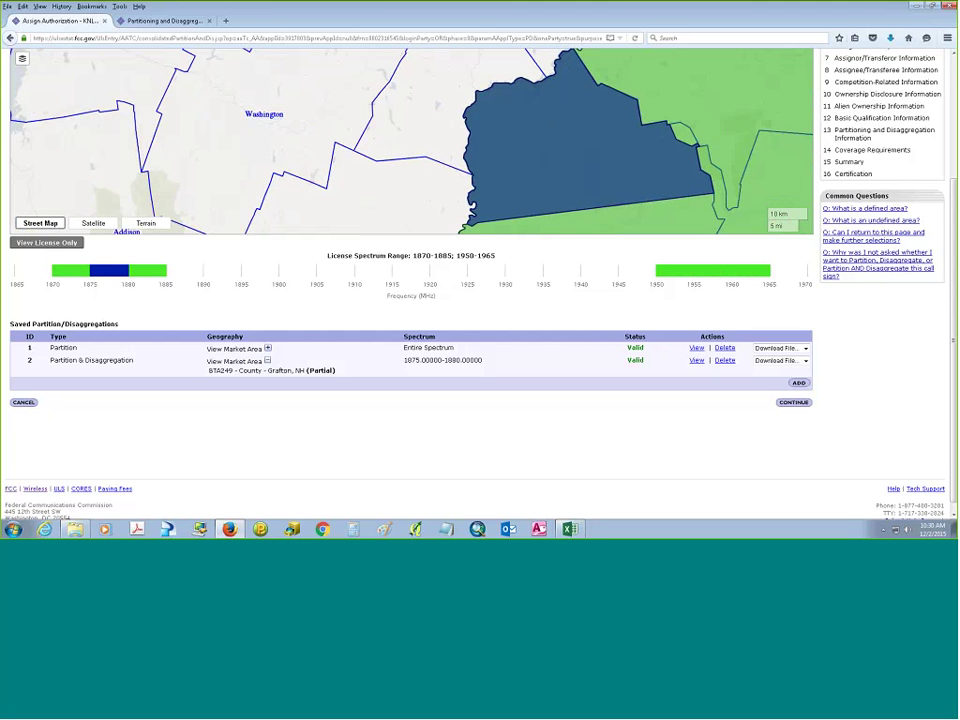
Add a partition/disaggregation entry that uses Multi.zip from the Upload_Shape folder as its area map.
click(798, 383)
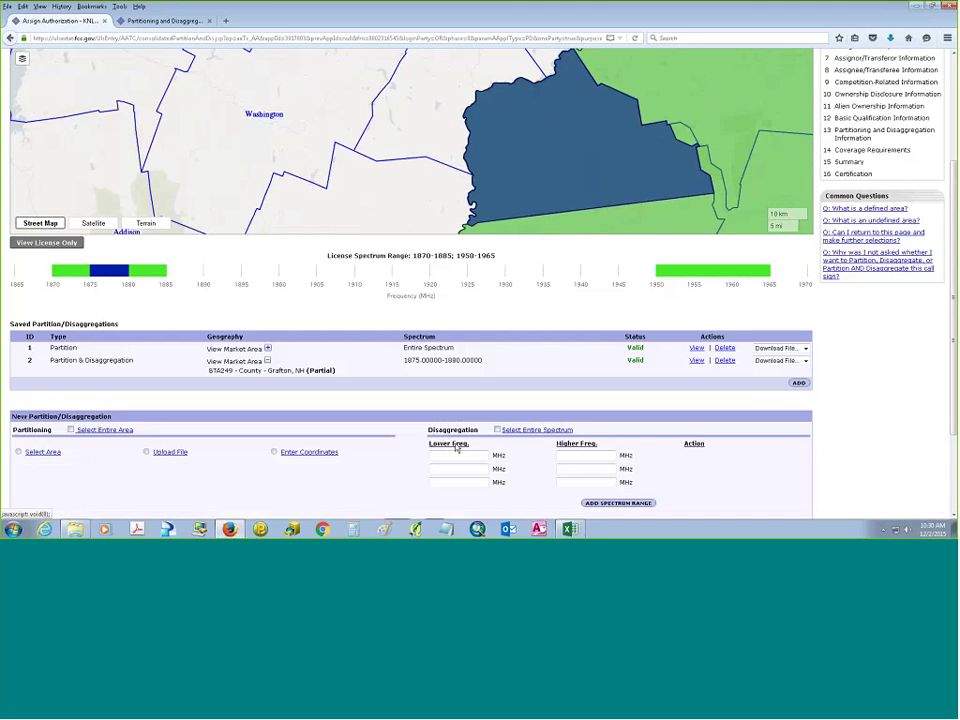
click(146, 453)
click(98, 471)
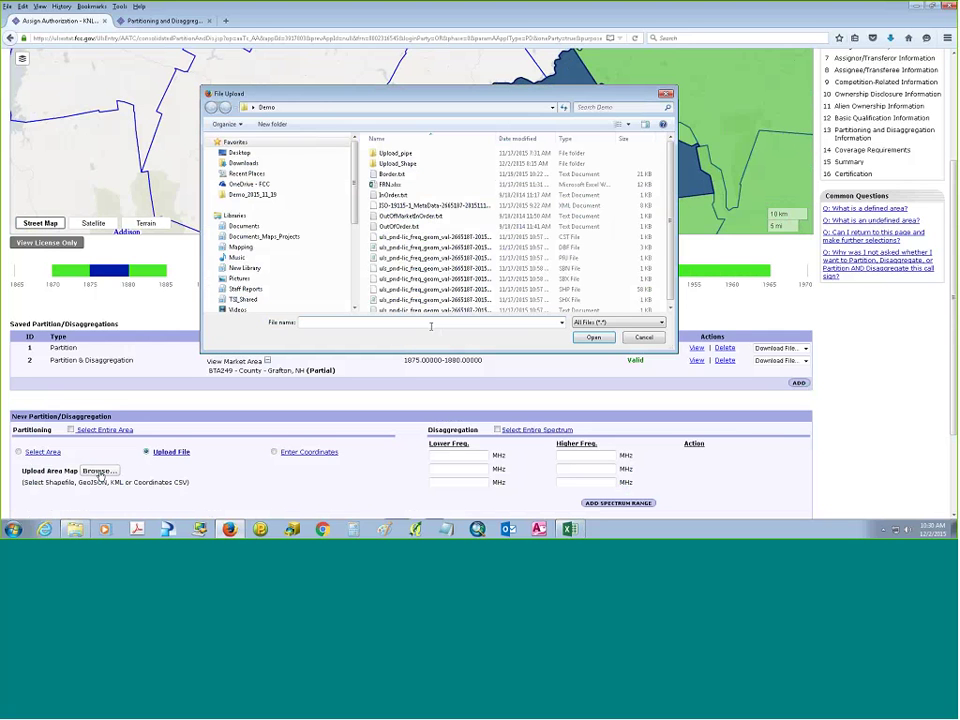
double_click(397, 164)
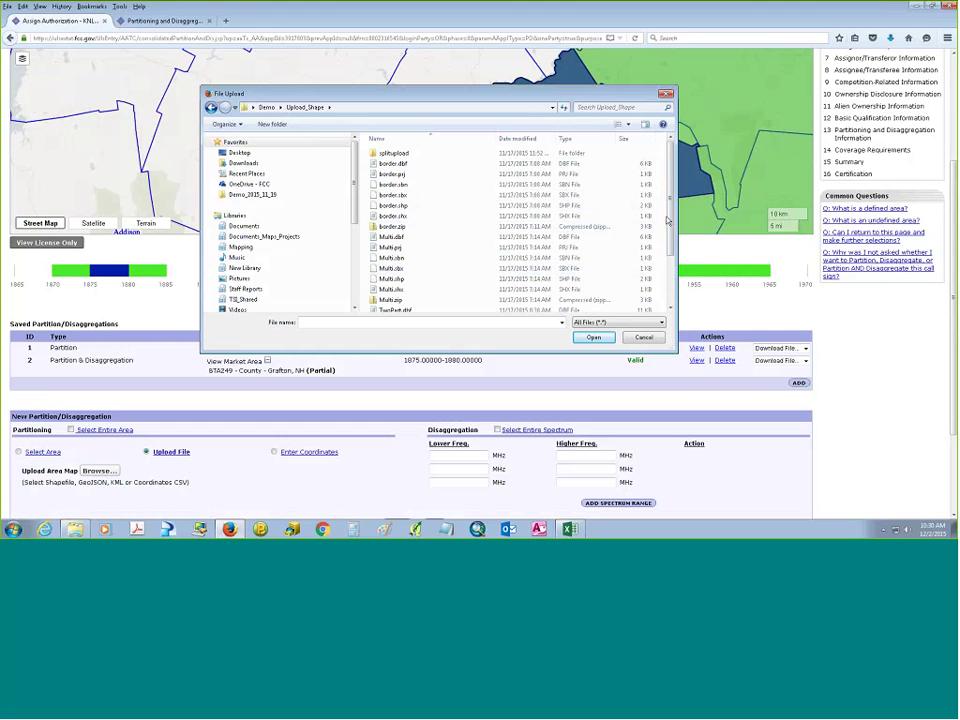
drag(670, 224, 670, 268)
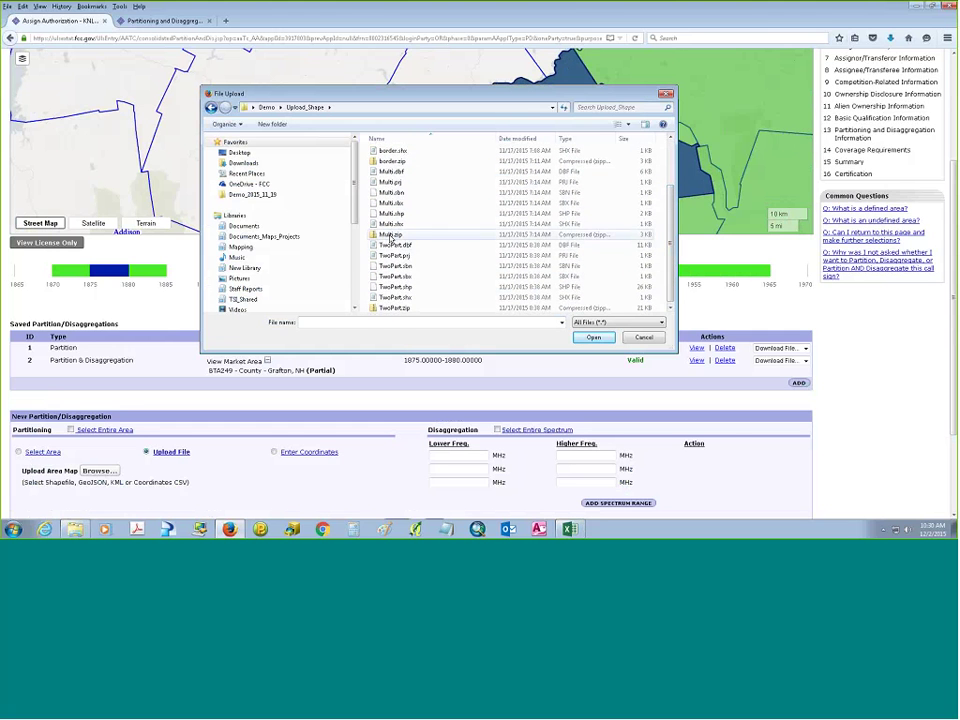
click(421, 235)
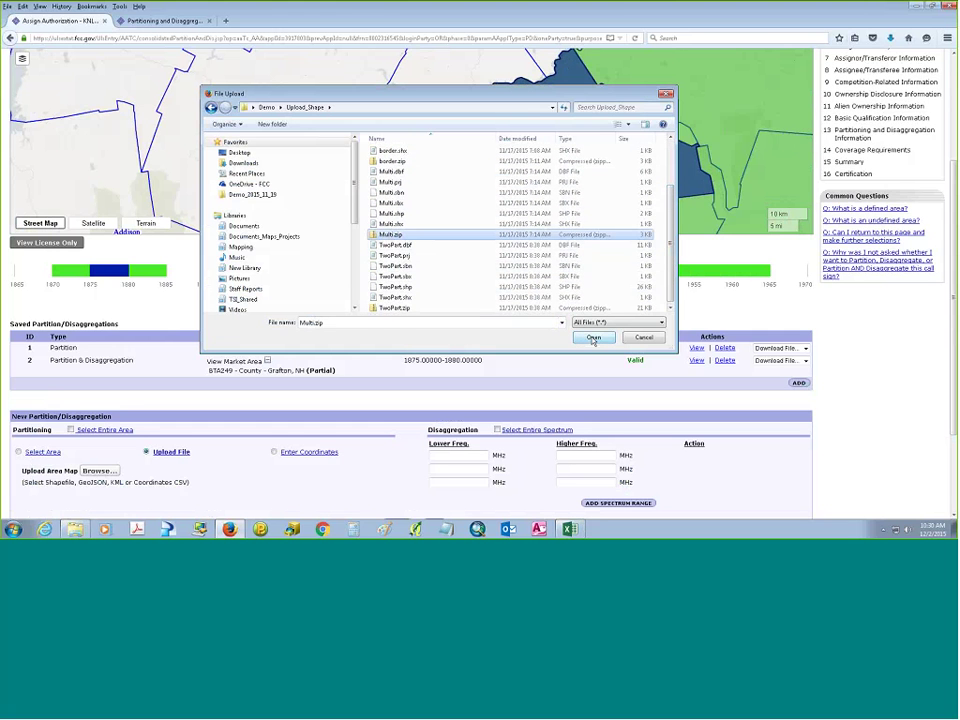
click(593, 338)
Limit the Multi.zip entry's spectrum to 1880 to 1885 MHz.
click(447, 455)
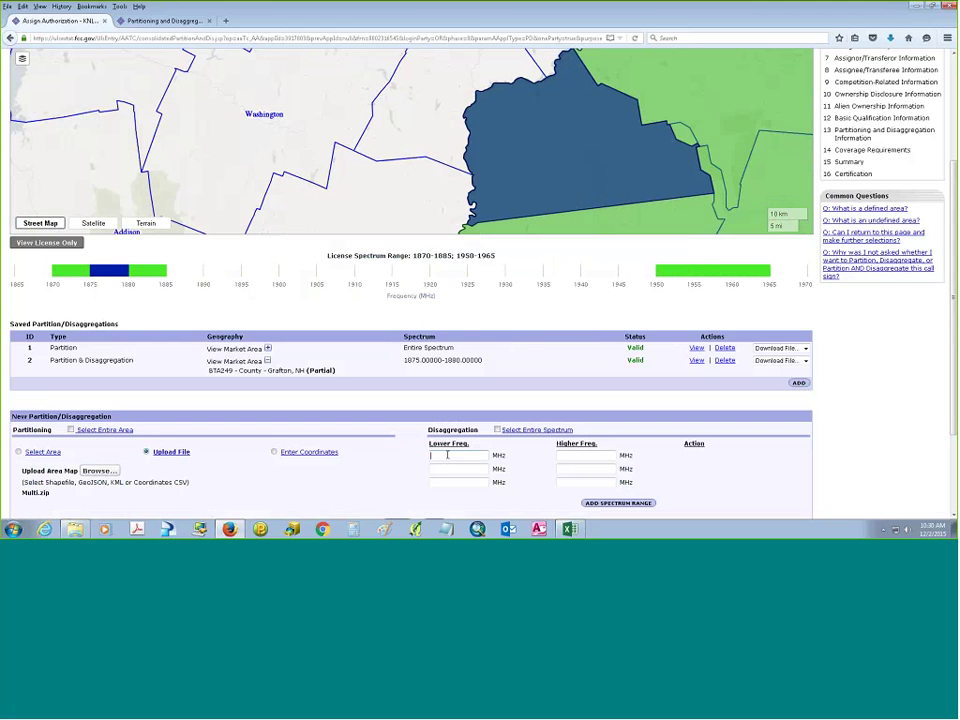
text(1)
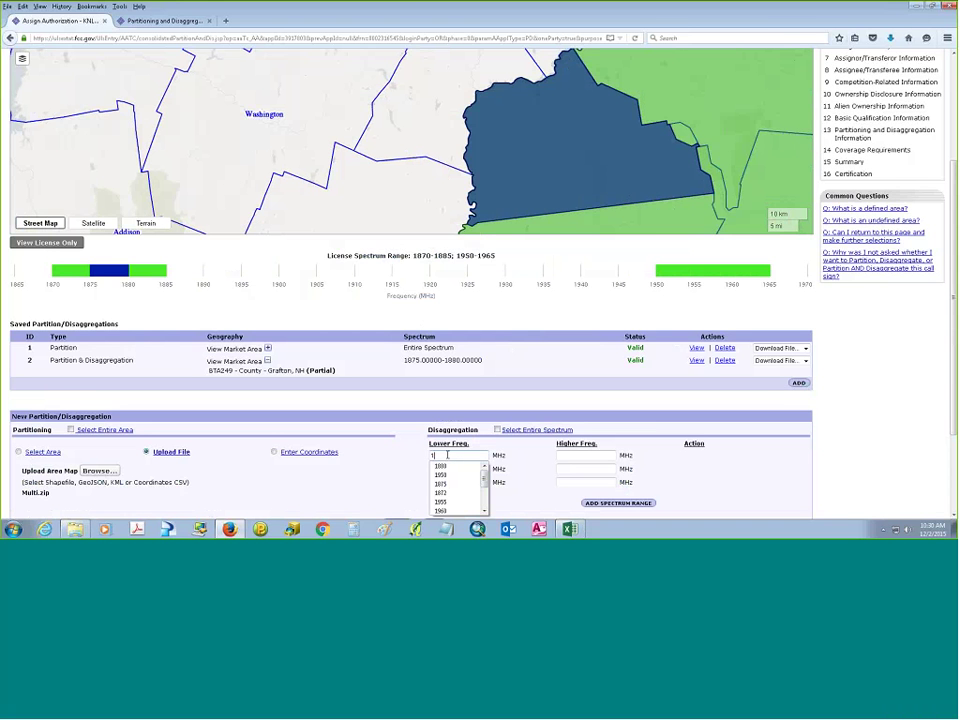
text(88)
text(8)
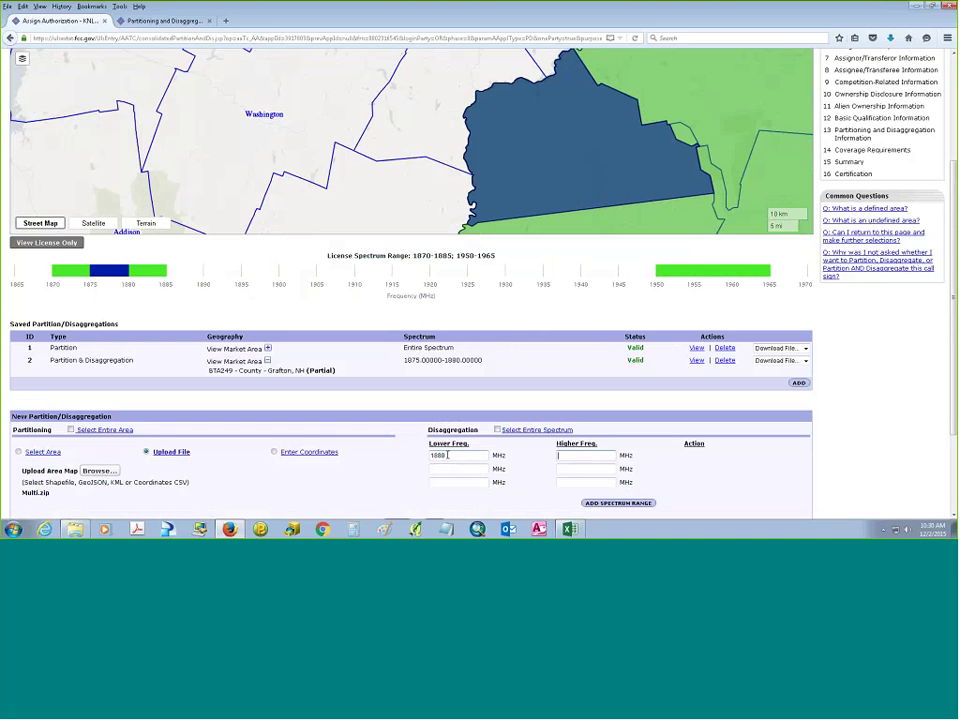
key(Tab)
text(1885)
scroll(307, 424, down, 2)
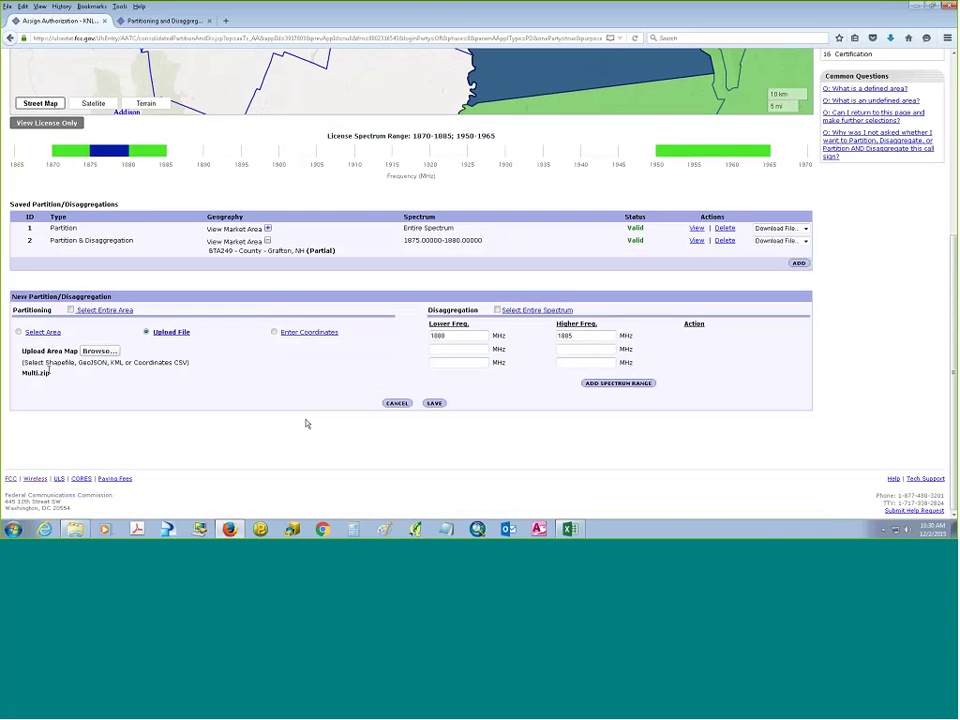
Save the Multi.zip partition and disaggregation and view its area on the map.
click(434, 402)
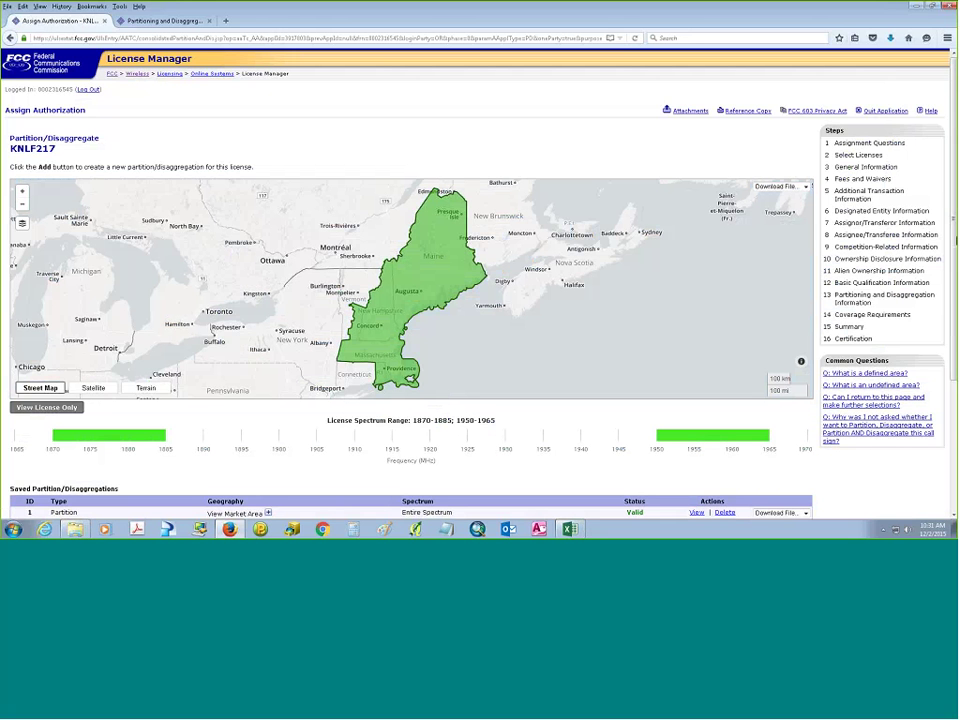
scroll(697, 421, down, 2)
click(697, 421)
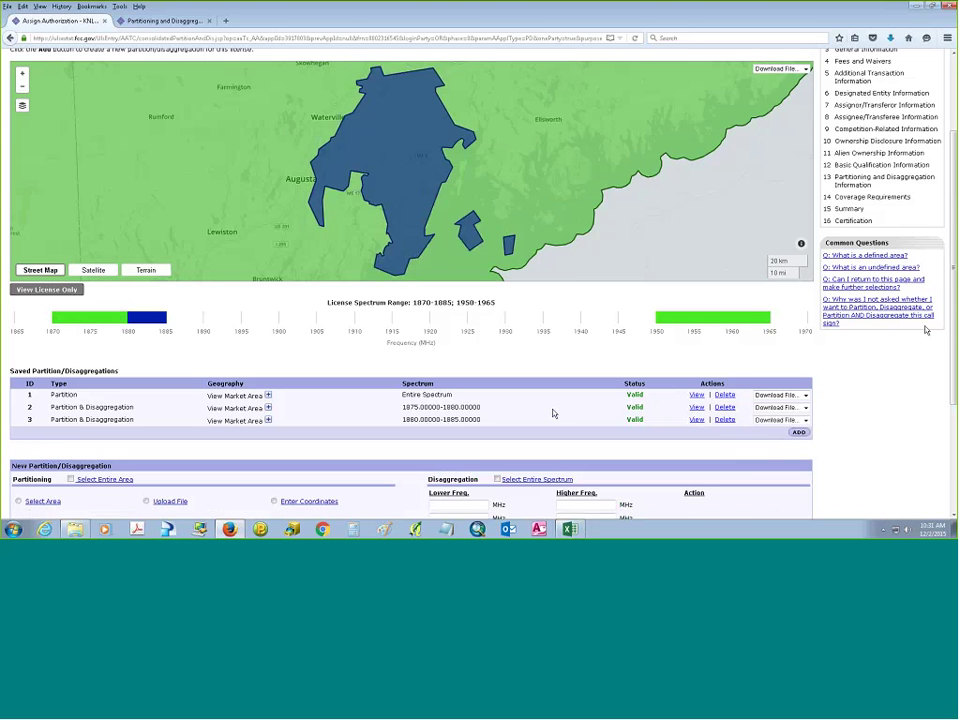
Start another entry and choose multi_poly.txt from the Upload_pipe folder as its area map.
scroll(955, 335, down, 3)
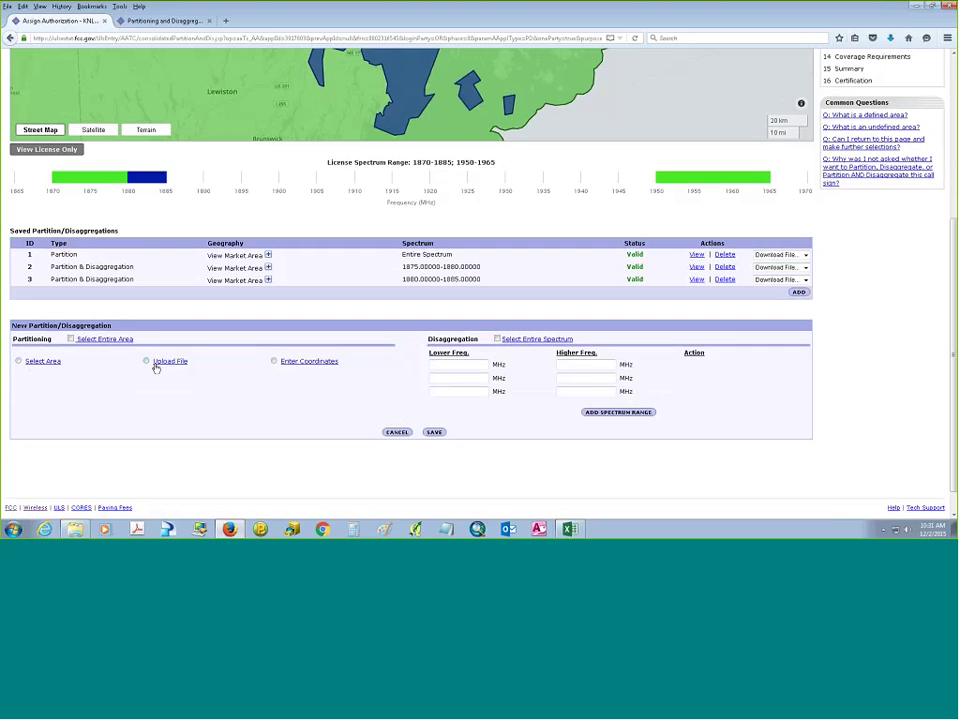
click(146, 361)
click(108, 381)
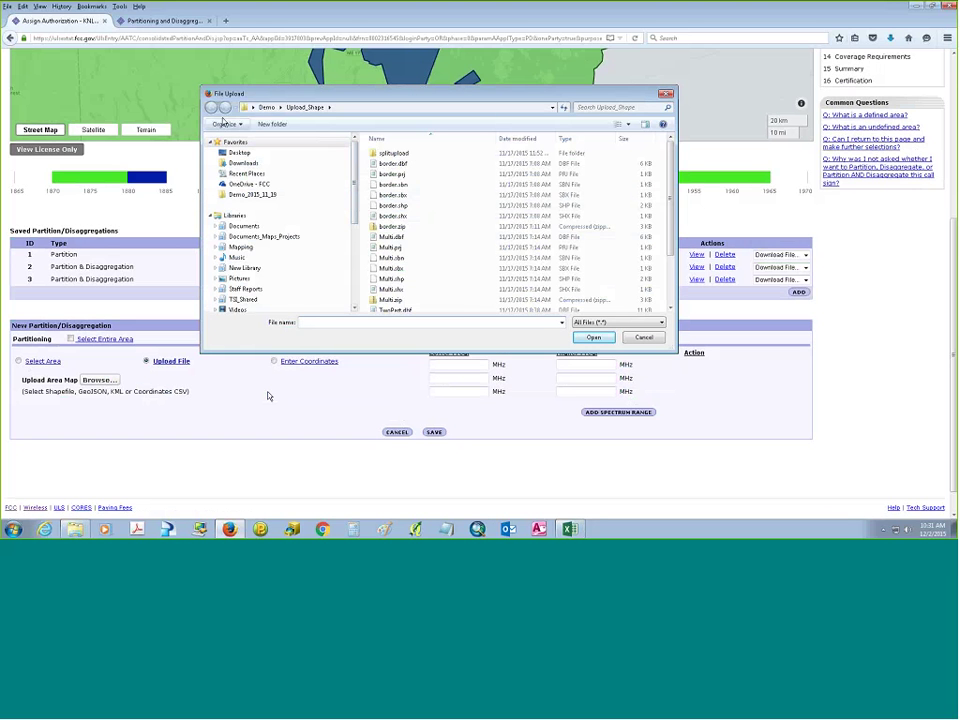
click(267, 107)
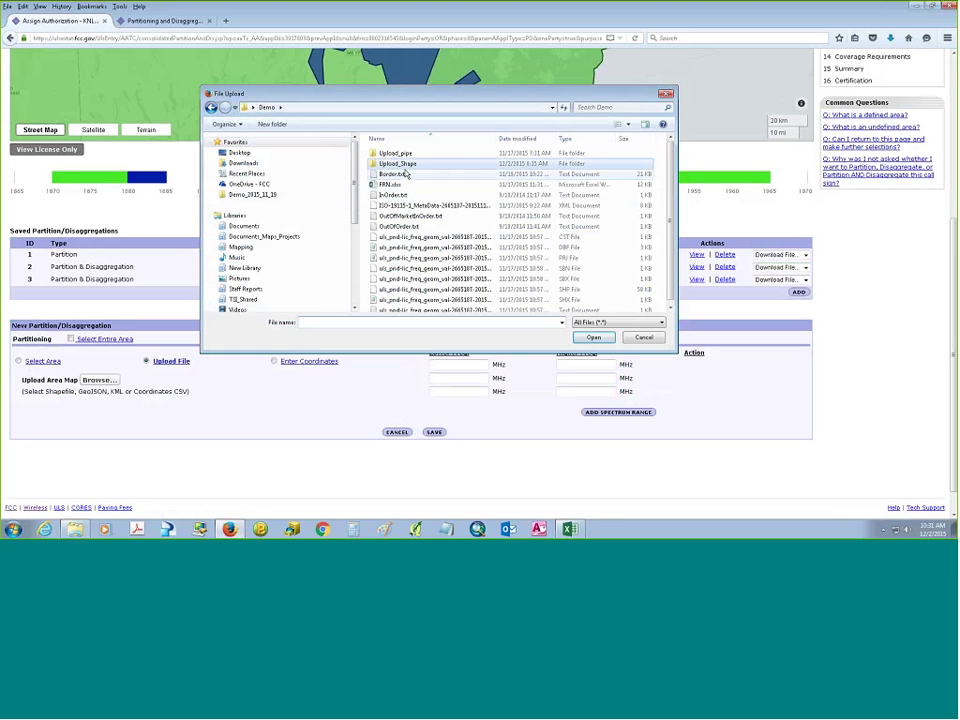
drag(671, 186, 671, 188)
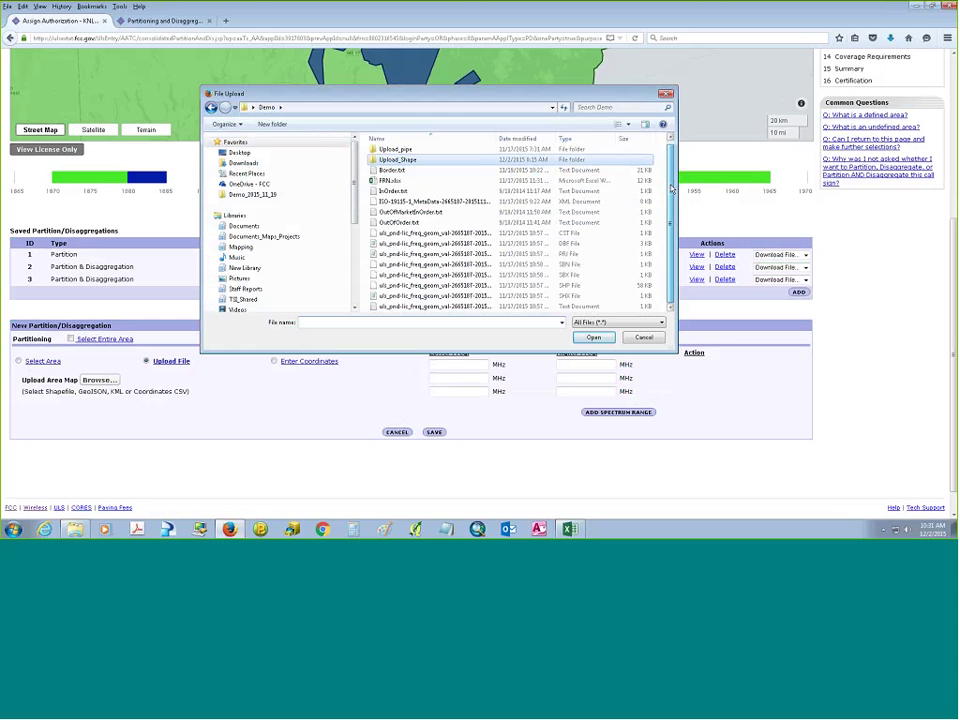
scroll(476, 163, up, 1)
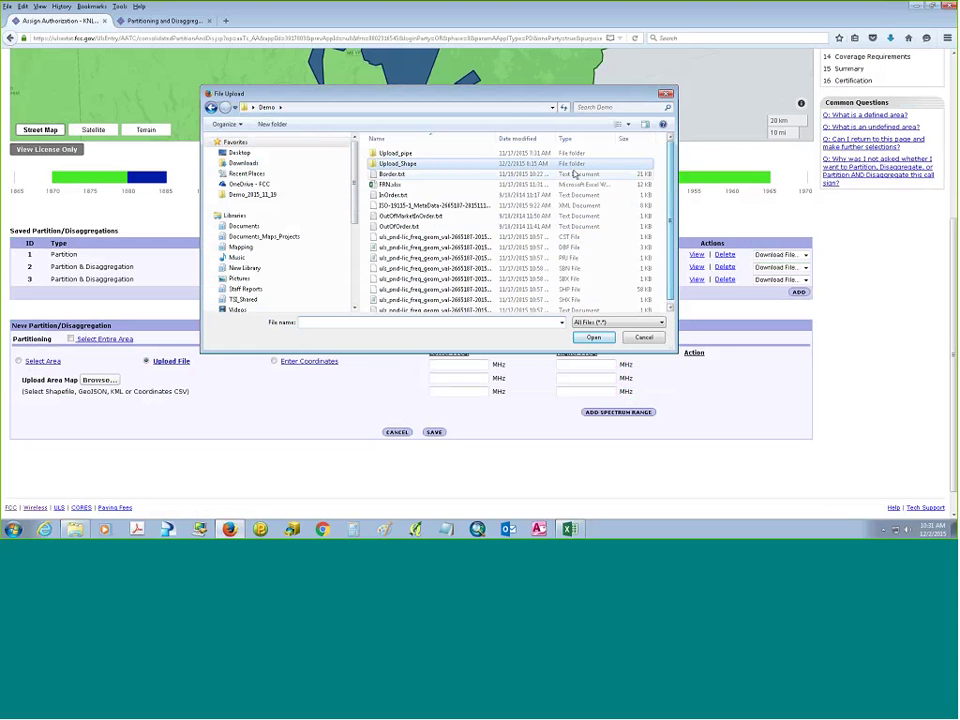
double_click(391, 164)
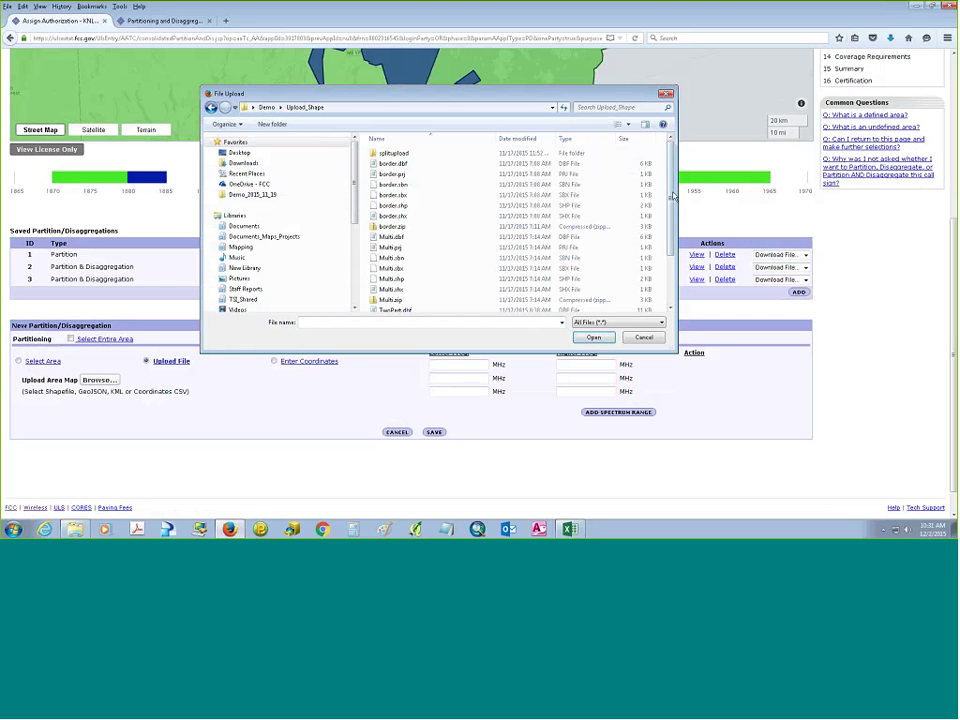
drag(672, 196, 669, 160)
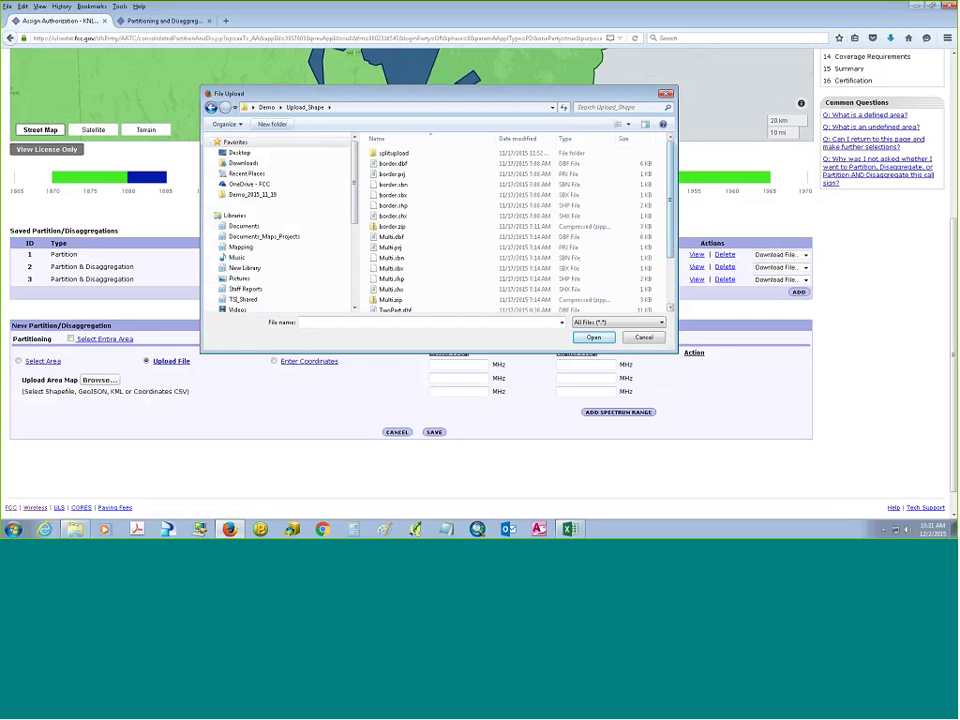
click(266, 107)
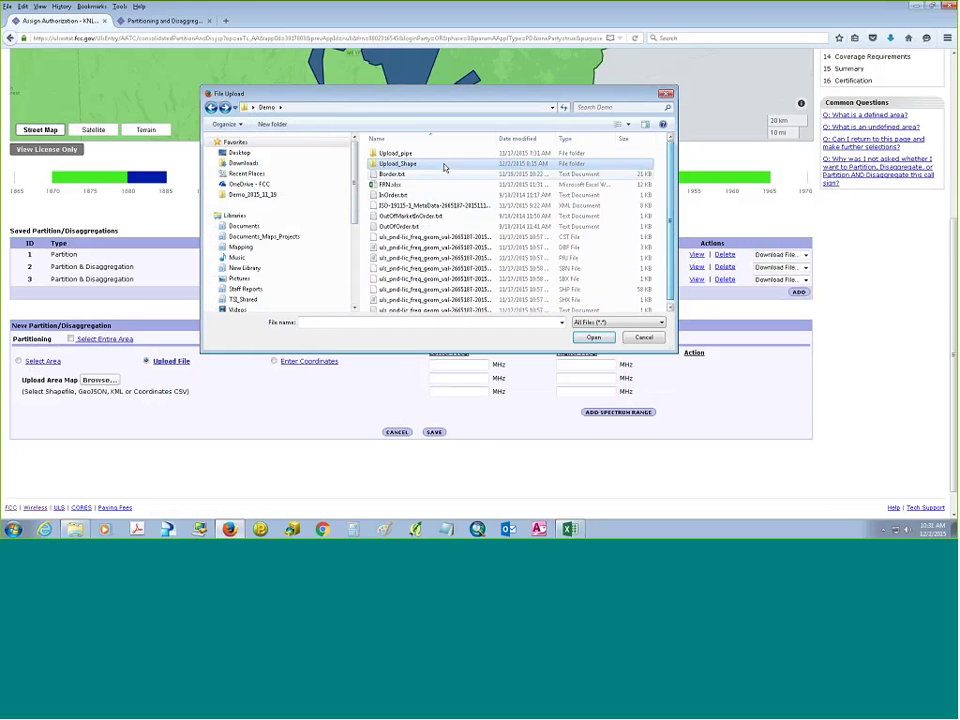
double_click(392, 153)
click(389, 155)
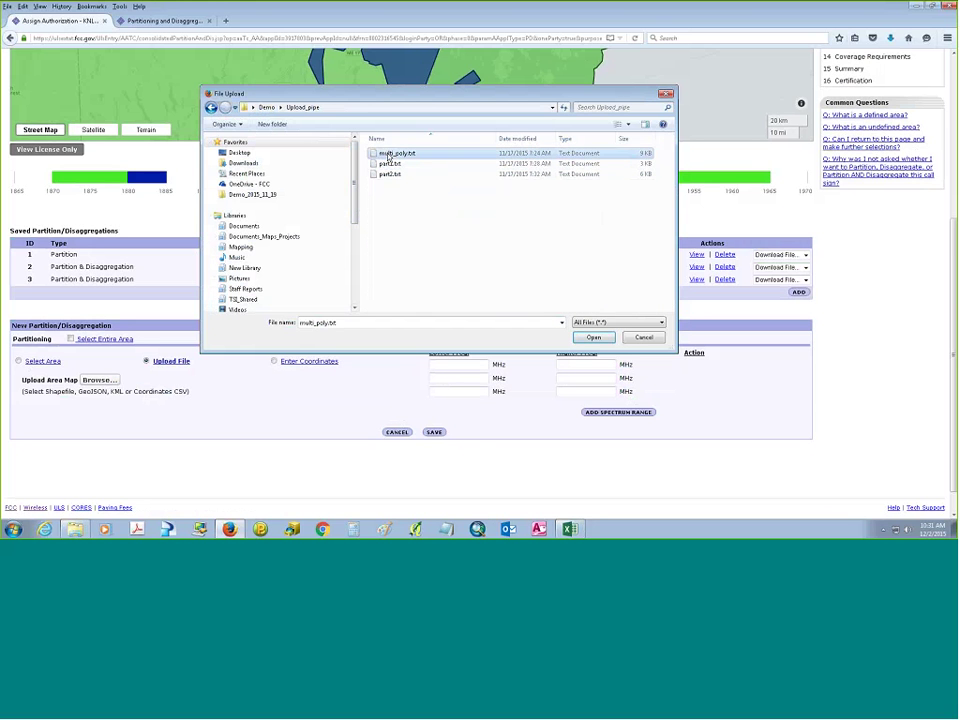
click(593, 337)
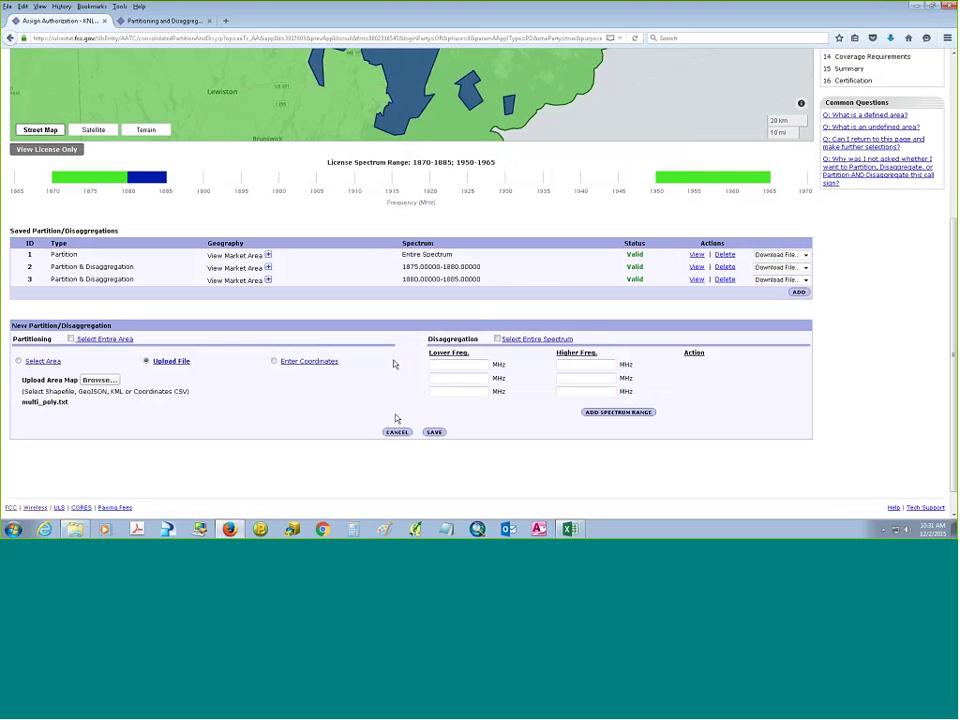
Try to save the multi_poly.txt partition with the entire spectrum and read the validation message.
click(497, 340)
click(434, 431)
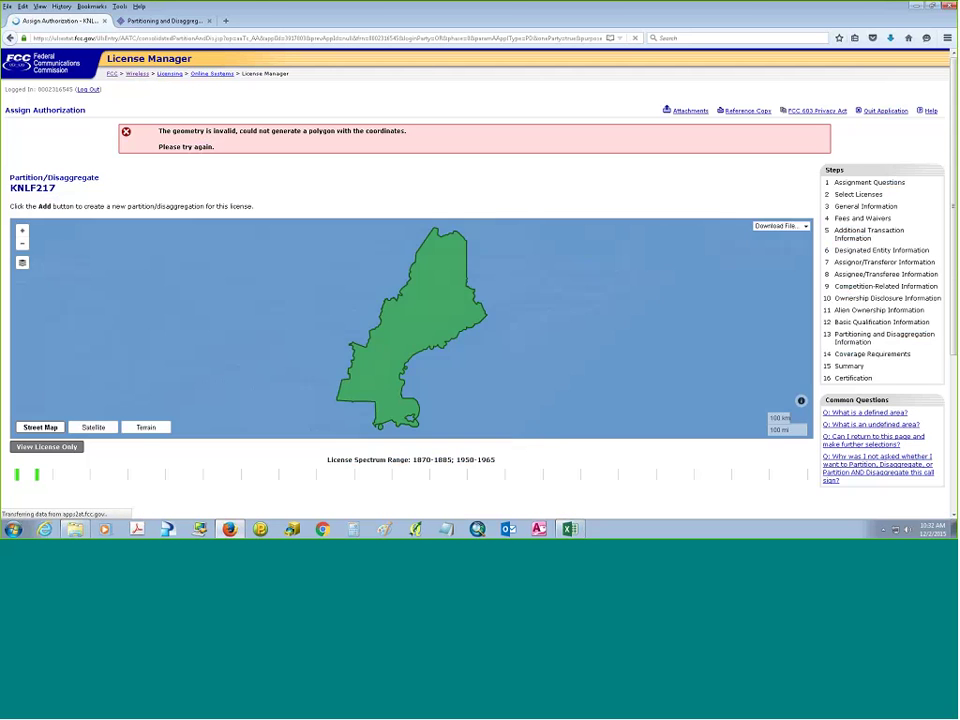
drag(159, 130, 207, 130)
scroll(699, 389, down, 3)
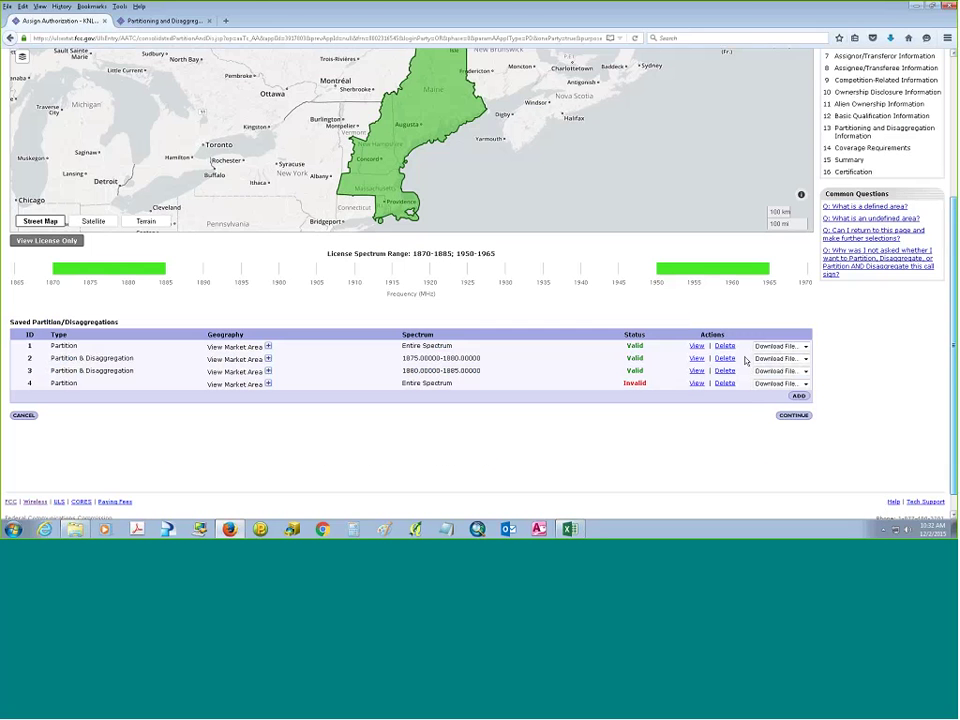
View the multi_poly.txt partition's polygon on the map and delete that entry.
click(697, 386)
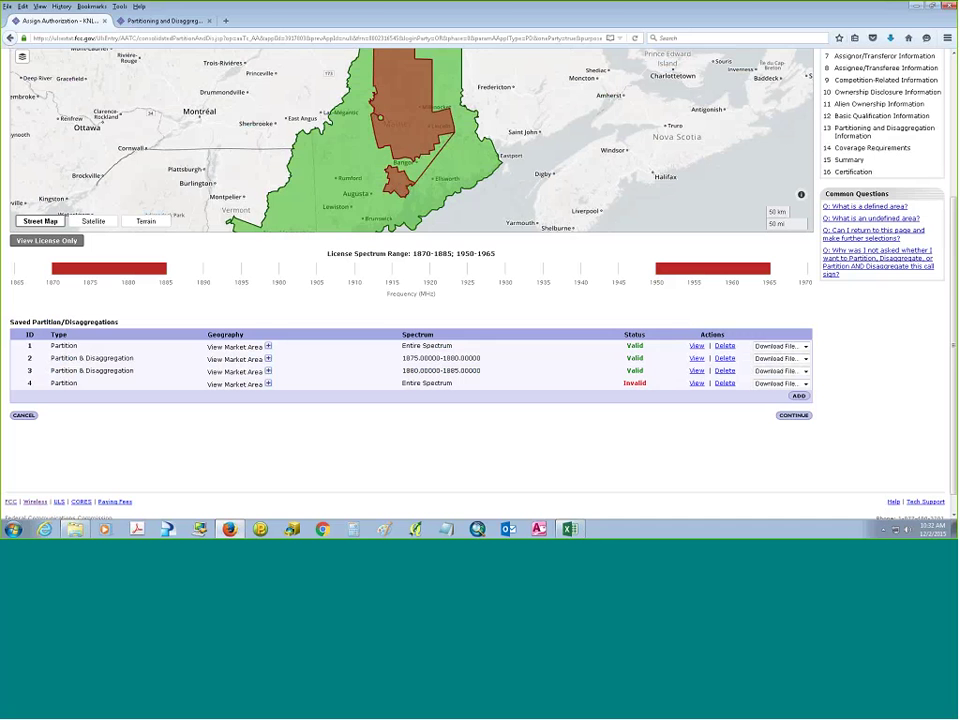
click(724, 384)
click(494, 238)
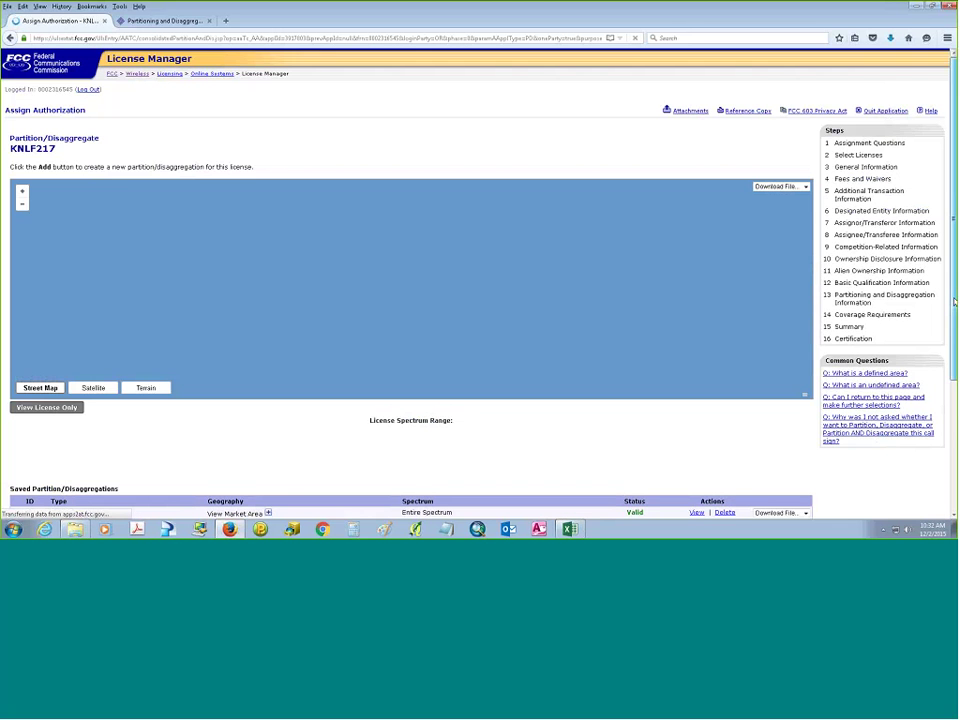
Add and save an entire-spectrum partition that uses TwoPart.zip from the Upload_Shape folder as its area map.
scroll(800, 330, down, 3)
click(799, 373)
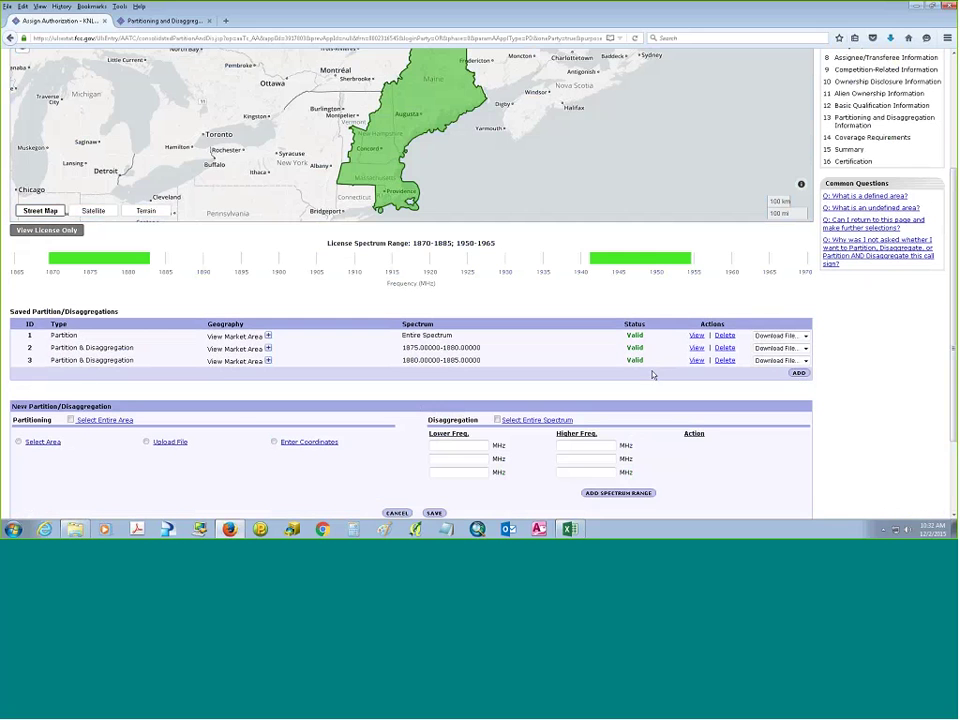
click(160, 441)
click(108, 460)
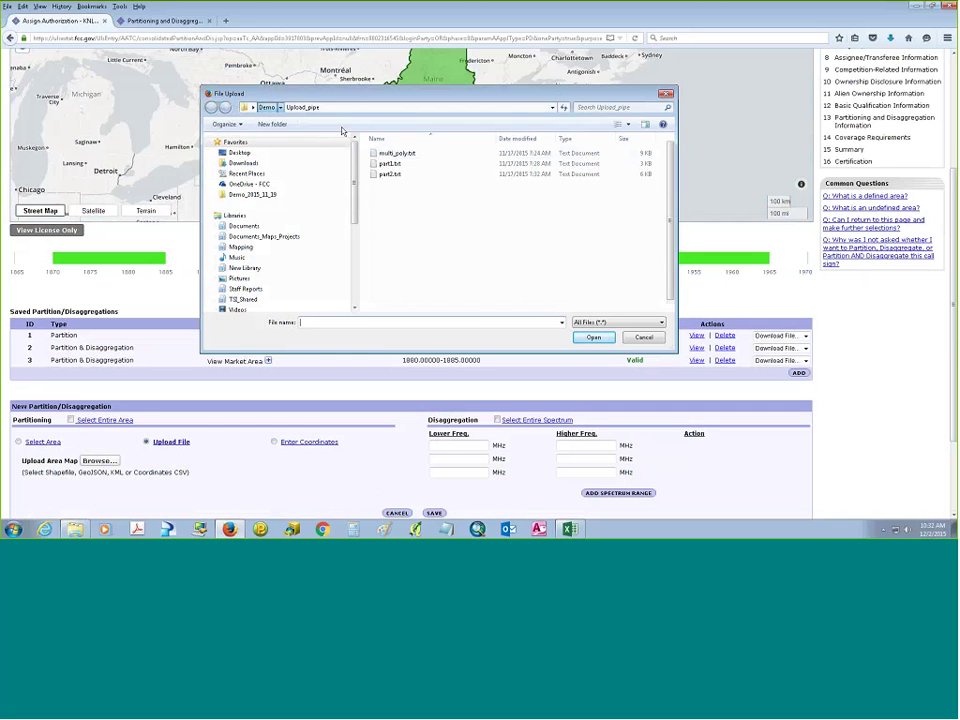
click(266, 107)
double_click(408, 165)
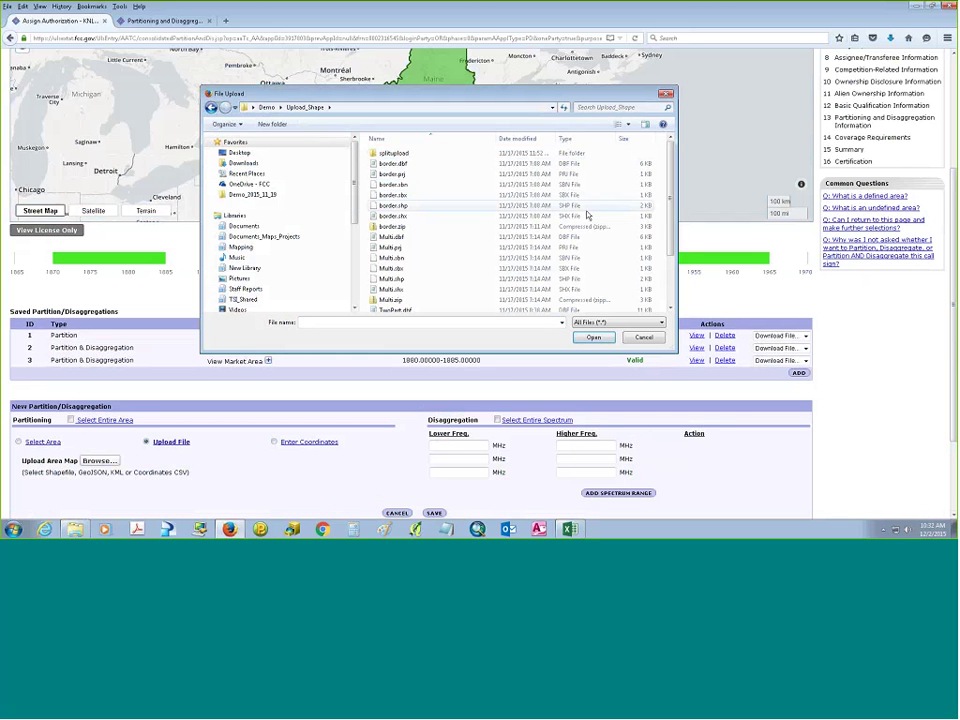
scroll(503, 162, down, 2)
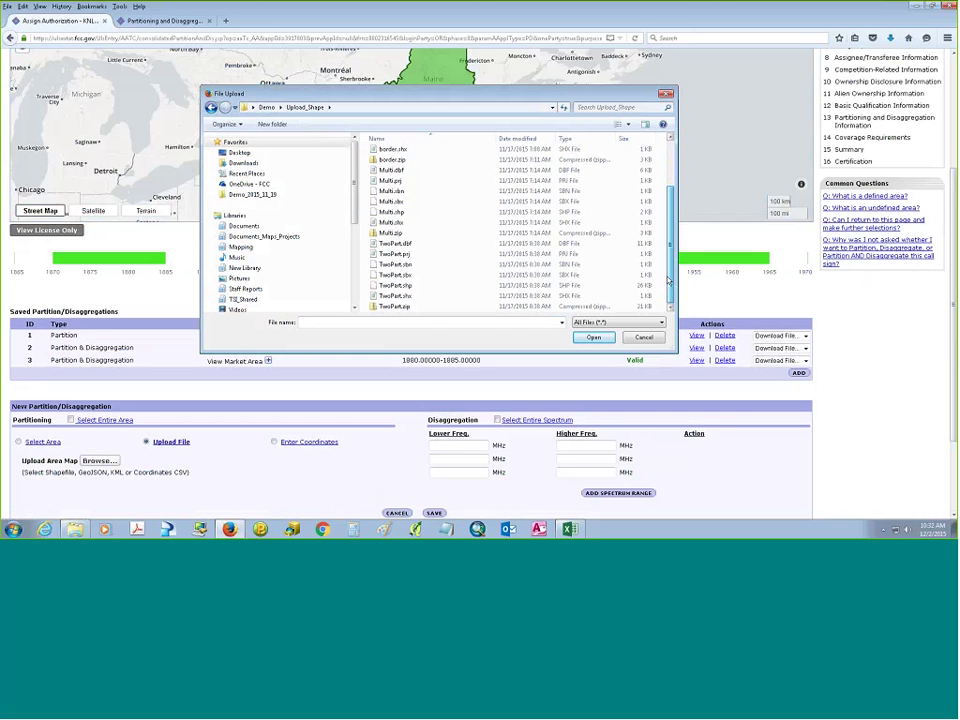
click(452, 306)
click(590, 337)
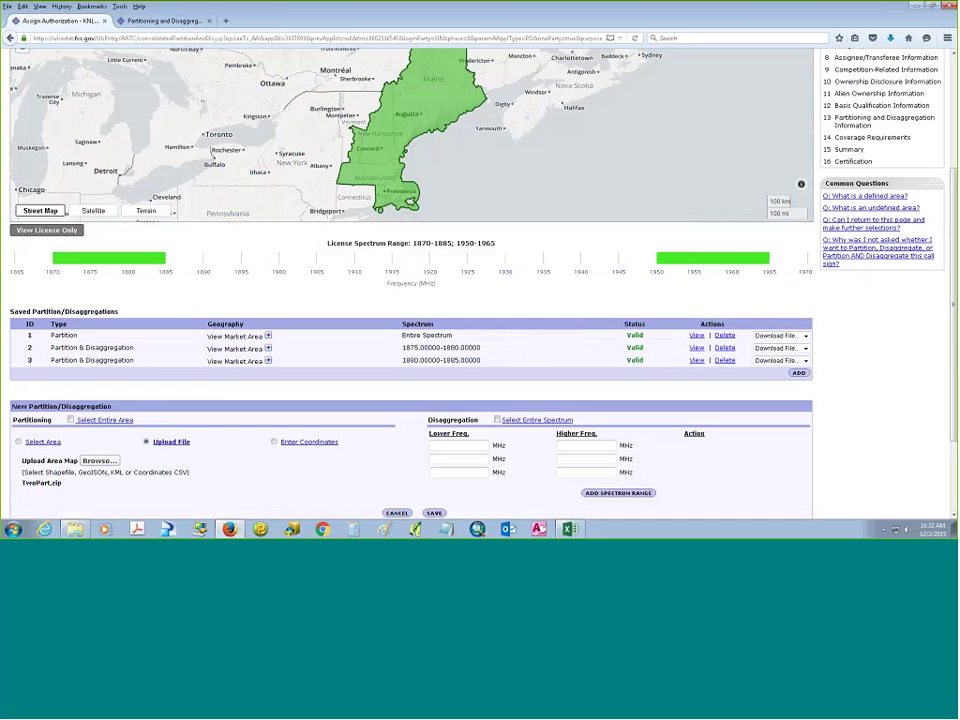
click(497, 420)
click(595, 497)
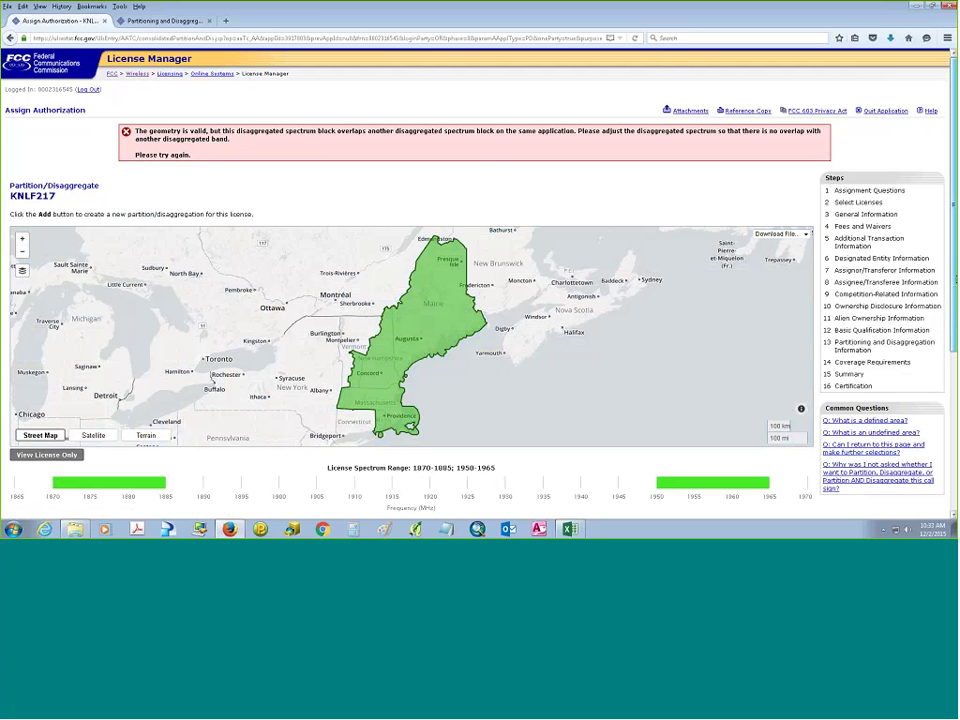
Check the TwoPart.zip partition's status and examine its separate areas on the map.
scroll(476, 176, down, 1)
scroll(700, 404, down, 3)
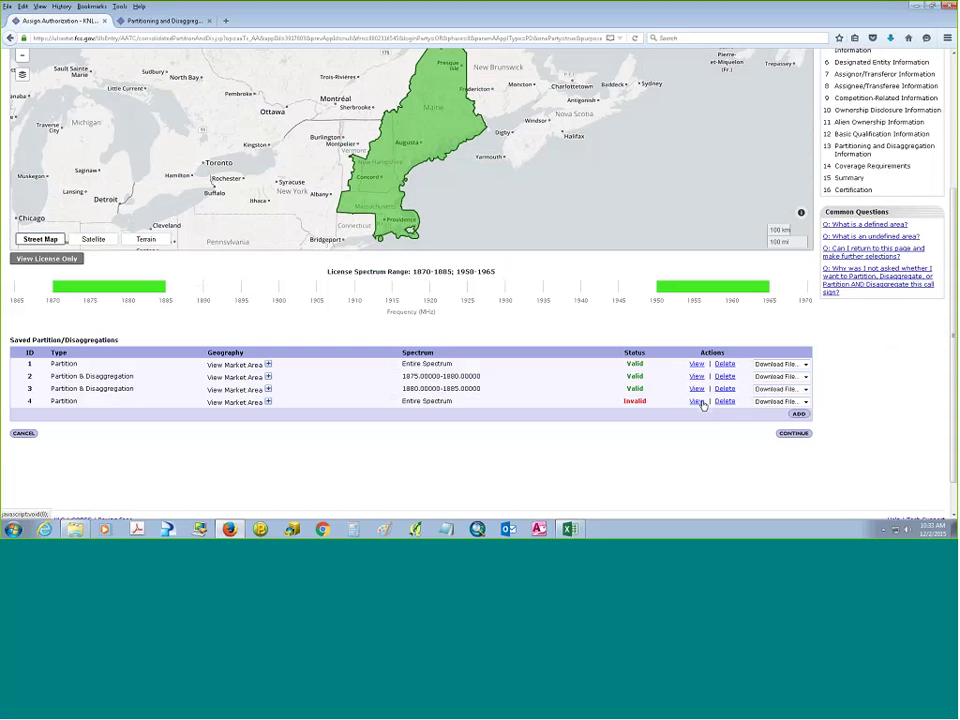
click(697, 401)
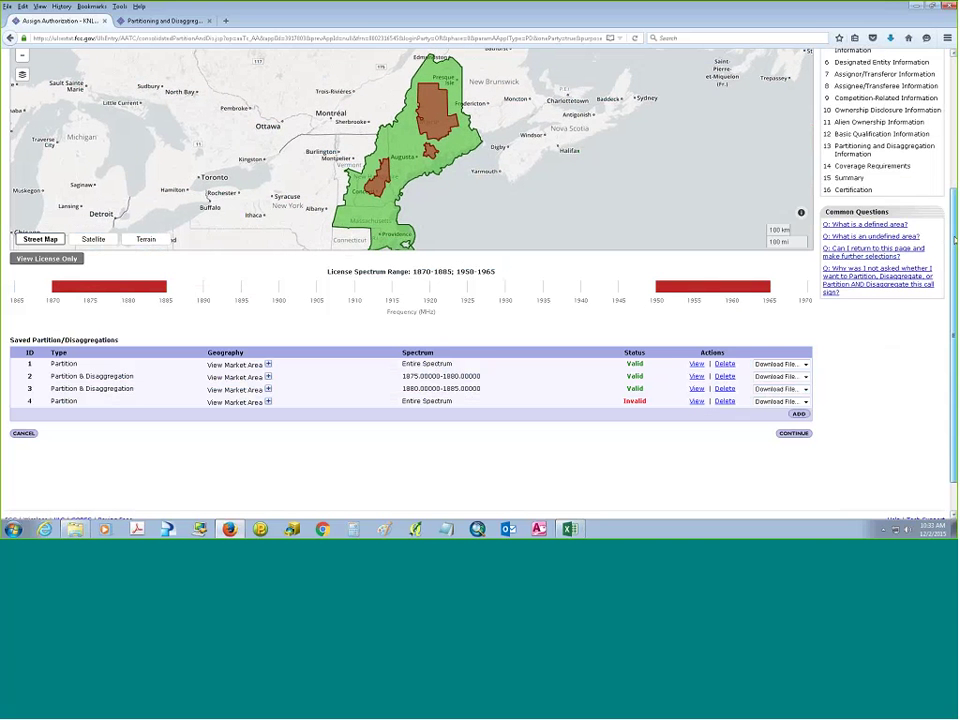
scroll(845, 166, up, 1)
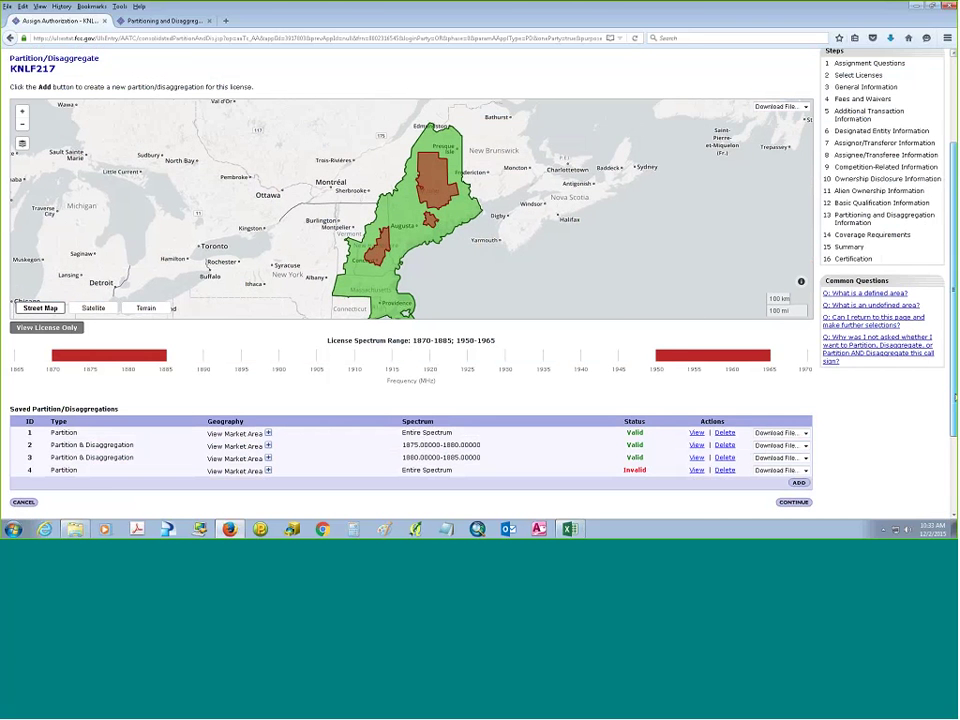
Delete the invalid entire-spectrum partition with ID 4 from the saved entries and confirm the deletion.
scroll(728, 367, down, 2)
click(726, 362)
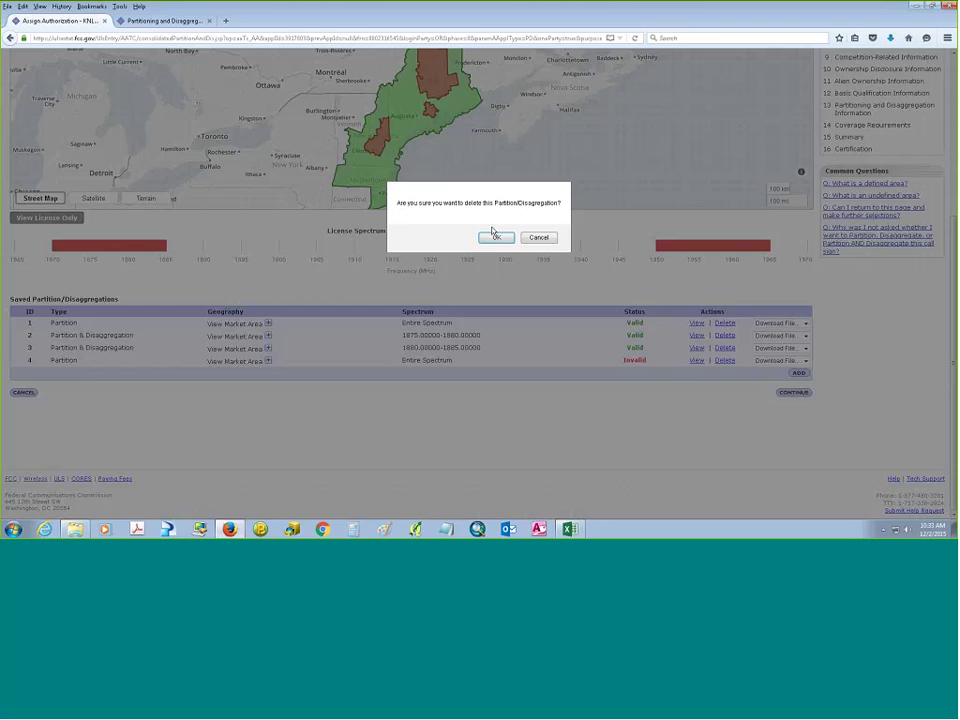
click(491, 238)
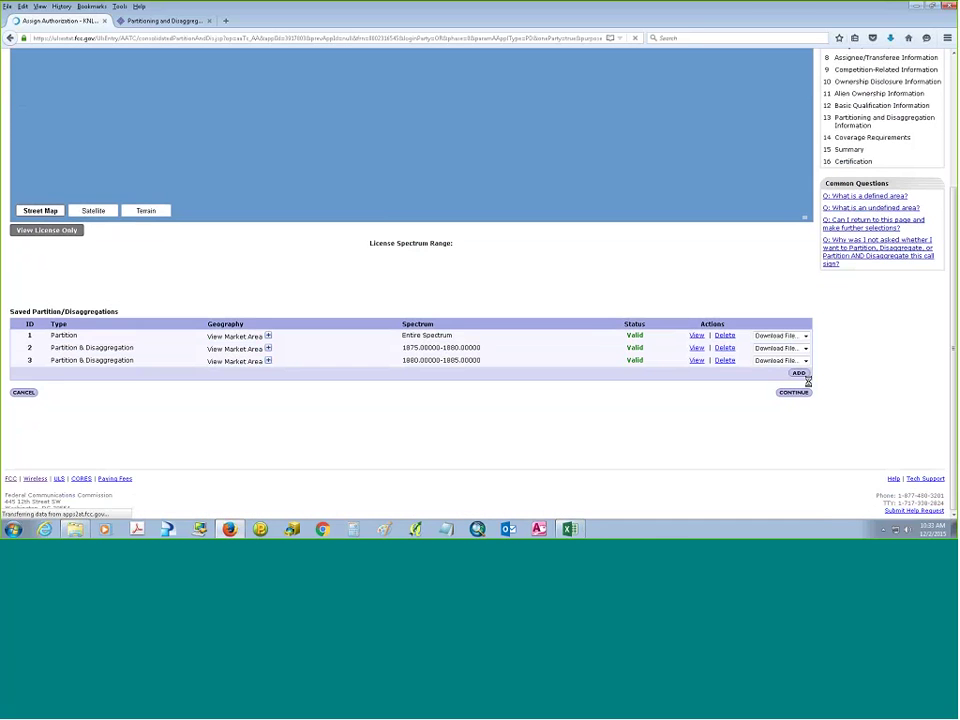
Start a new partition/disaggregation entry, show its coordinate-entry fields, and select file upload as the partitioning method.
click(799, 373)
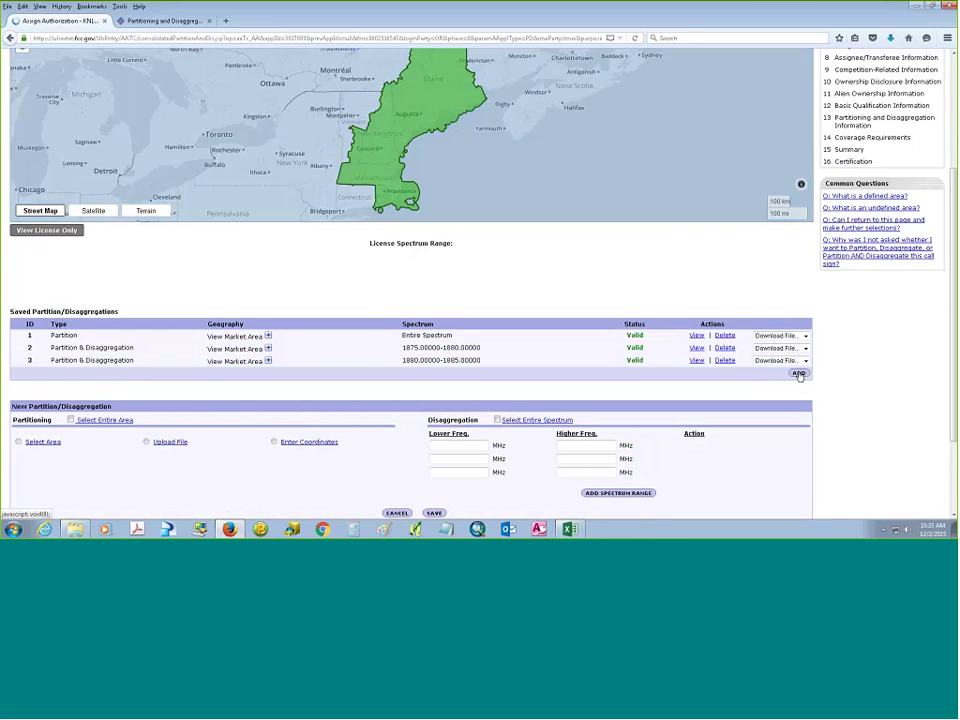
scroll(272, 352, down, 2)
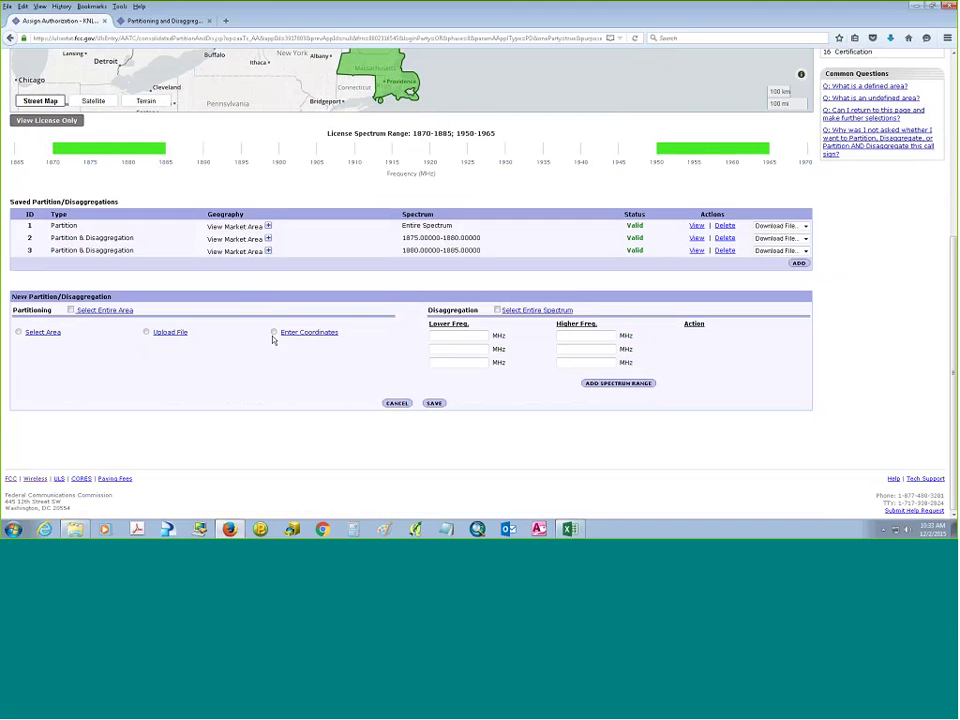
click(274, 334)
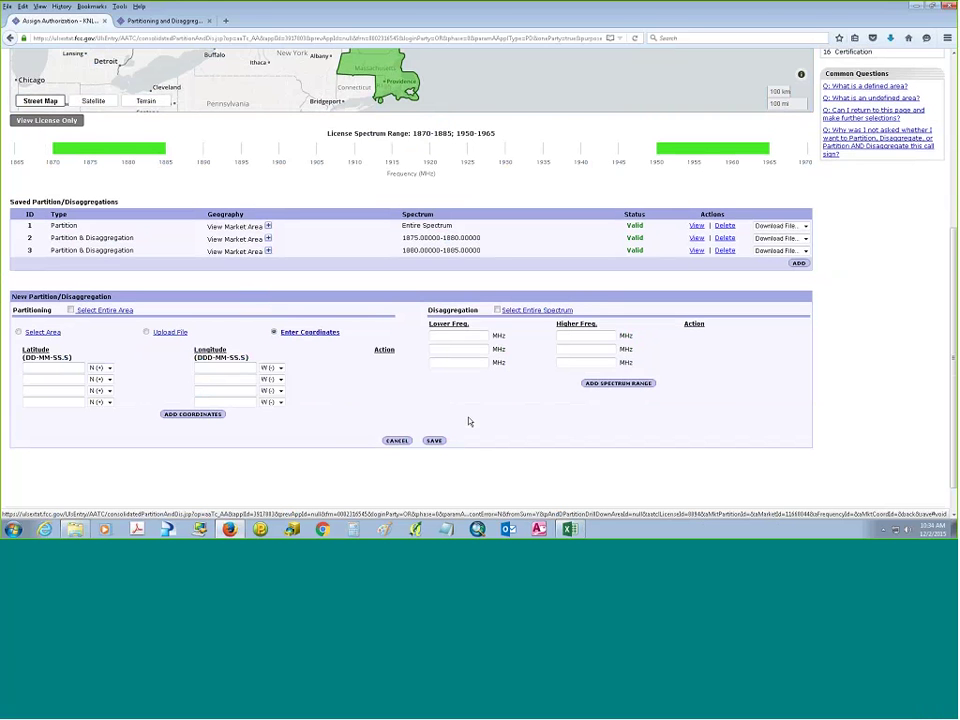
click(147, 332)
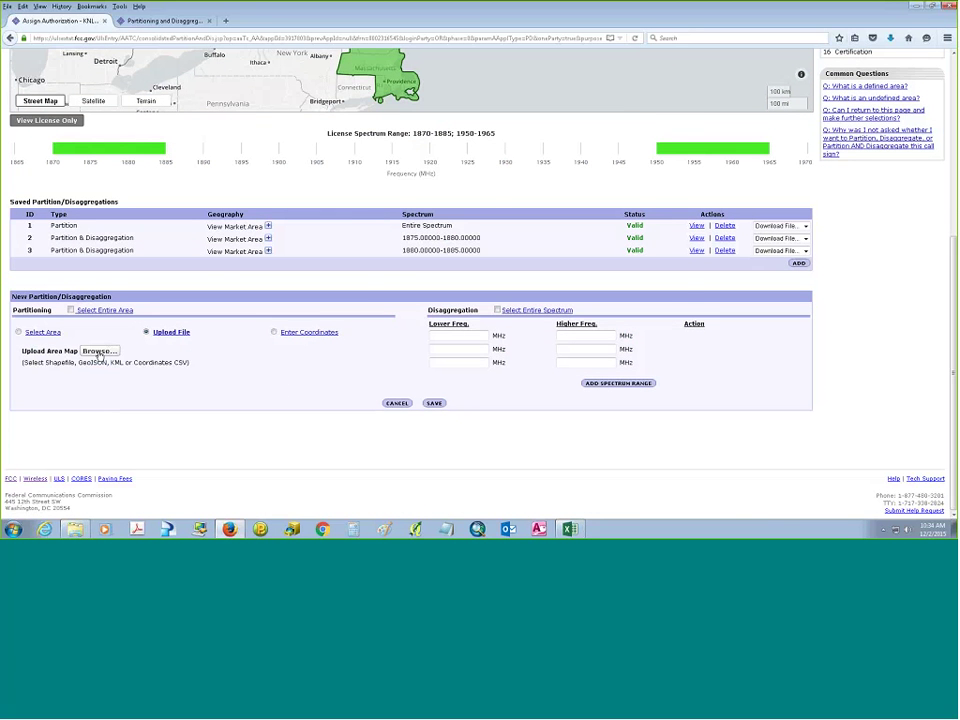
click(98, 351)
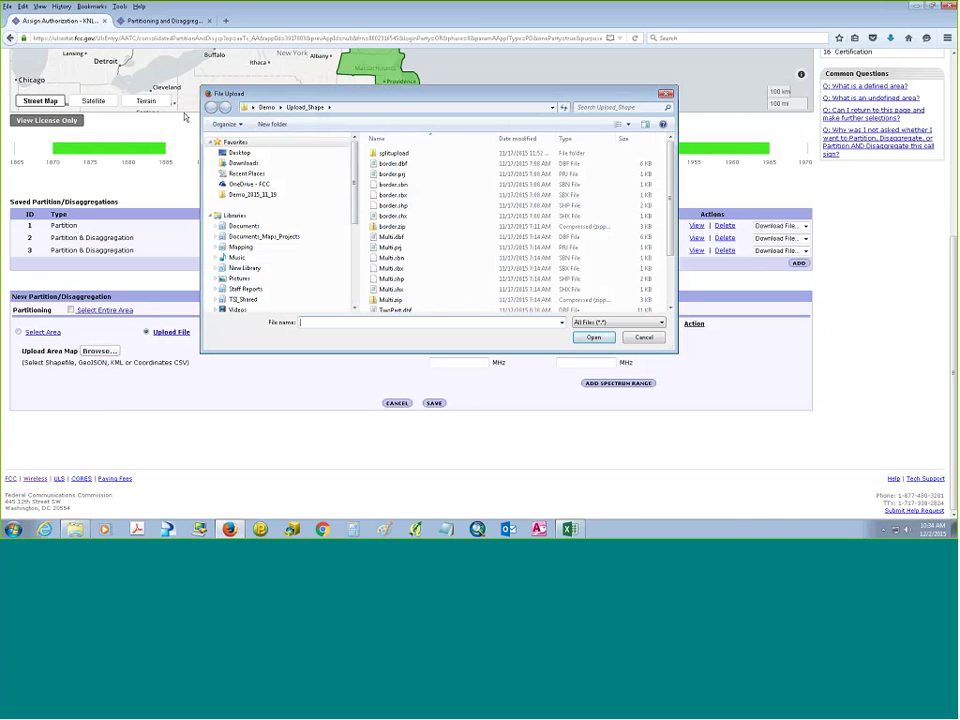
click(213, 108)
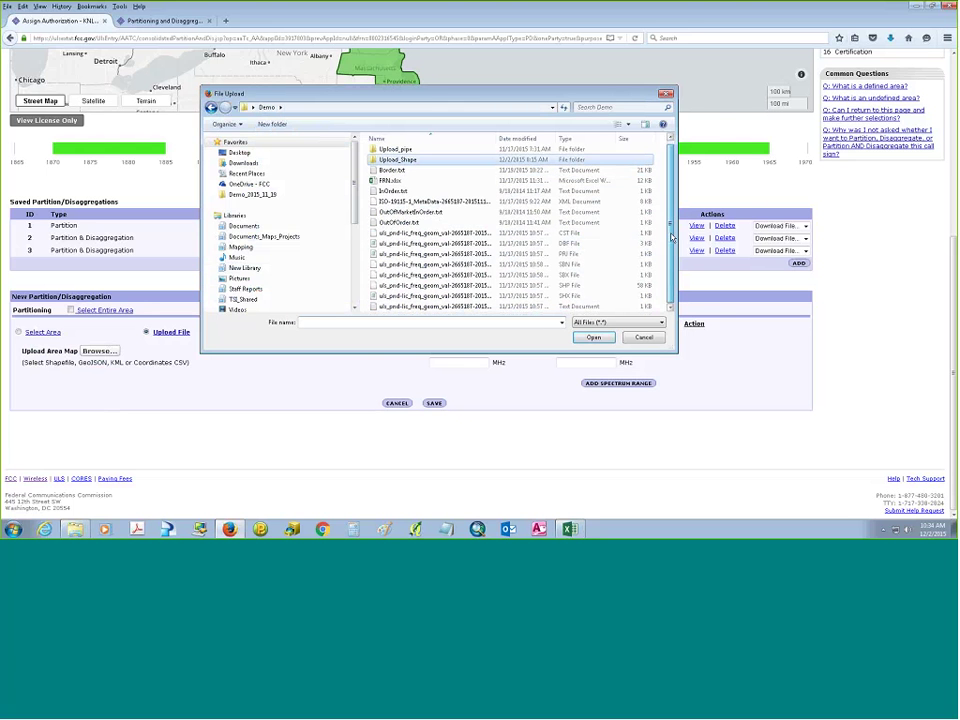
click(666, 95)
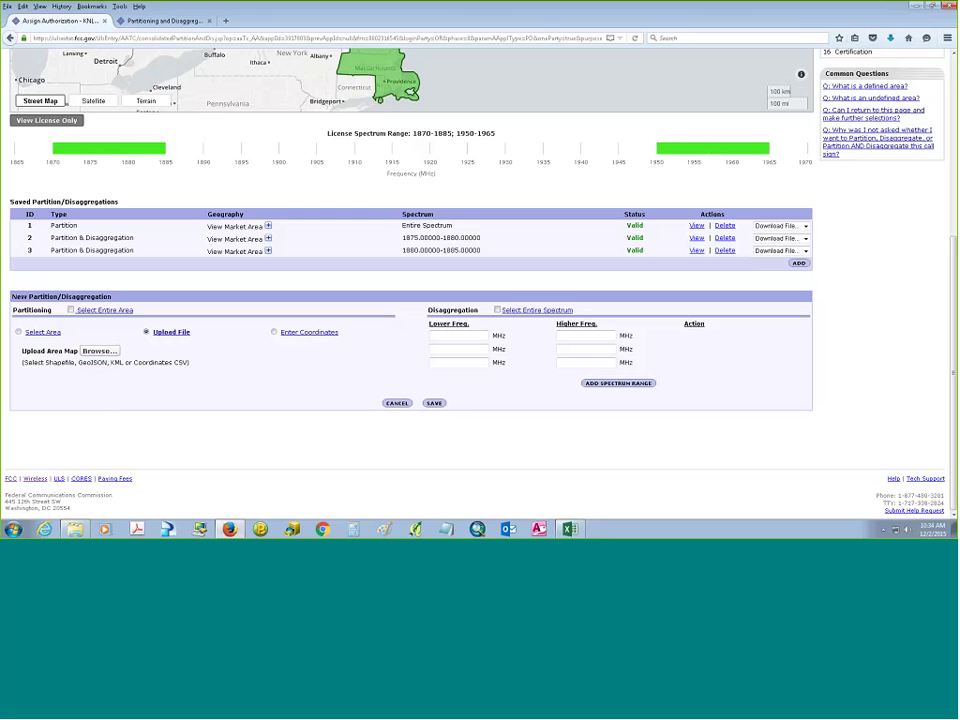
key(alt+Tab)
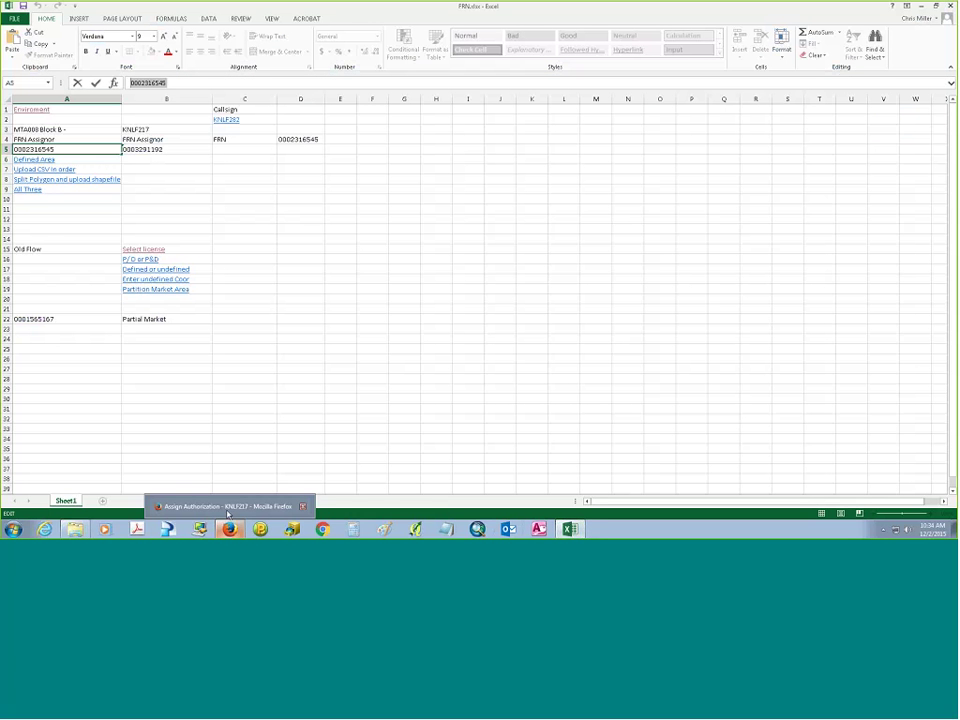
click(228, 512)
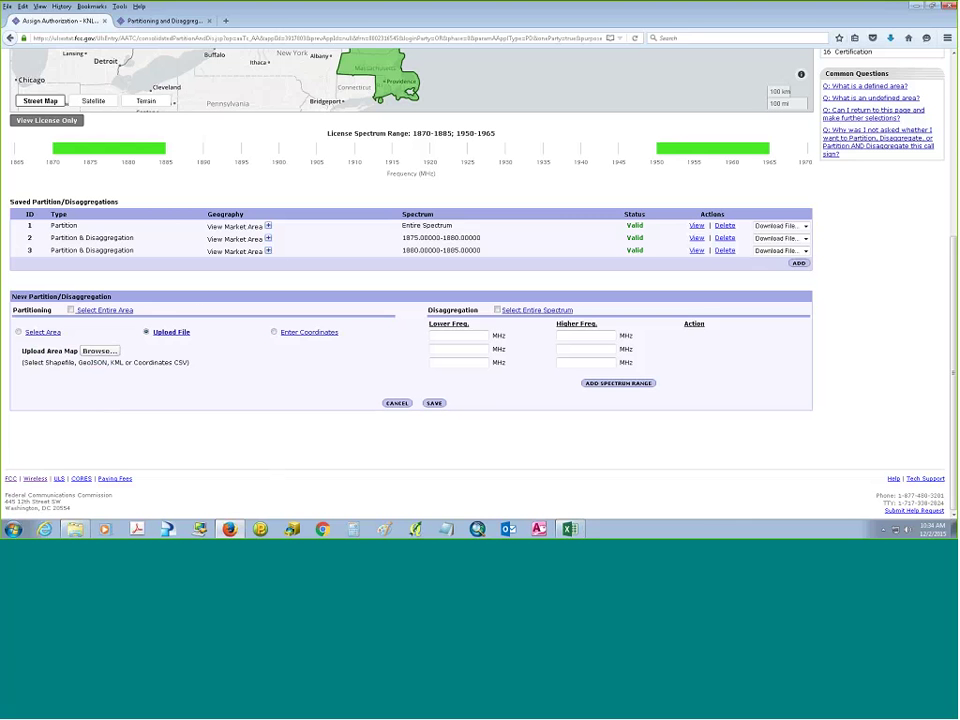
Review the old-flow Disaggregate Spectrum and Partition and Disaggregation Summary pages, and return to the KNLF217 Assign Authorization page.
click(161, 19)
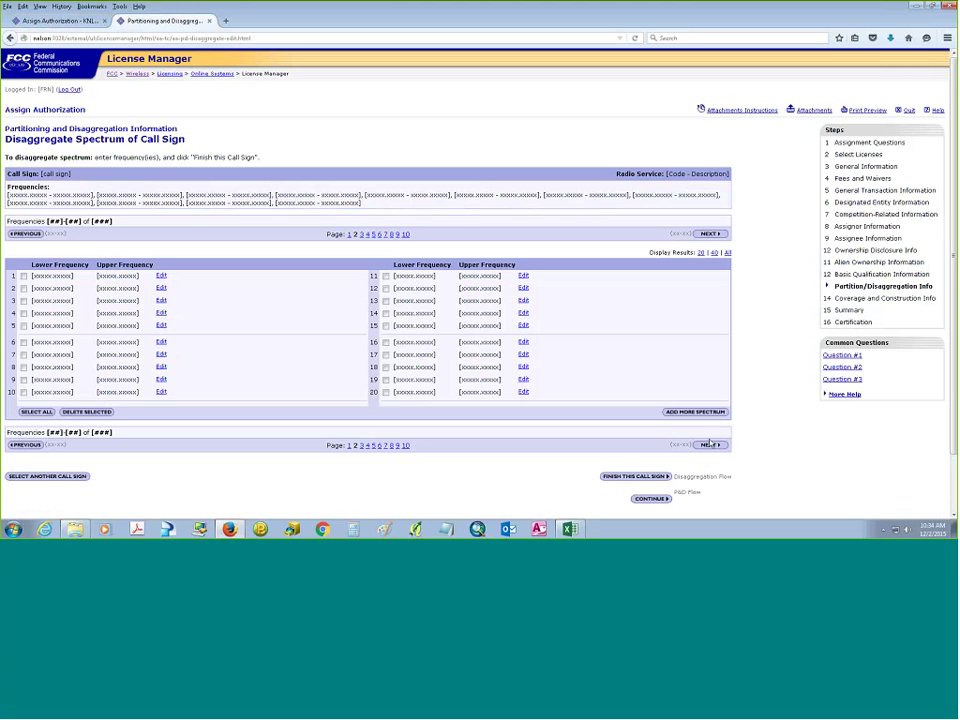
click(638, 476)
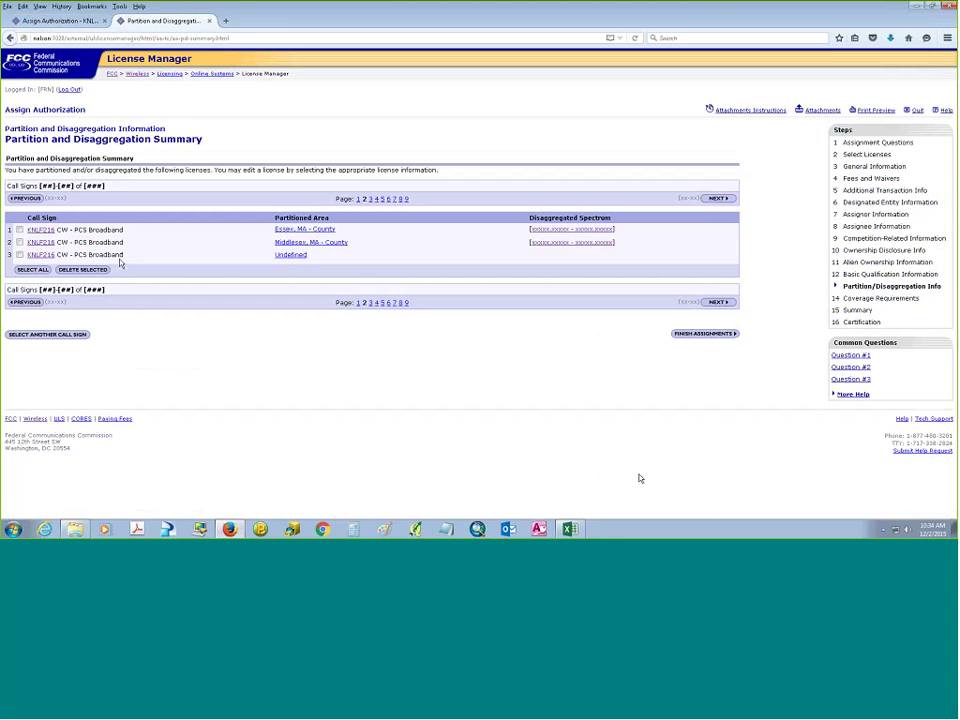
click(41, 243)
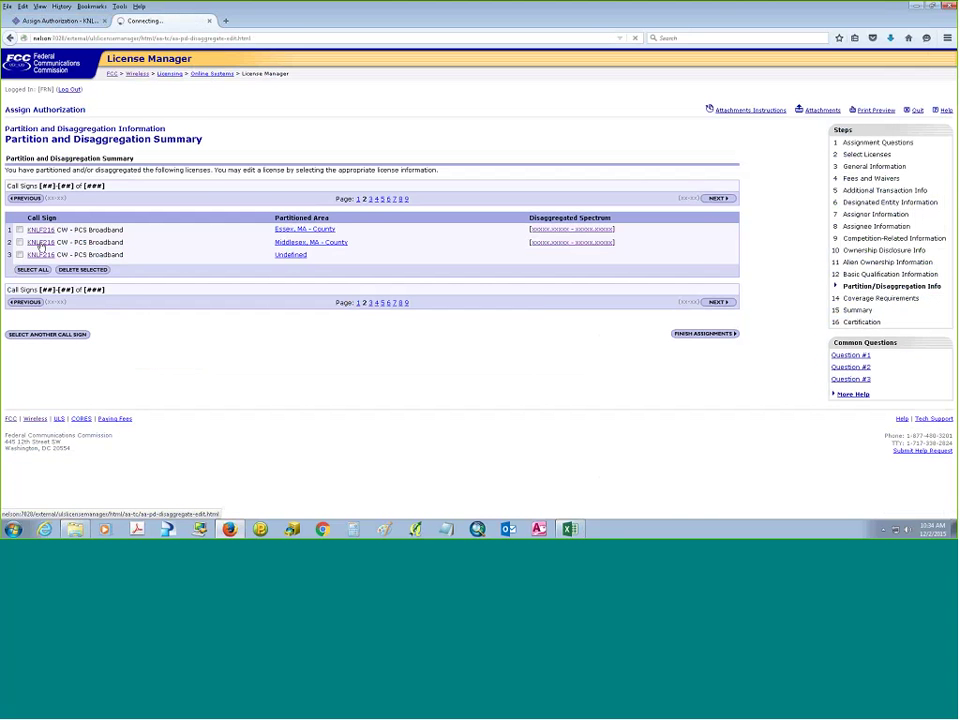
click(62, 21)
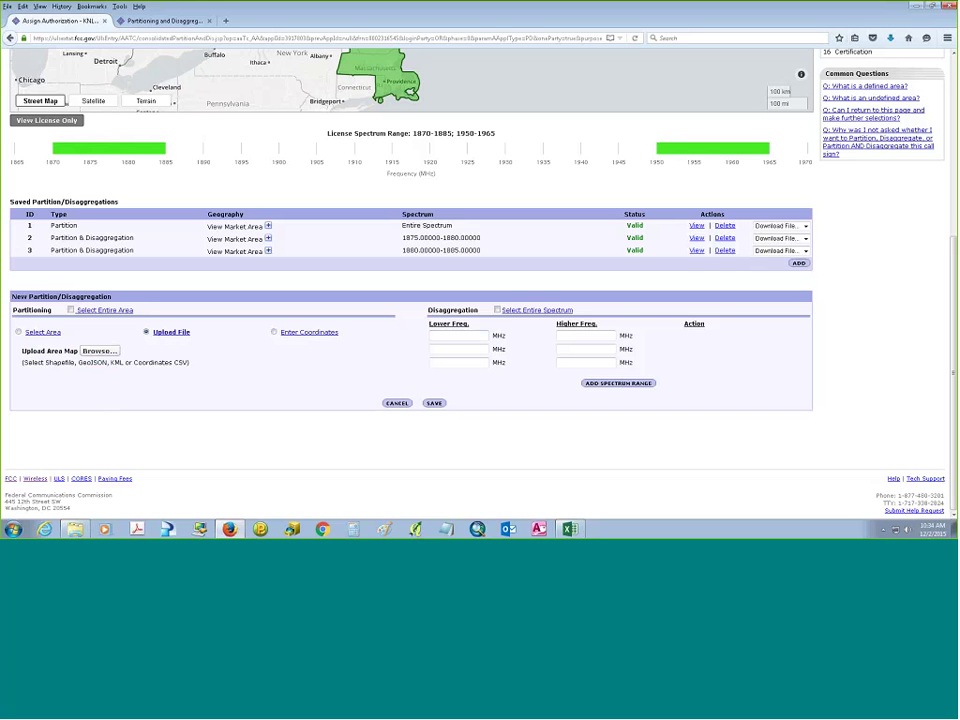
Switch to the FRN.xlsx workbook in Excel, open the All Three example application, and view the map of its first KNLF217 license entry.
key(alt+Tab)
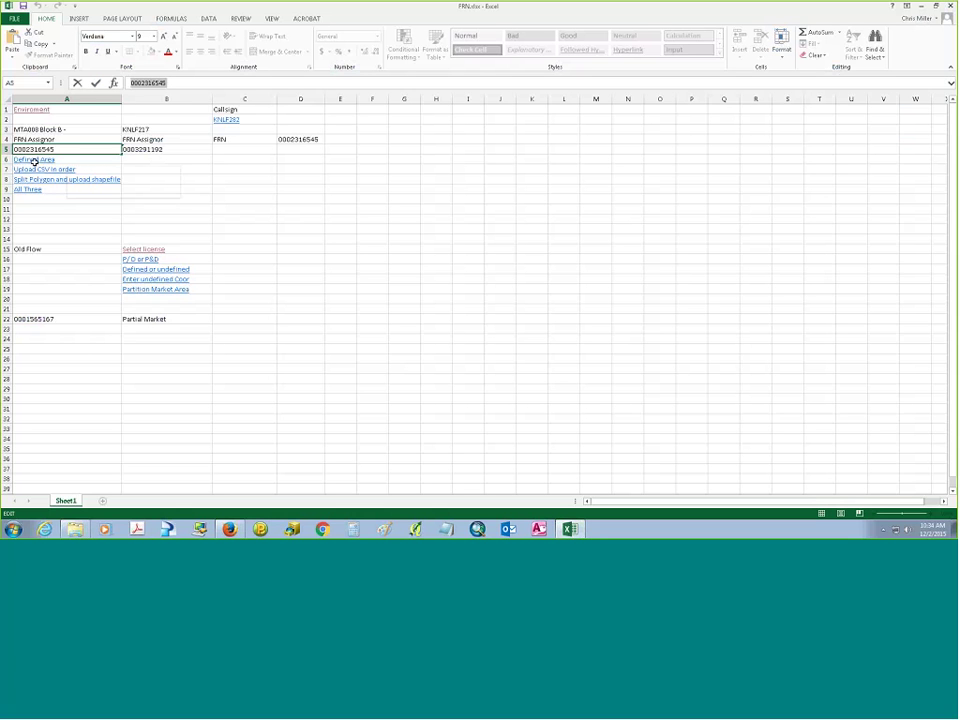
click(29, 188)
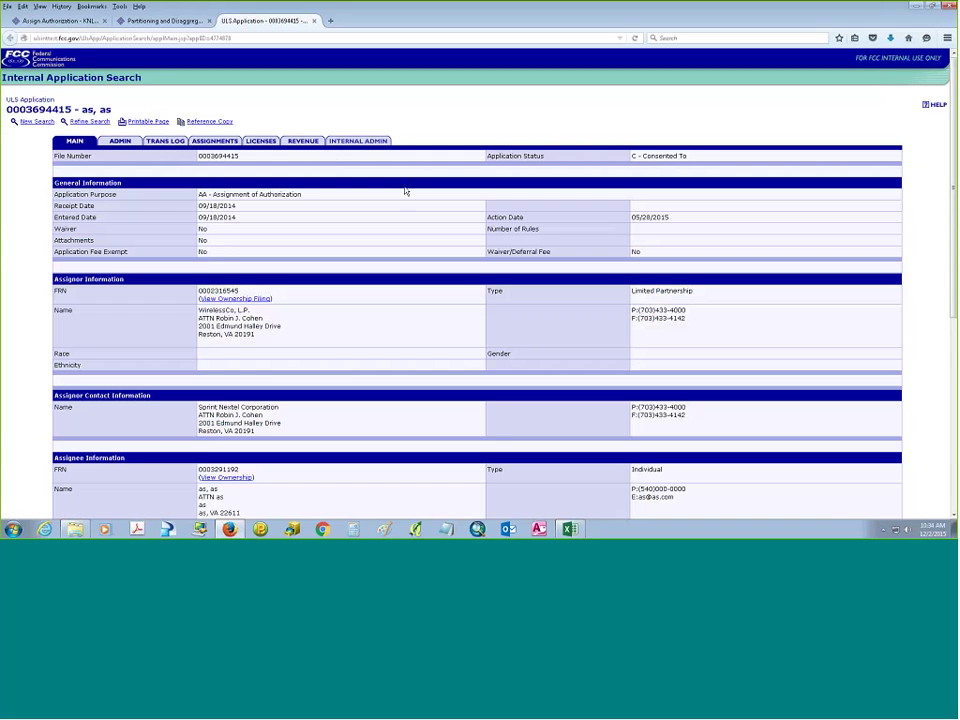
click(263, 141)
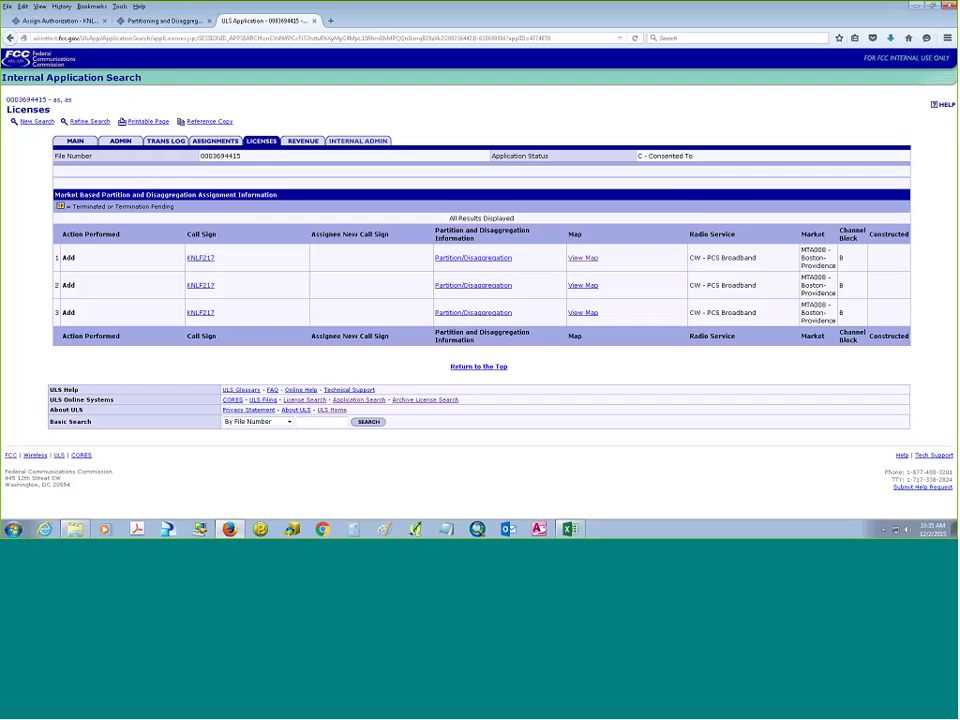
click(589, 259)
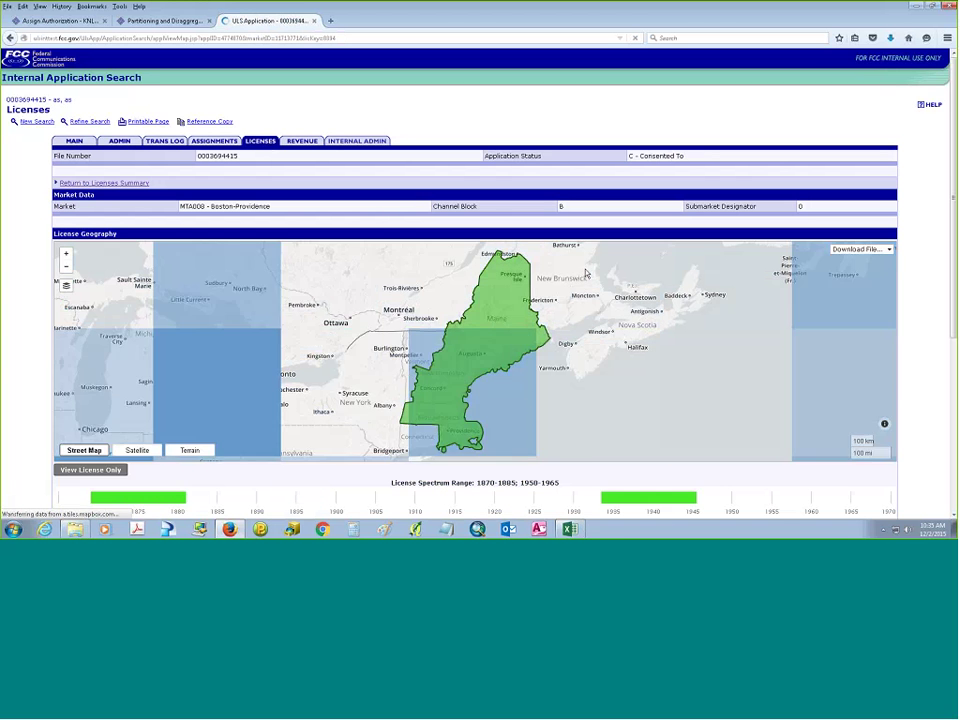
Expand the market area details of entries 1 and 2 in the Partition and Disaggregation Information table and read their counties and populations.
drag(952, 262, 950, 362)
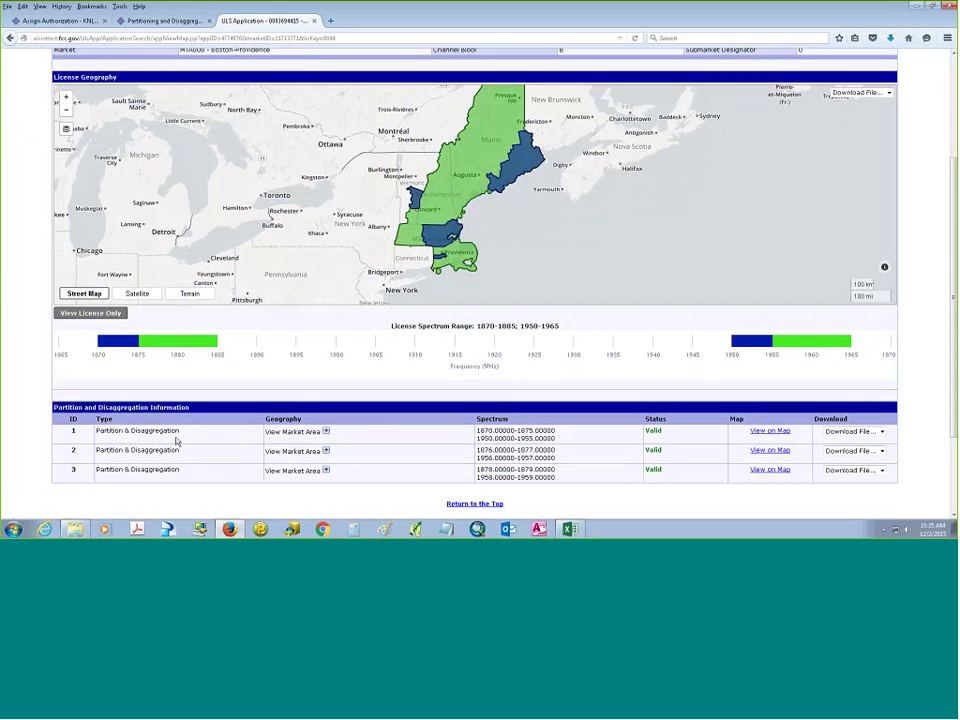
click(326, 432)
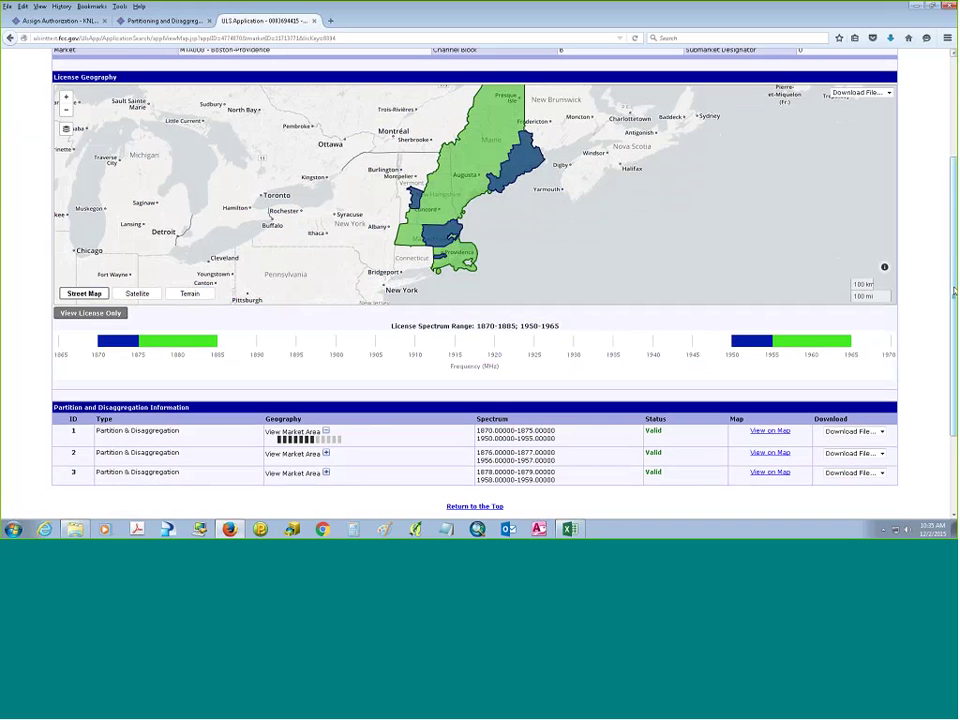
scroll(953, 296, down, 4)
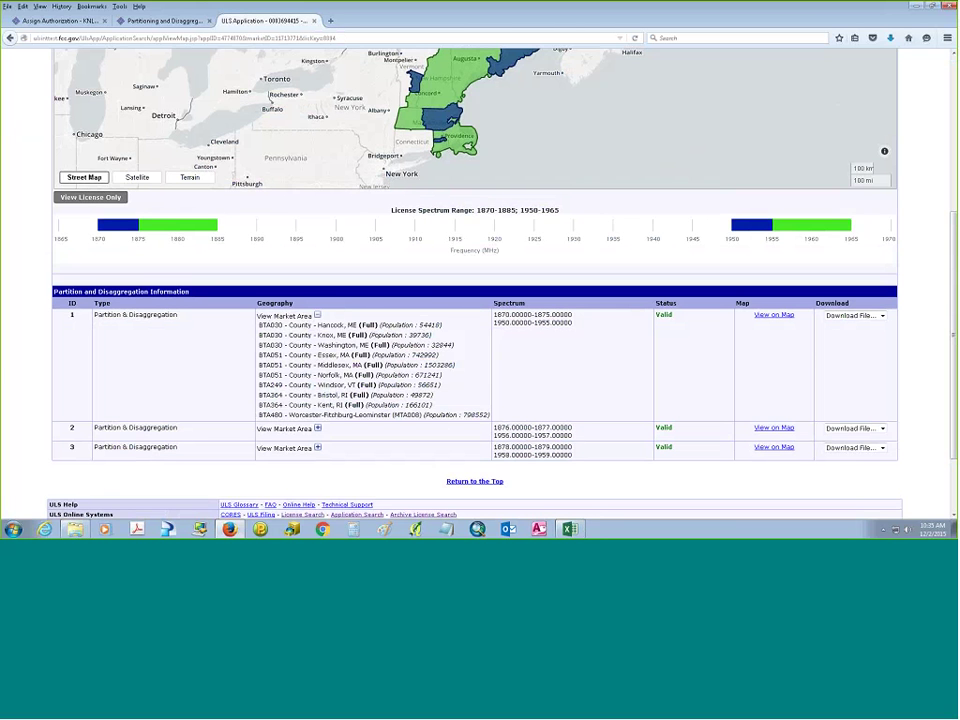
click(318, 430)
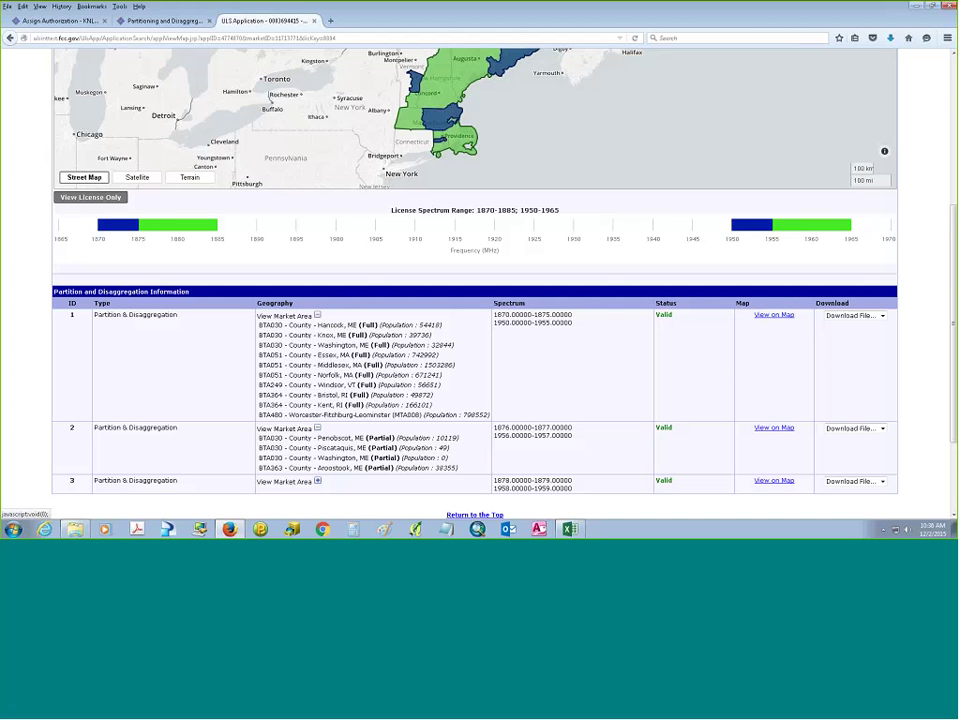
View entry 2 on the license map, turn on the county boundaries, and examine which counties its polygon crosses.
click(786, 430)
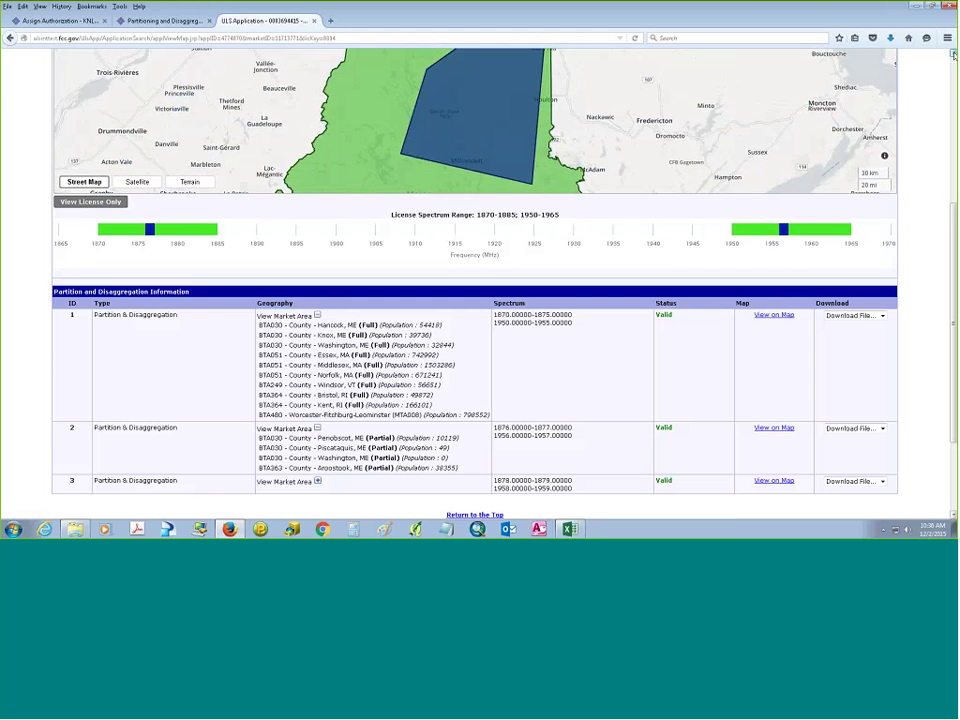
scroll(953, 57, up, 3)
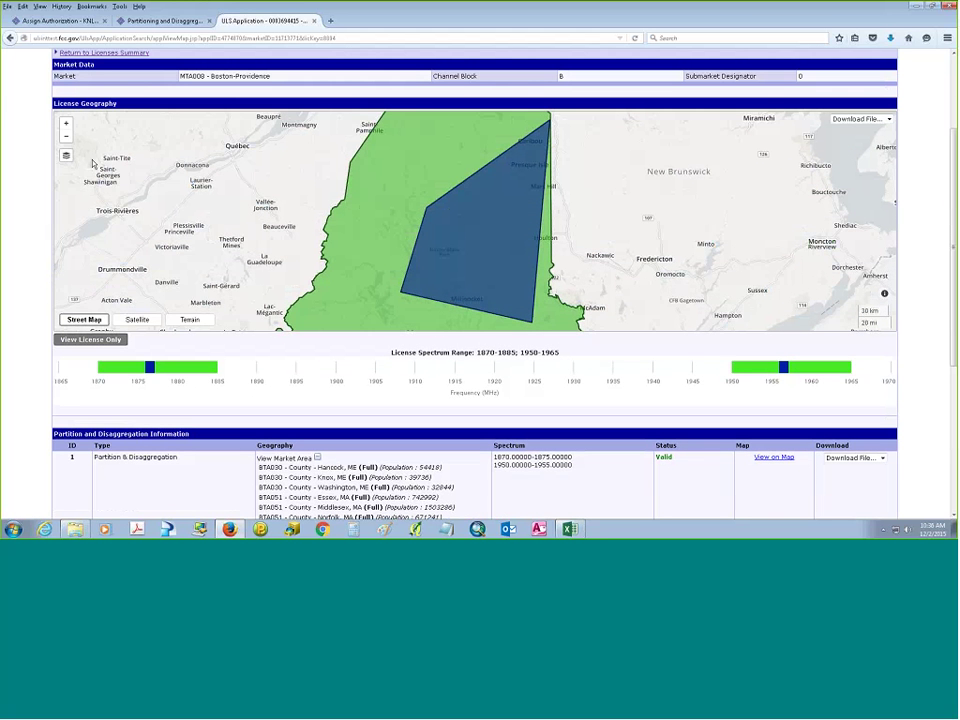
click(69, 165)
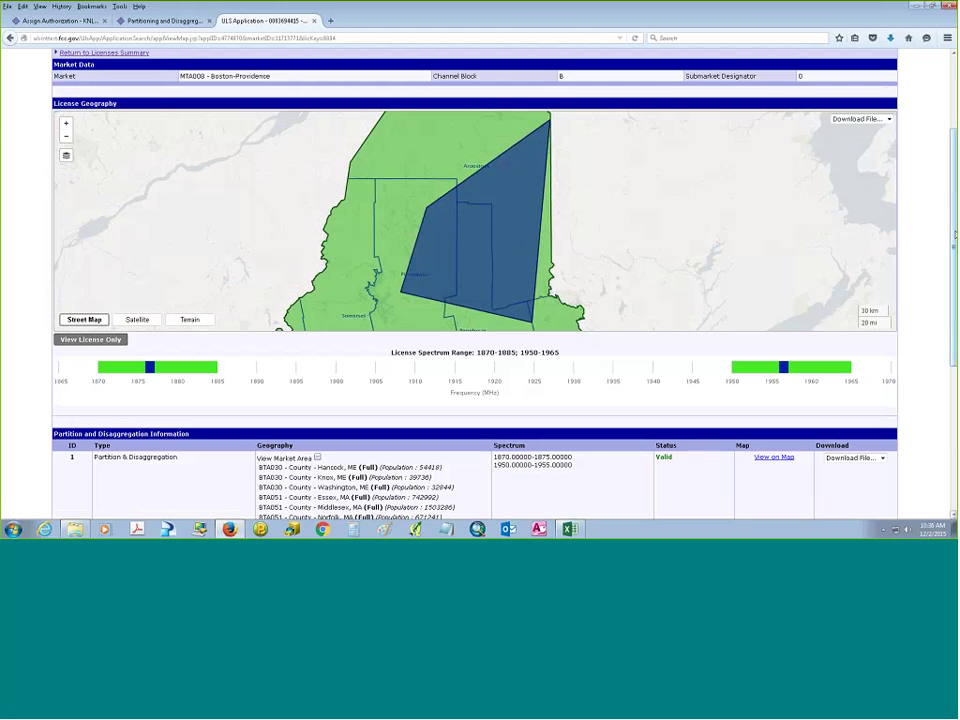
drag(697, 219, 685, 150)
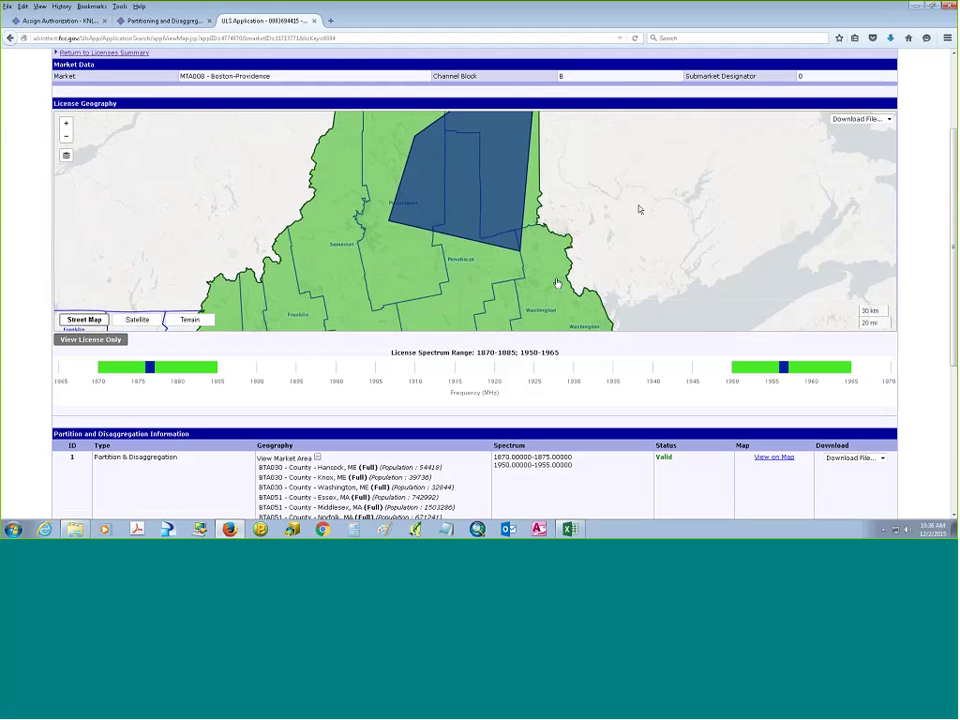
drag(522, 242, 537, 284)
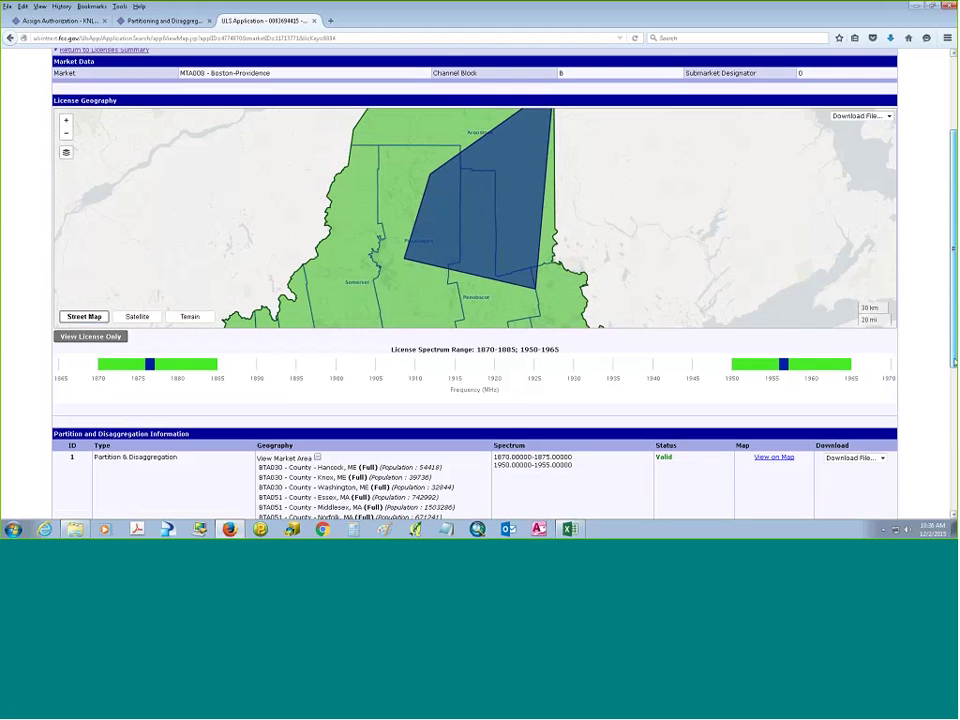
Check which file formats can be downloaded for entry 1 without choosing one.
scroll(953, 293, down, 2)
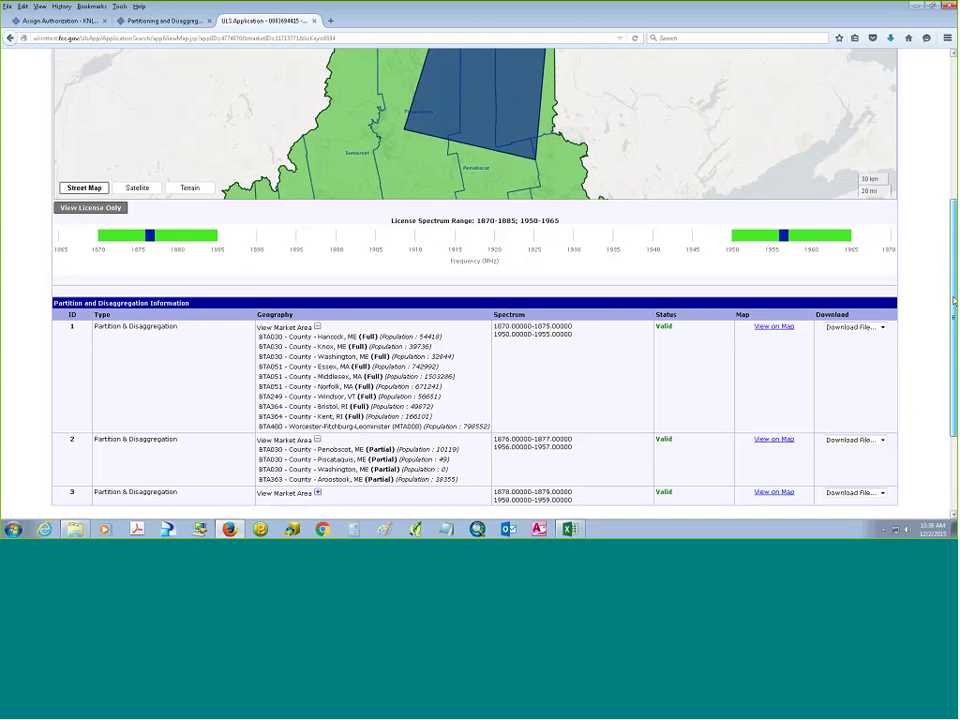
scroll(950, 365, down, 3)
scroll(705, 264, up, 2)
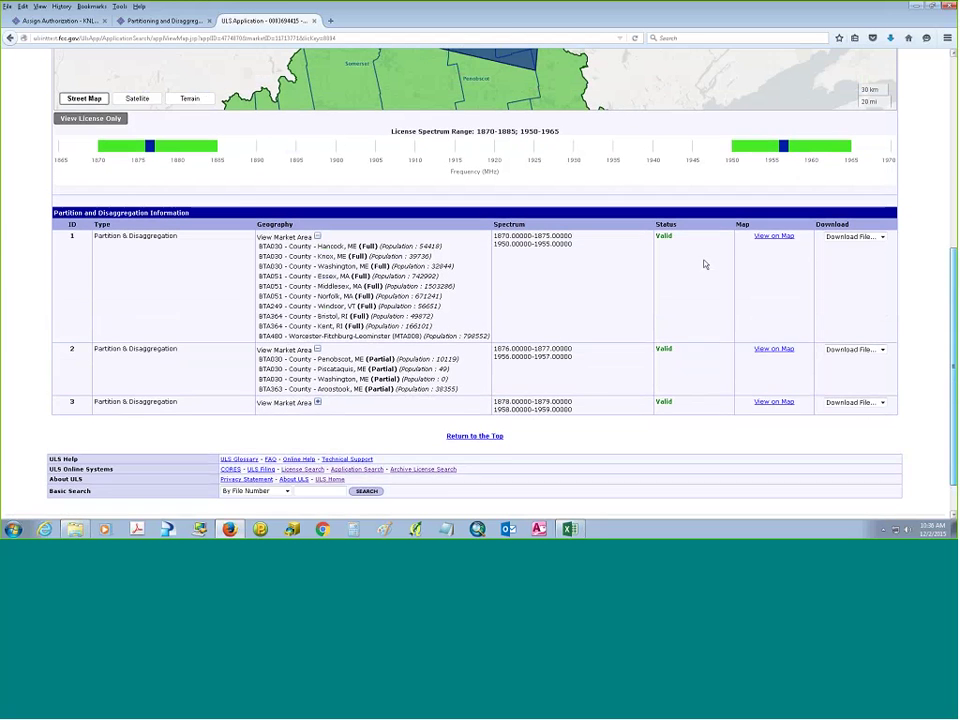
click(850, 268)
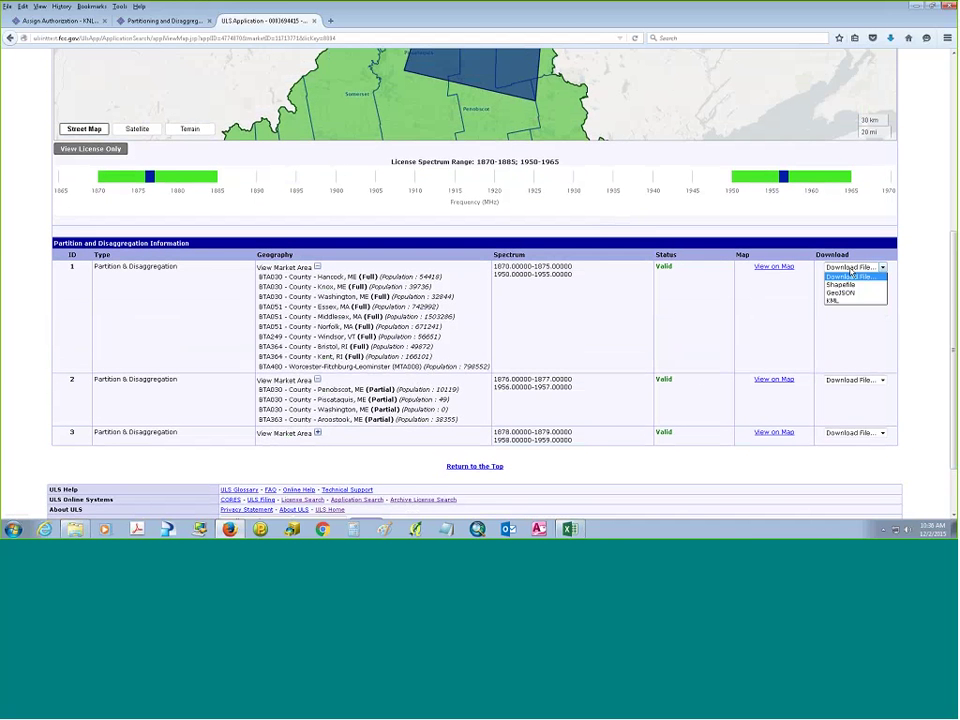
key(Down)
key(Down)
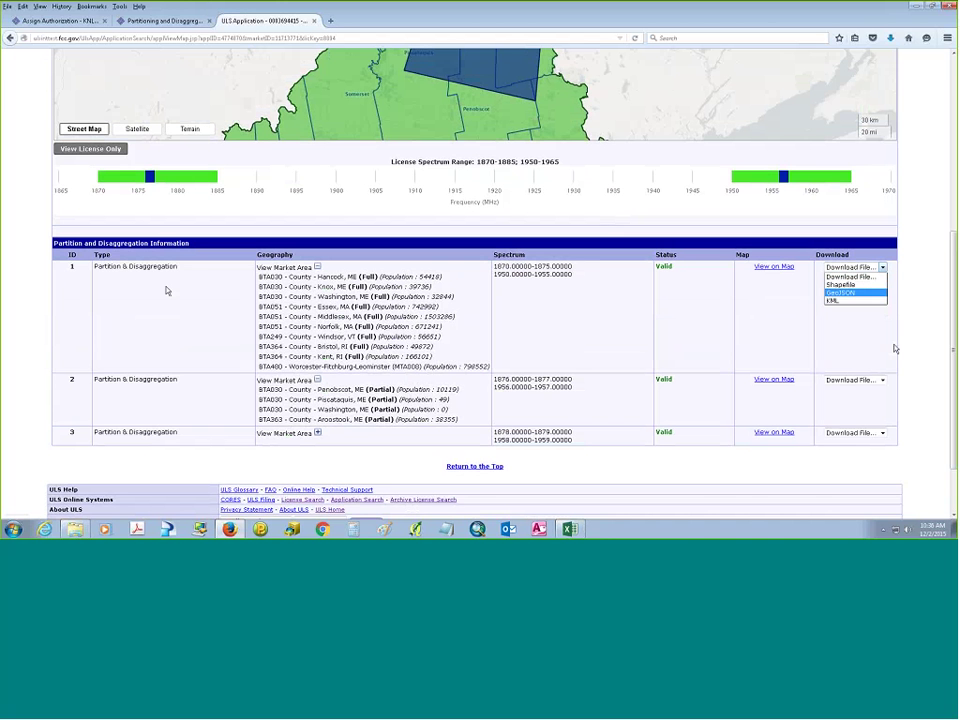
click(954, 347)
mouse_move(954, 347)
mouse_down()
mouse_move(954, 310)
mouse_move(954, 358)
mouse_up()
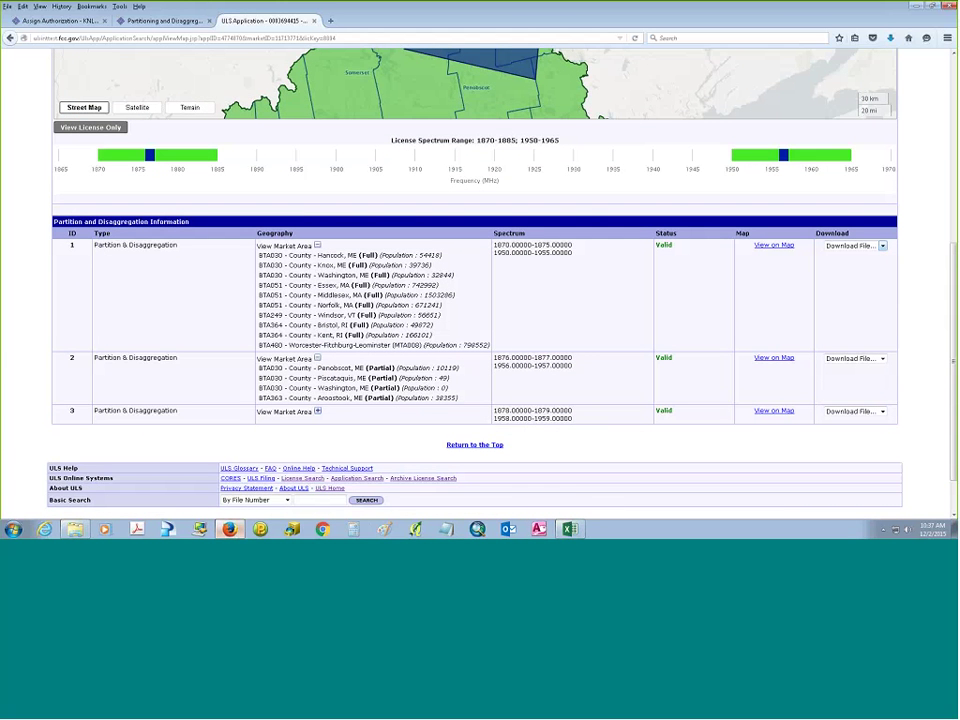
Return to the KNLF217 Assign Authorization page and view the license map with its spectrum chart.
click(145, 22)
click(74, 24)
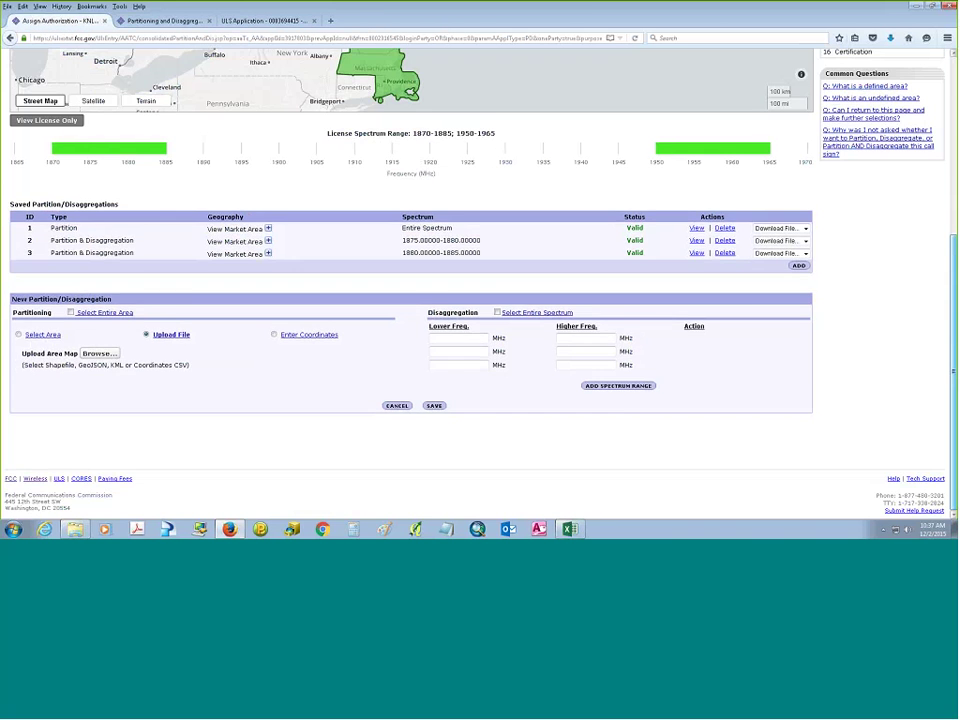
scroll(840, 115, up, 5)
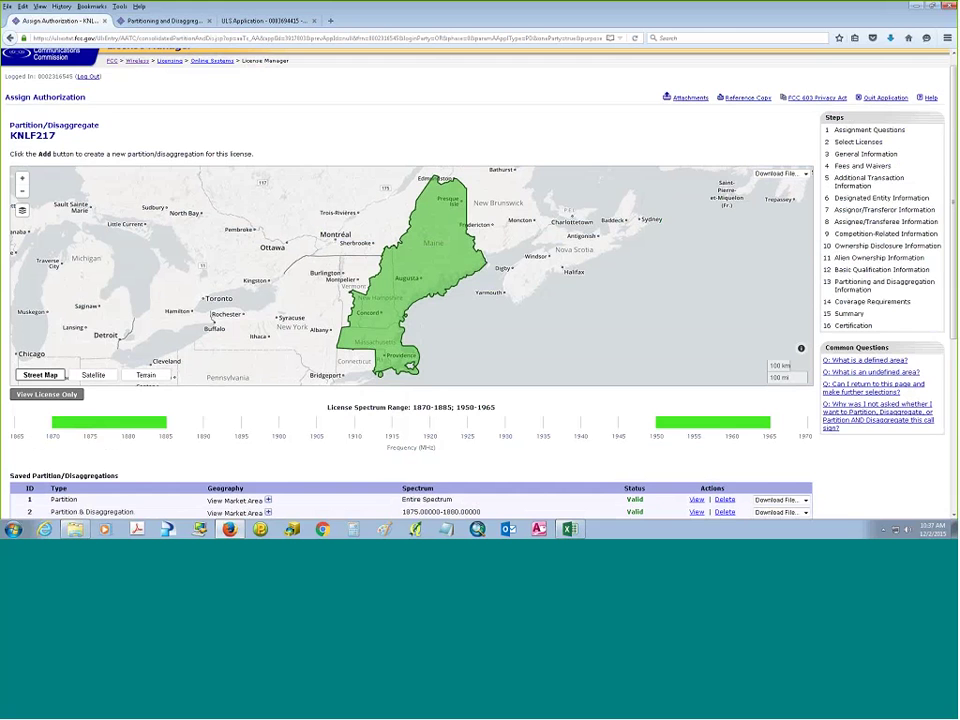
Log out of License Manager and copy the FRN listed beside Partial Market from the FRN.xlsx workbook in Excel.
click(88, 76)
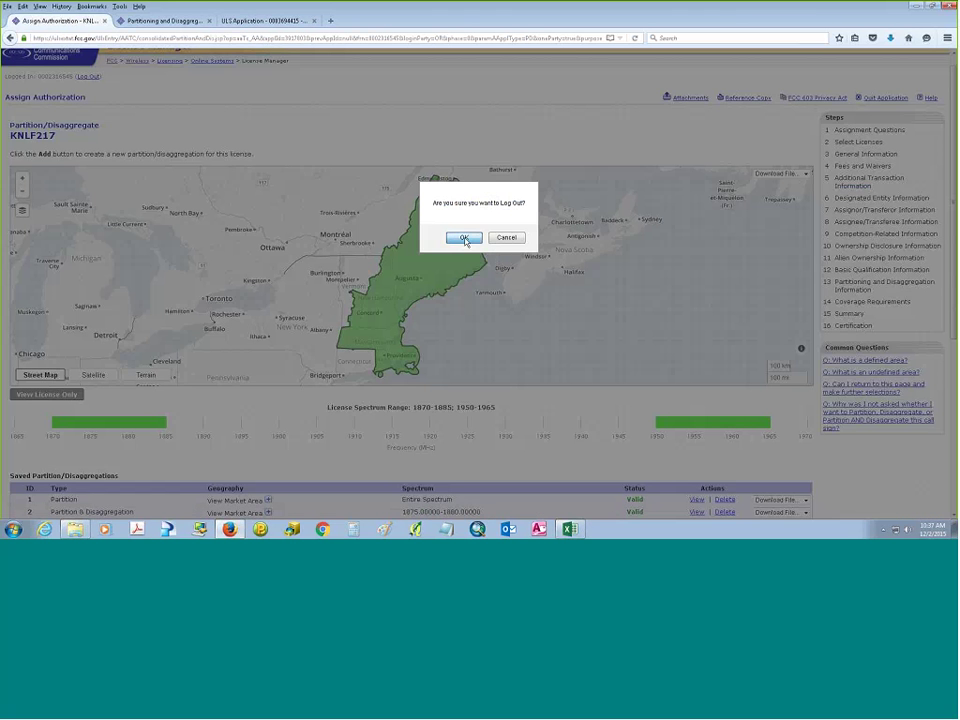
click(464, 239)
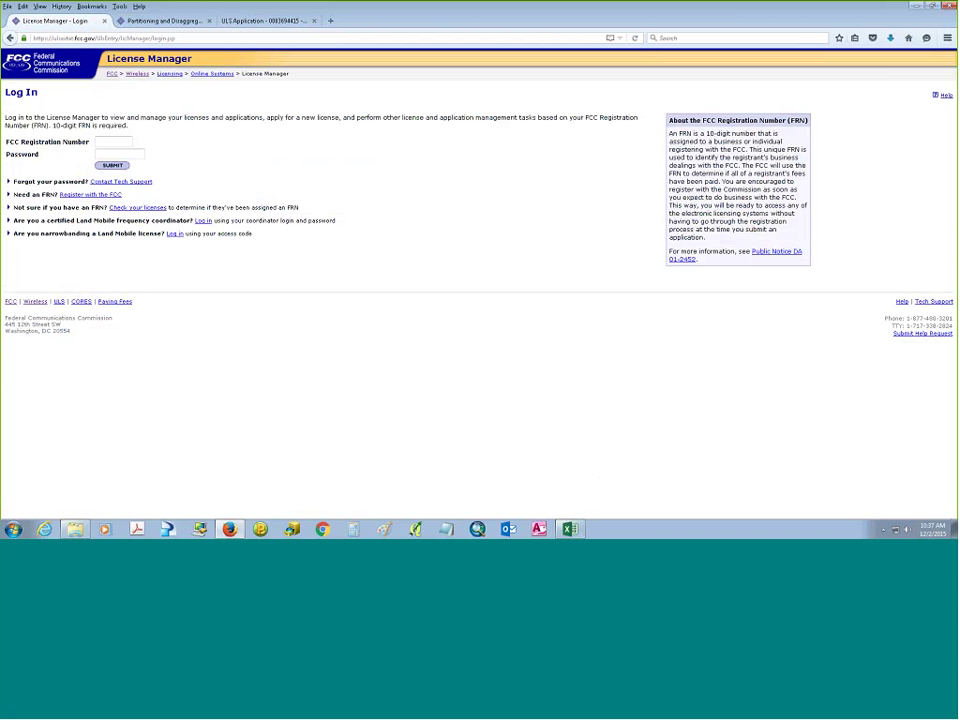
key(alt+Tab)
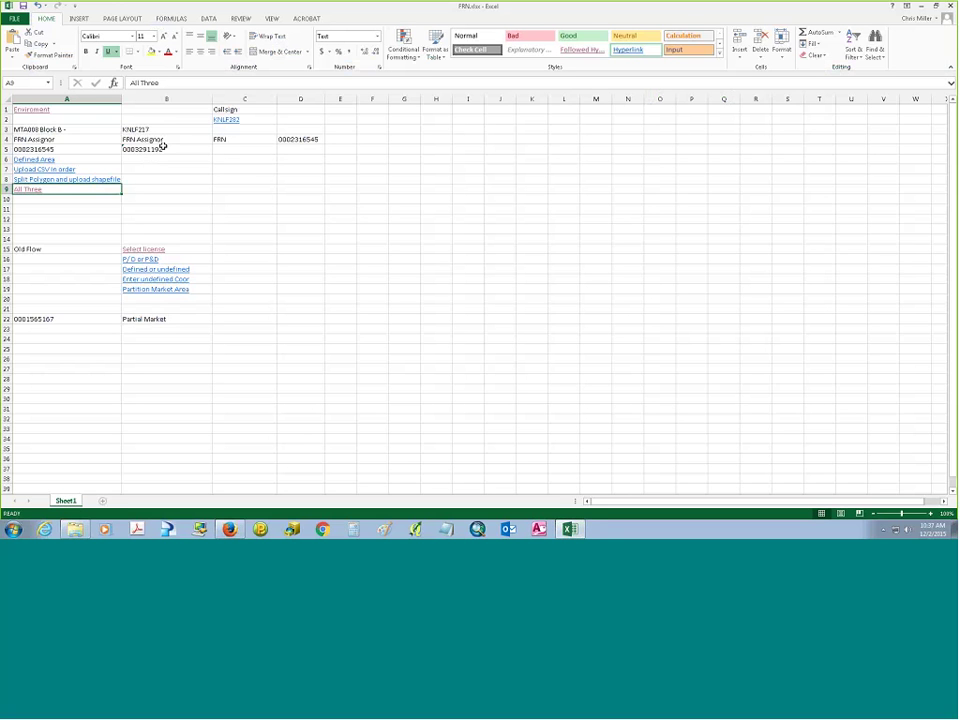
click(300, 139)
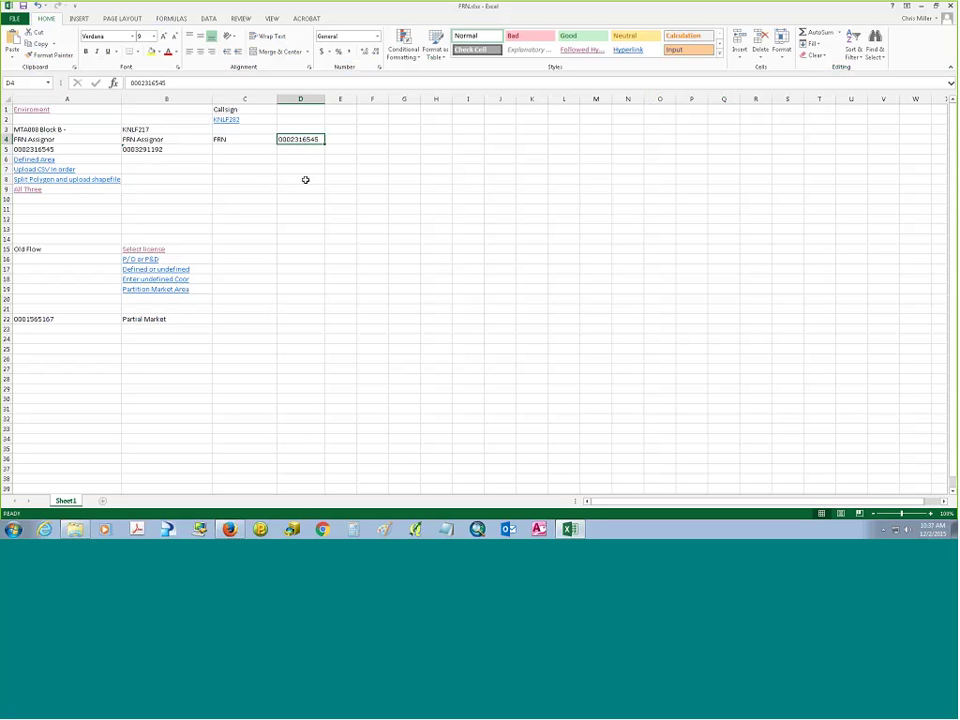
key(Home)
key(ctrl+Down)
key(ctrl+Down)
key(ctrl+Down)
double_click(148, 82)
key(ctrl+c)
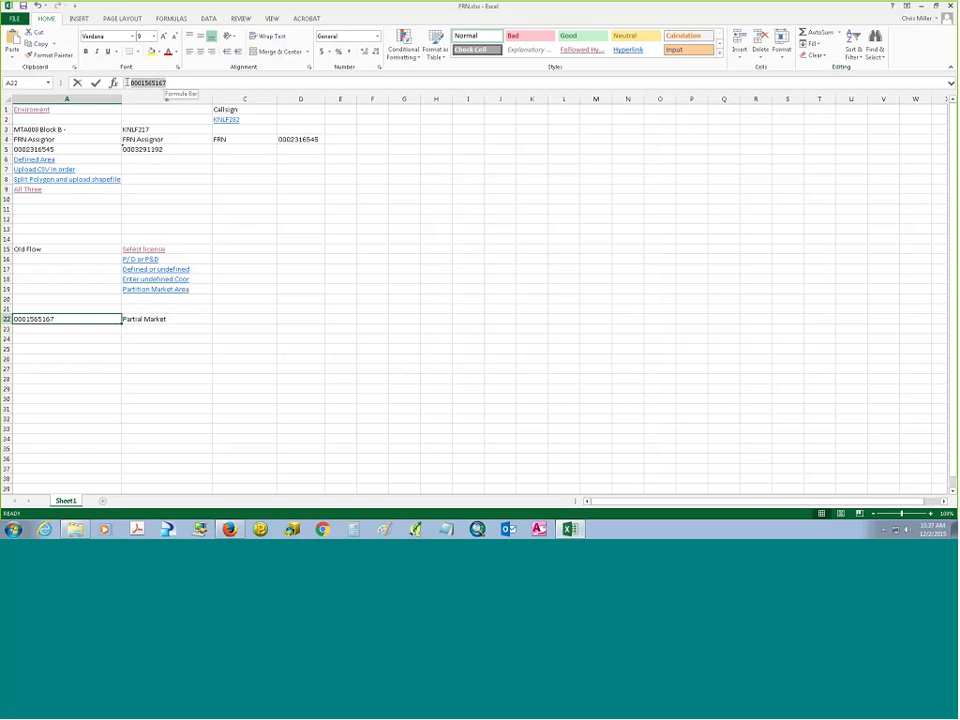
Switch to Firefox, log in to License Manager with the copied FRN and the account password, and dismiss the offer to remember the login.
key(alt+Tab)
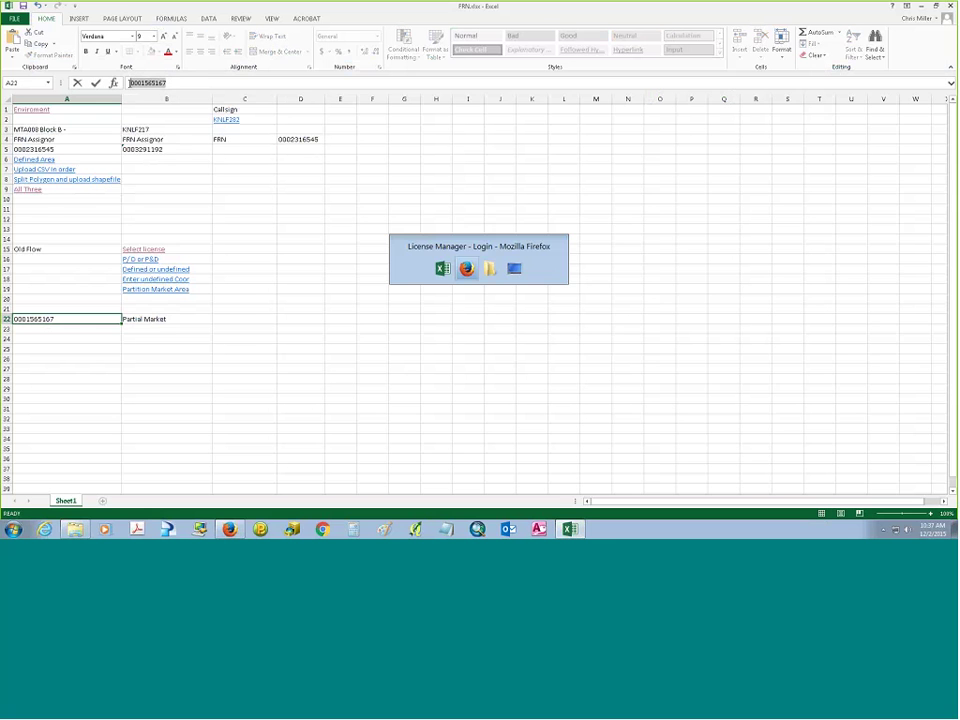
key(ctrl+v)
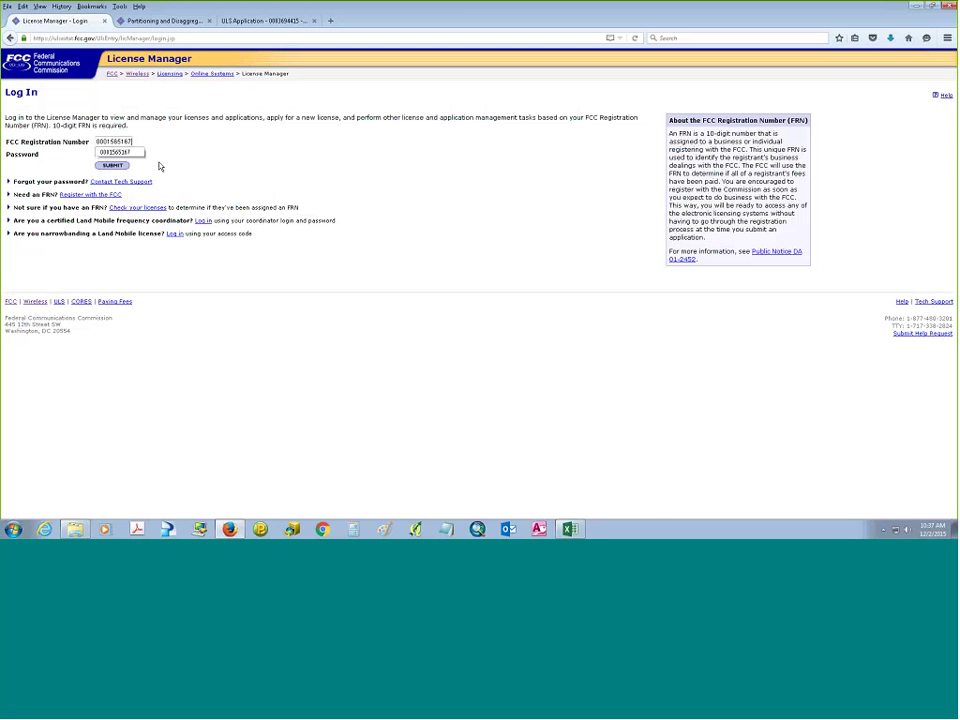
key(Tab)
text(********)
key(Return)
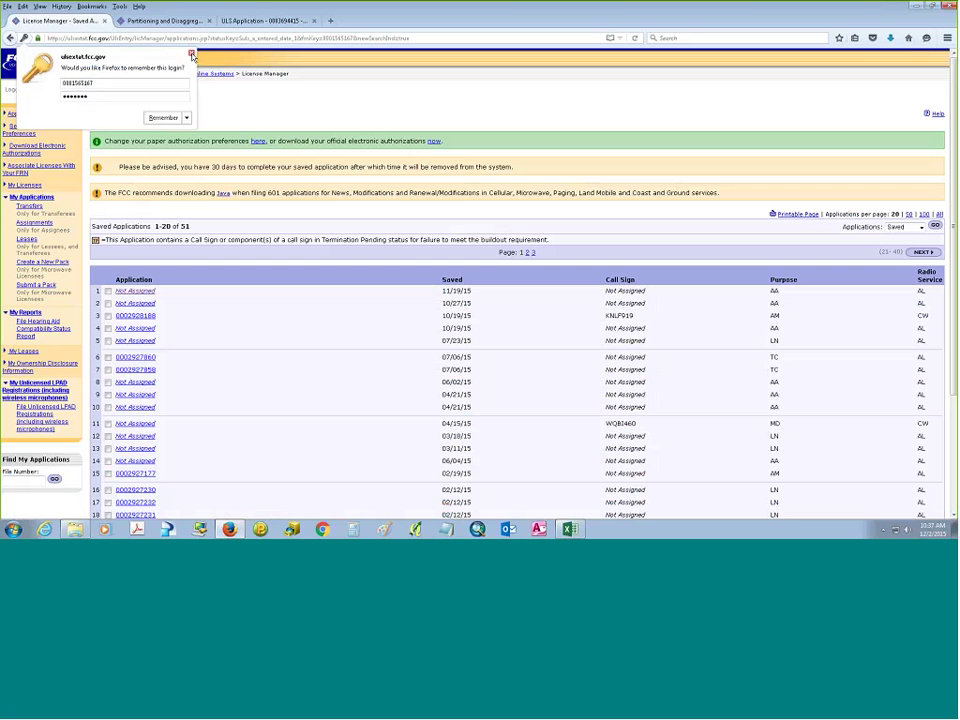
click(192, 56)
Continue the saved application dated 11/19/15 and open its Partitioning/Disaggregation information for call sign WQBK368.
click(135, 291)
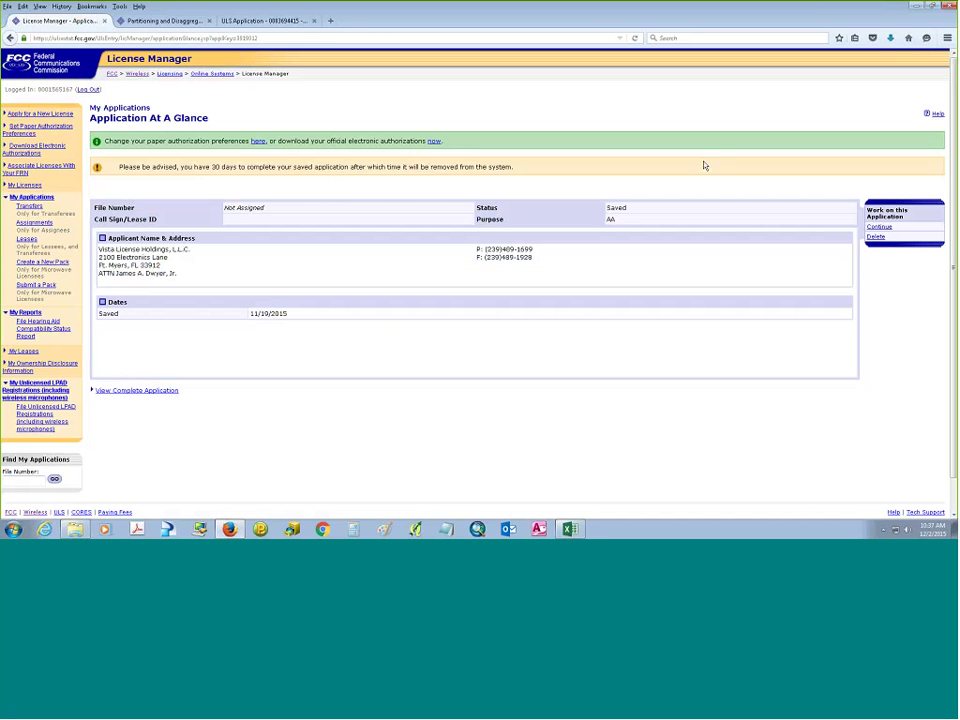
click(870, 227)
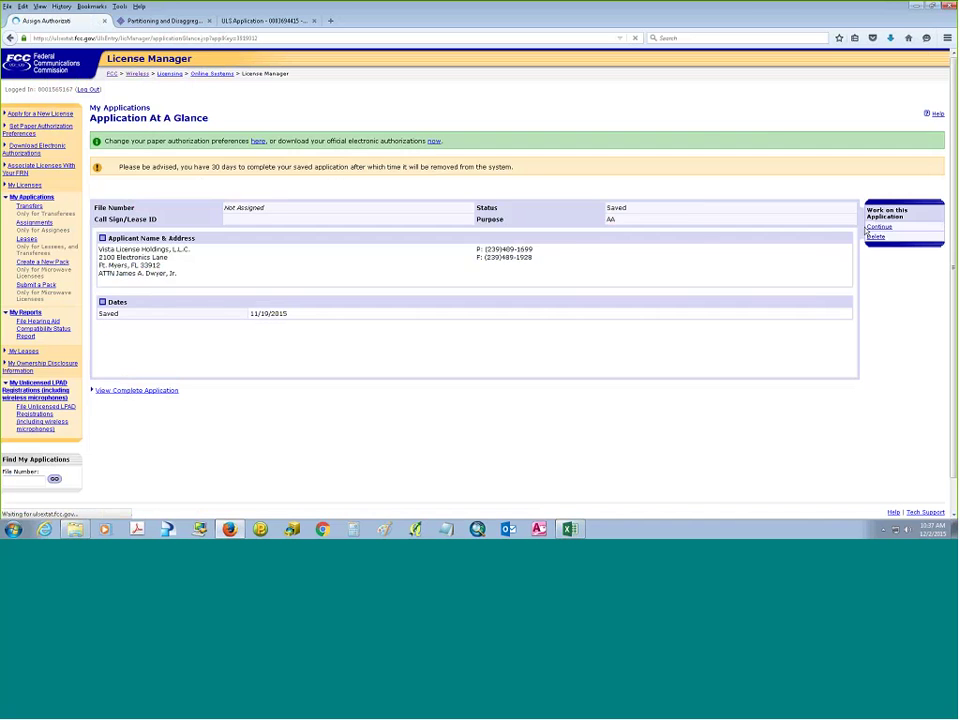
scroll(709, 343, down, 5)
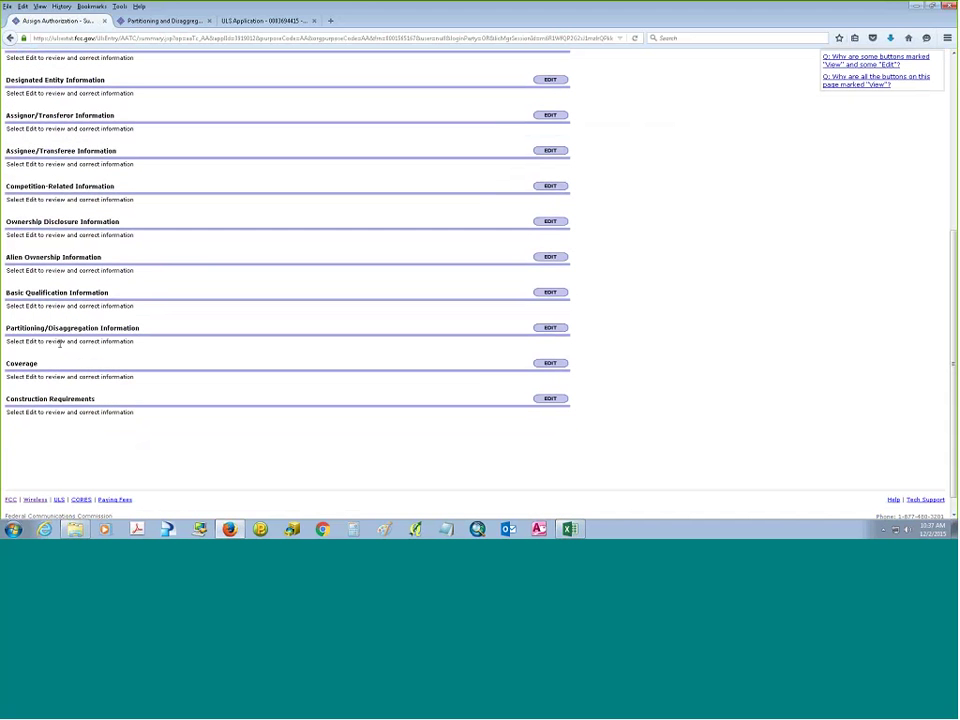
click(549, 329)
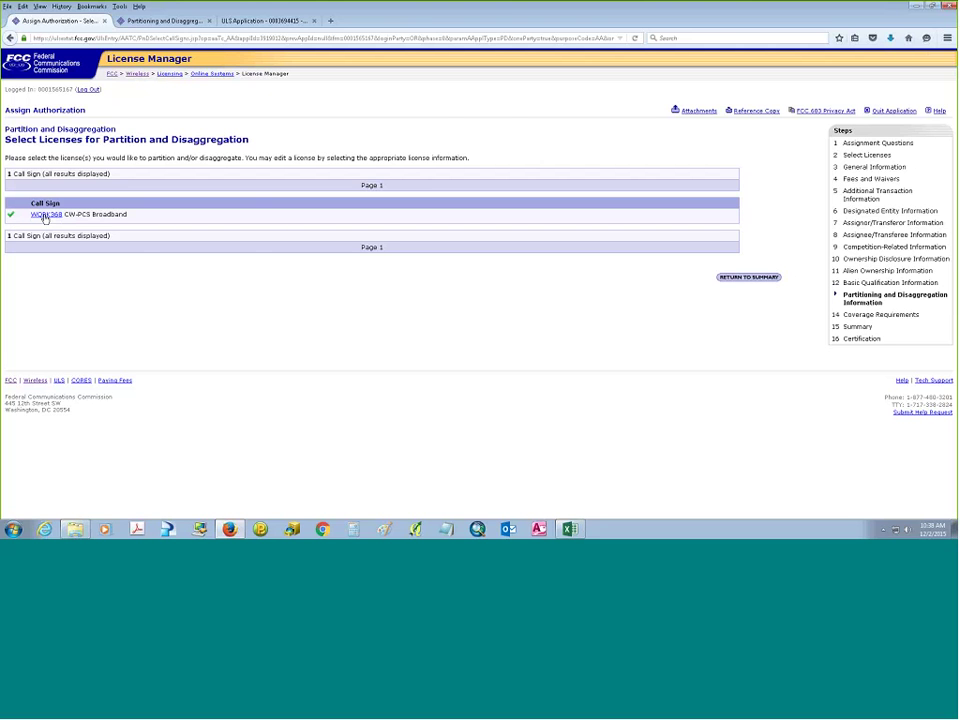
click(46, 217)
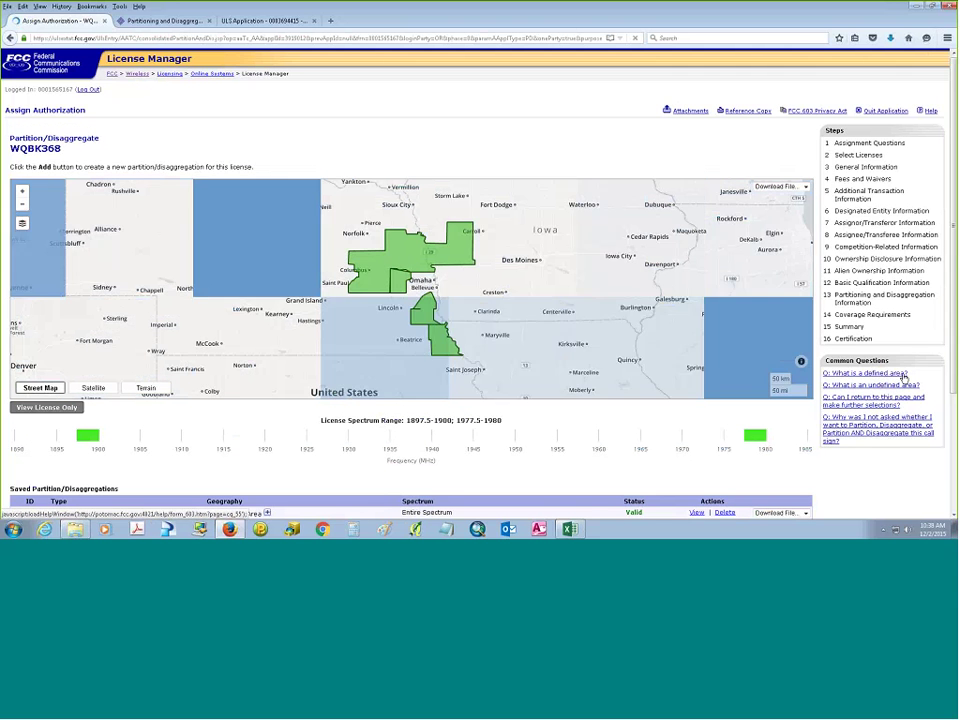
Turn on the County boundaries on the WQBK368 map and examine how the license area cuts through counties such as Cass and Otoe.
scroll(358, 419, down, 3)
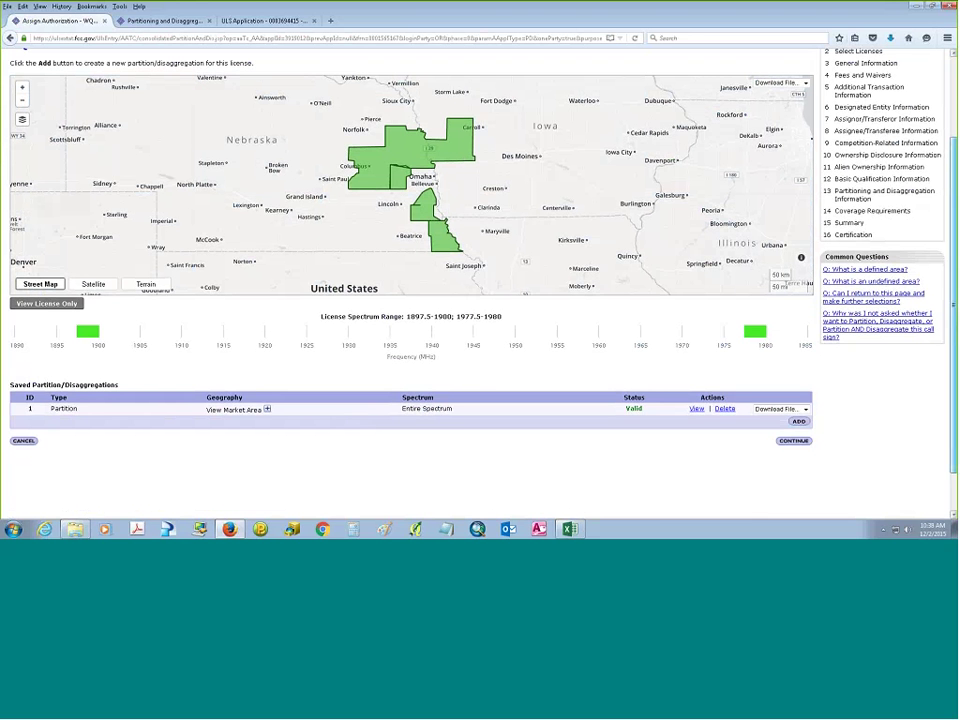
scroll(592, 211, up, 2)
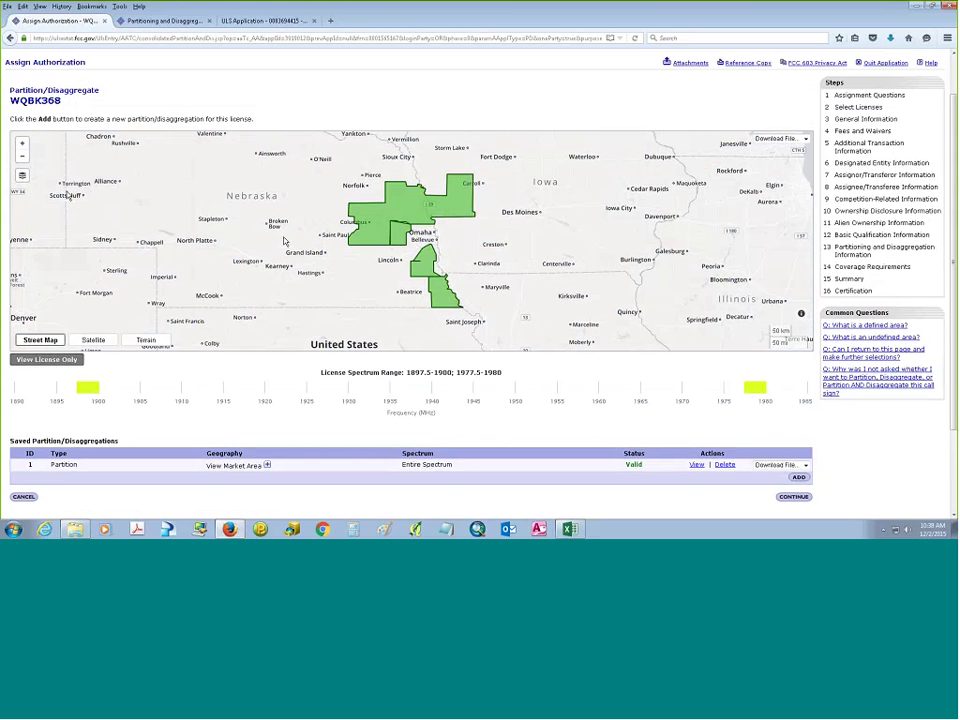
click(24, 185)
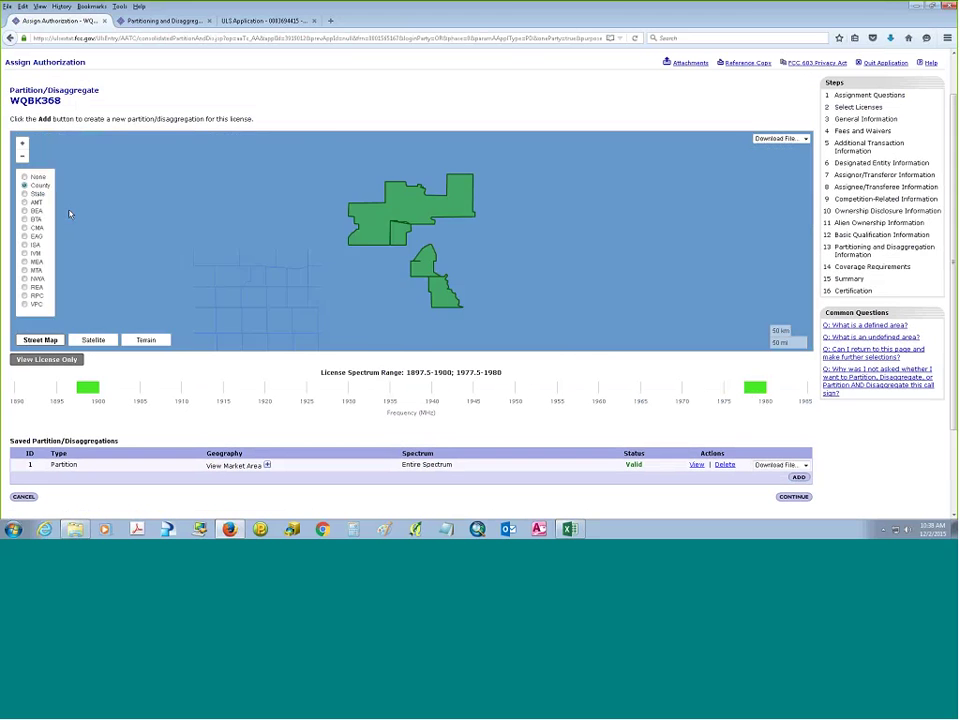
scroll(402, 258, up, 5)
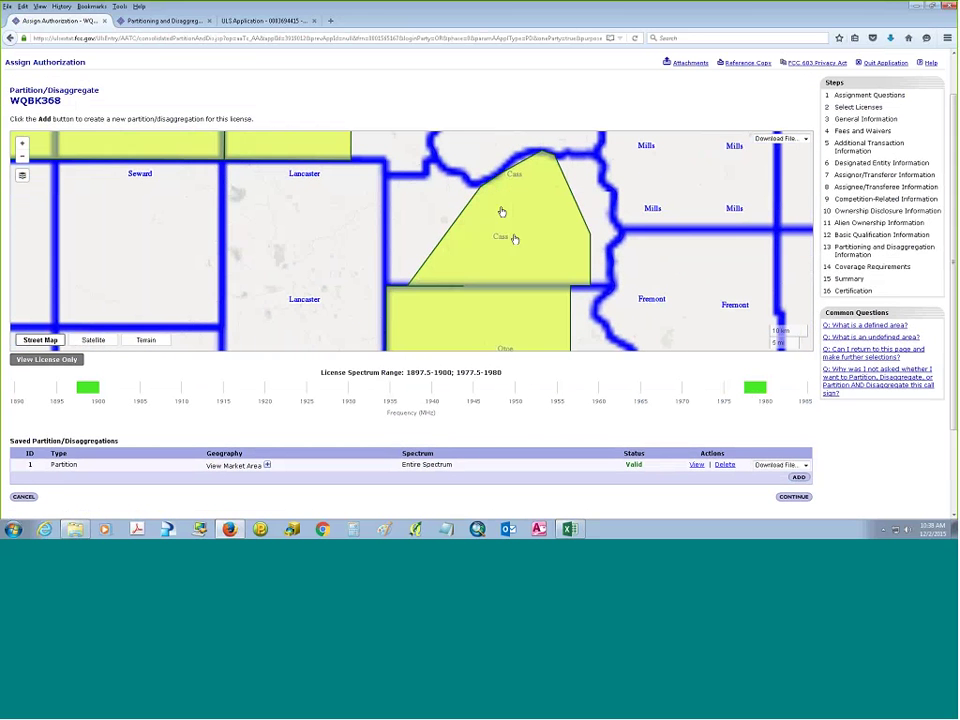
drag(530, 340, 521, 286)
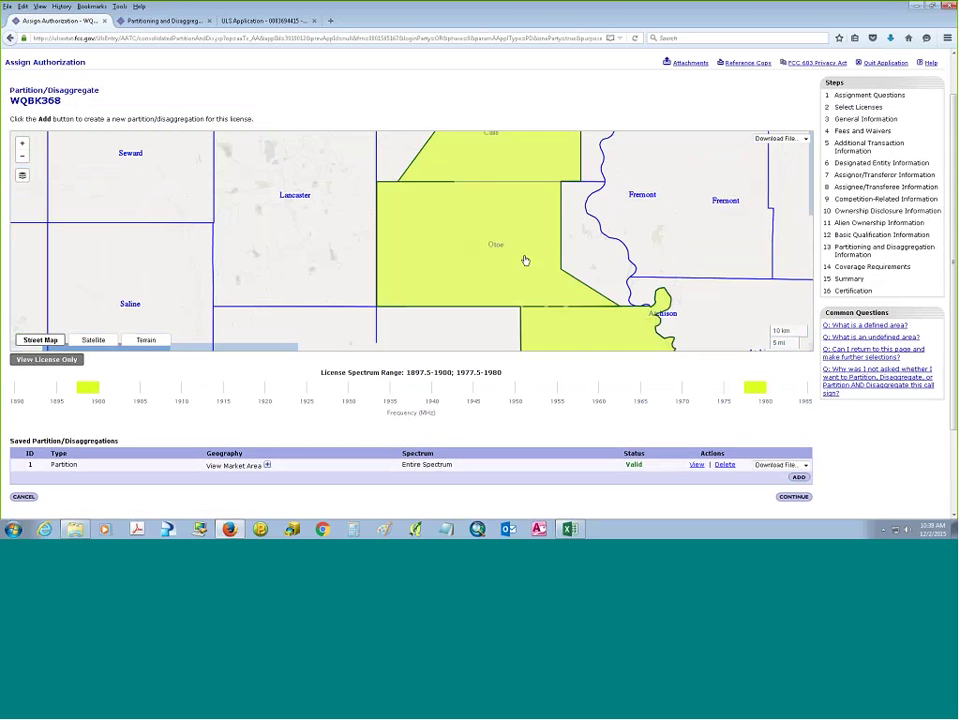
scroll(752, 230, down, 1)
scroll(753, 233, down, 1)
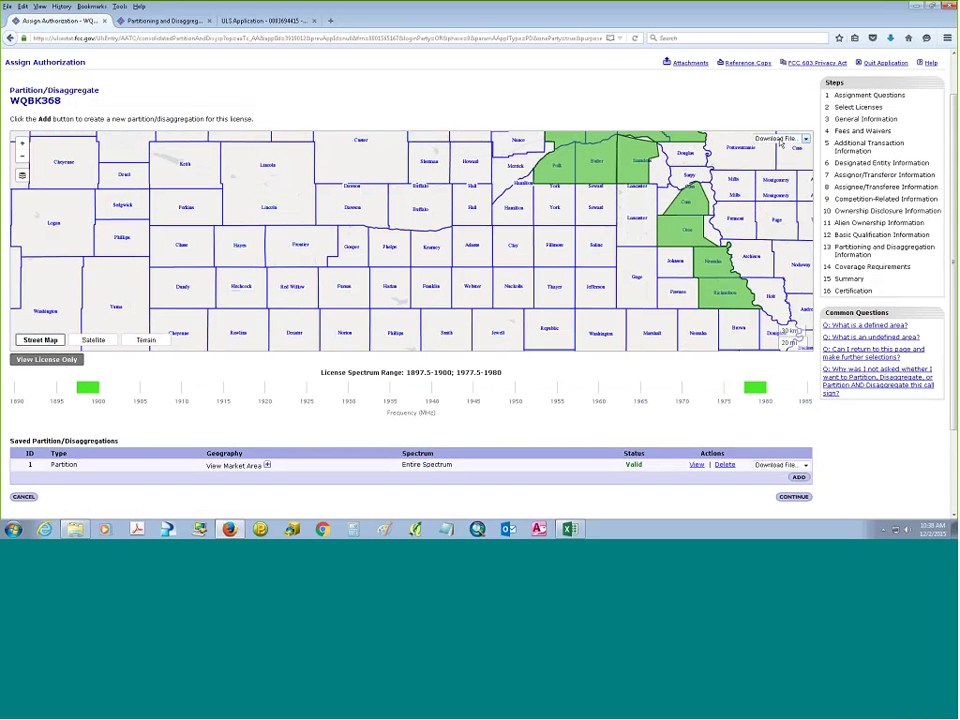
Check which file formats the WQBK368 license map can be downloaded in without choosing one, and view the license area's county outlines.
click(780, 141)
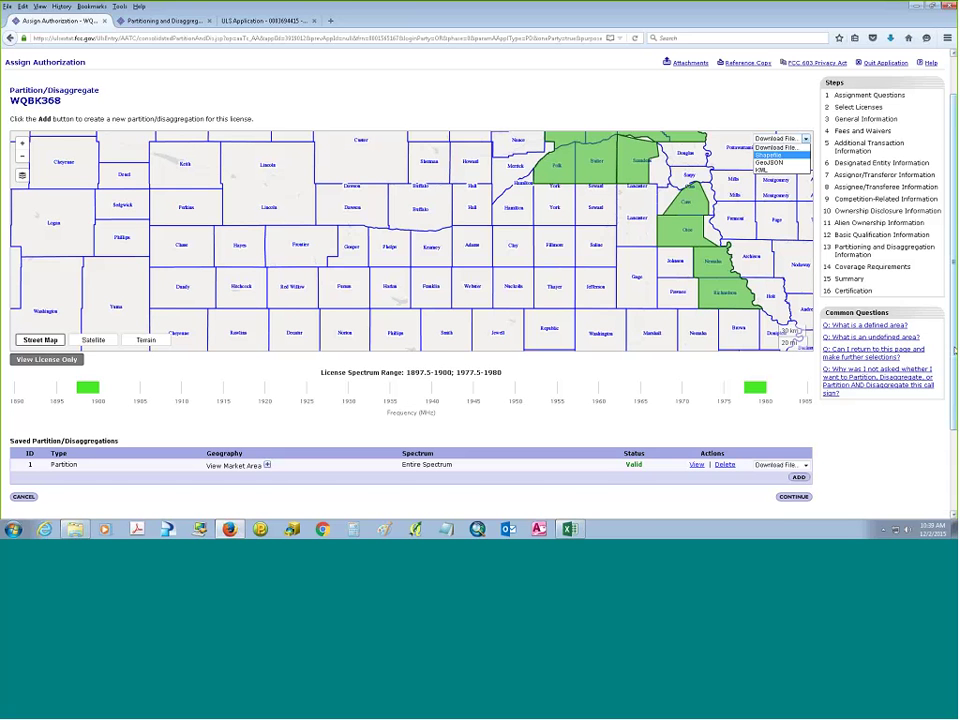
scroll(625, 213, up, 1)
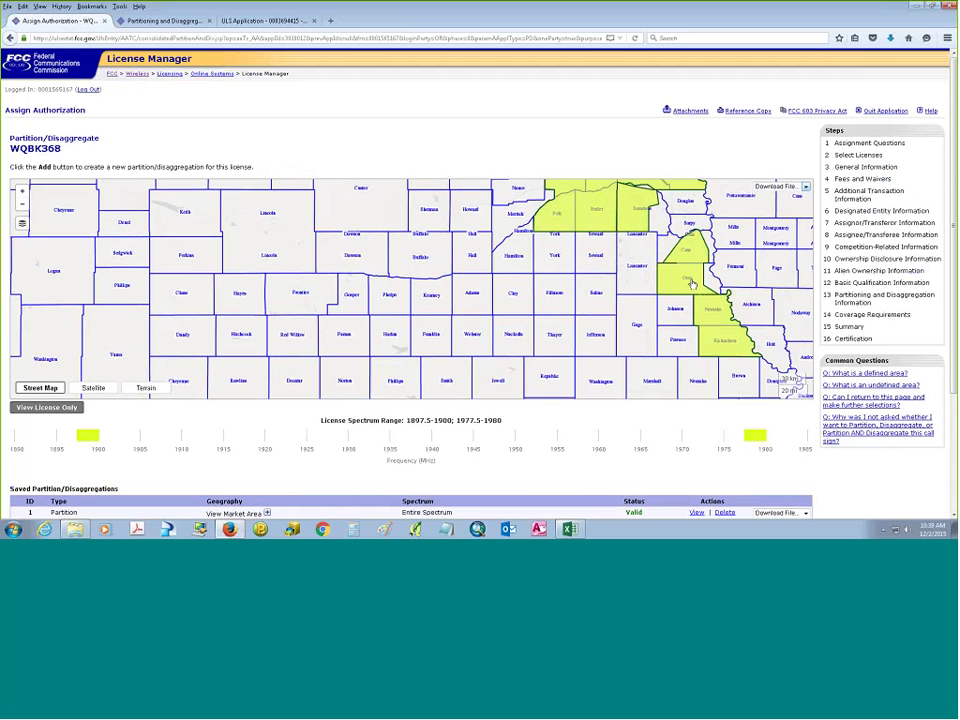
scroll(686, 270, up, 1)
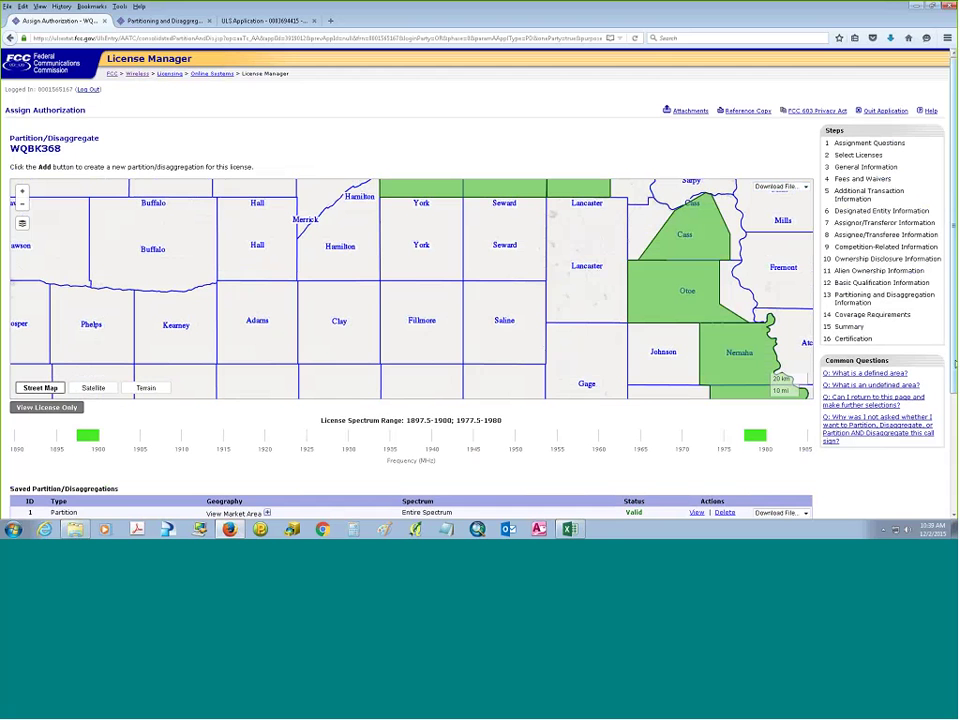
scroll(955, 368, down, 3)
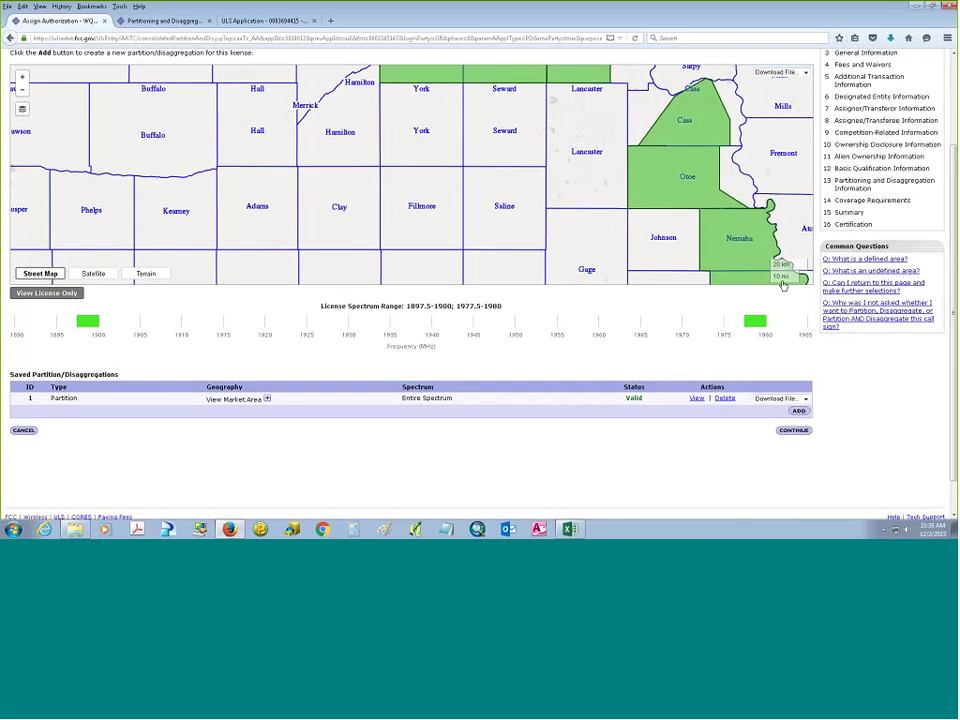
scroll(896, 487, up, 3)
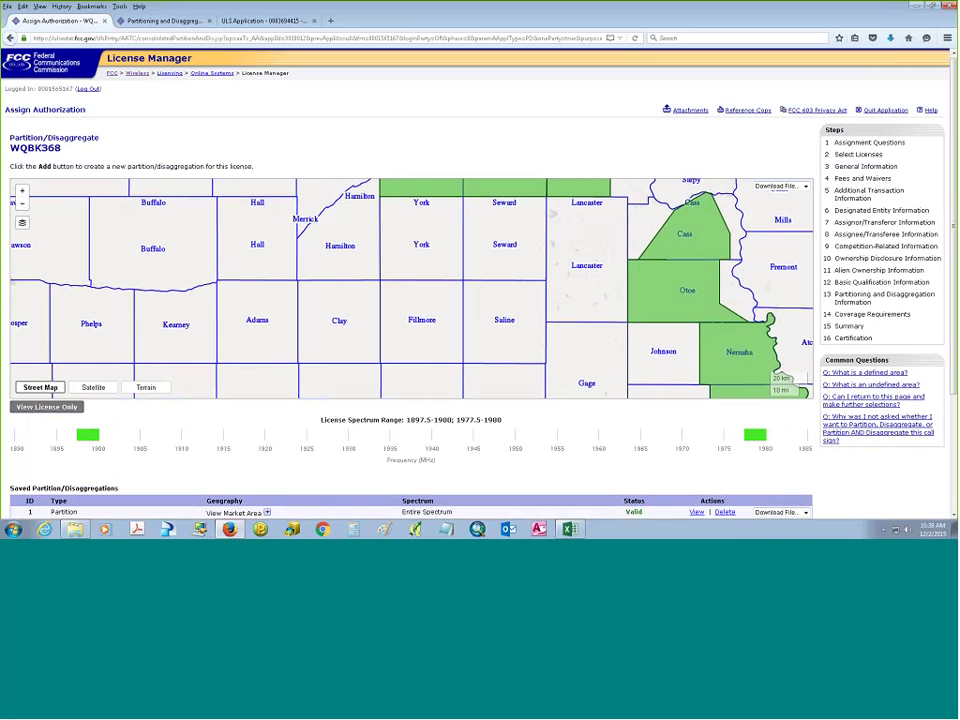
scroll(896, 487, down, 3)
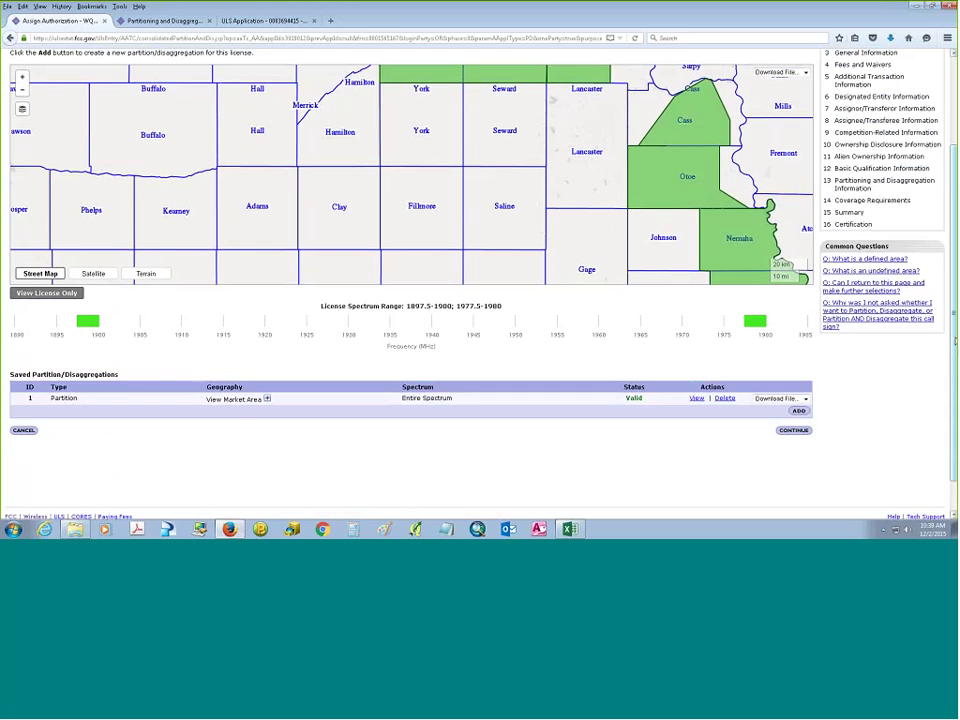
scroll(924, 400, up, 1)
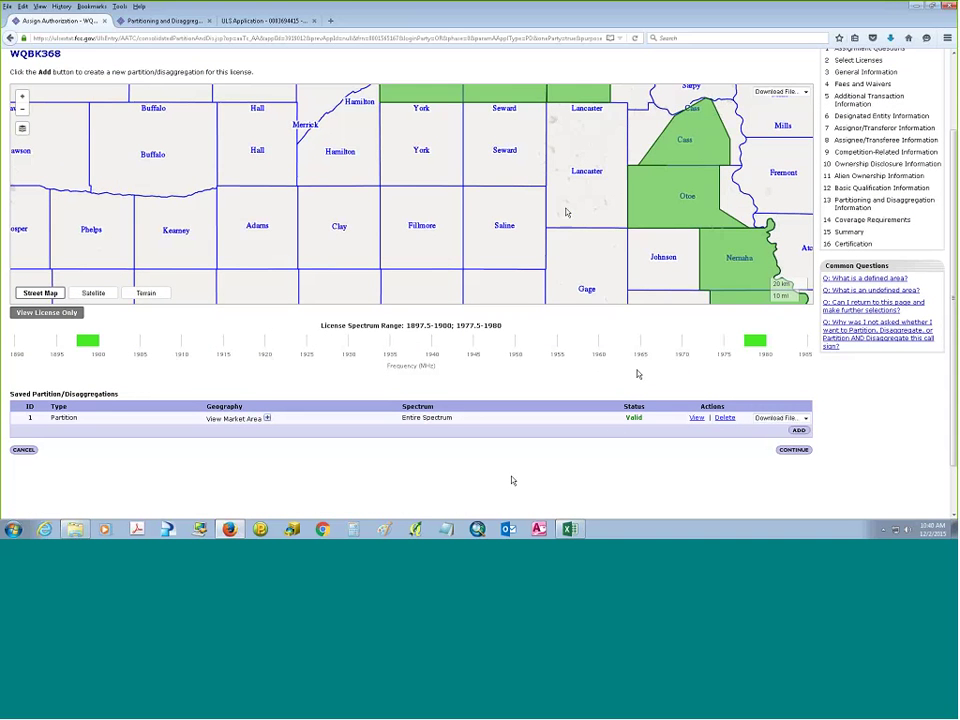
scroll(560, 210, up, 1)
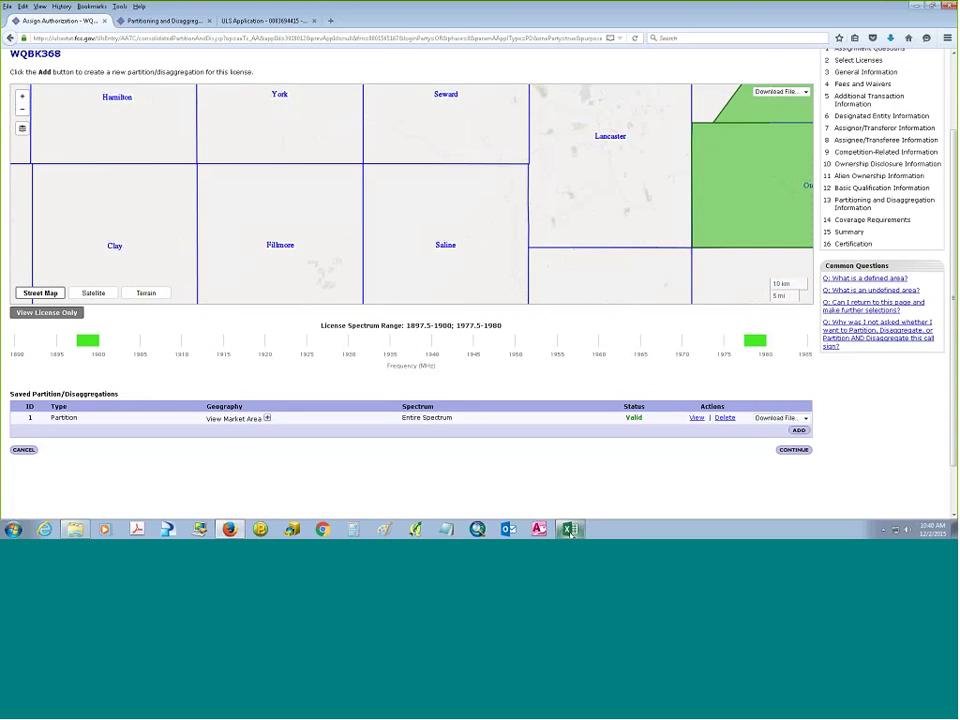
key(alt+Tab)
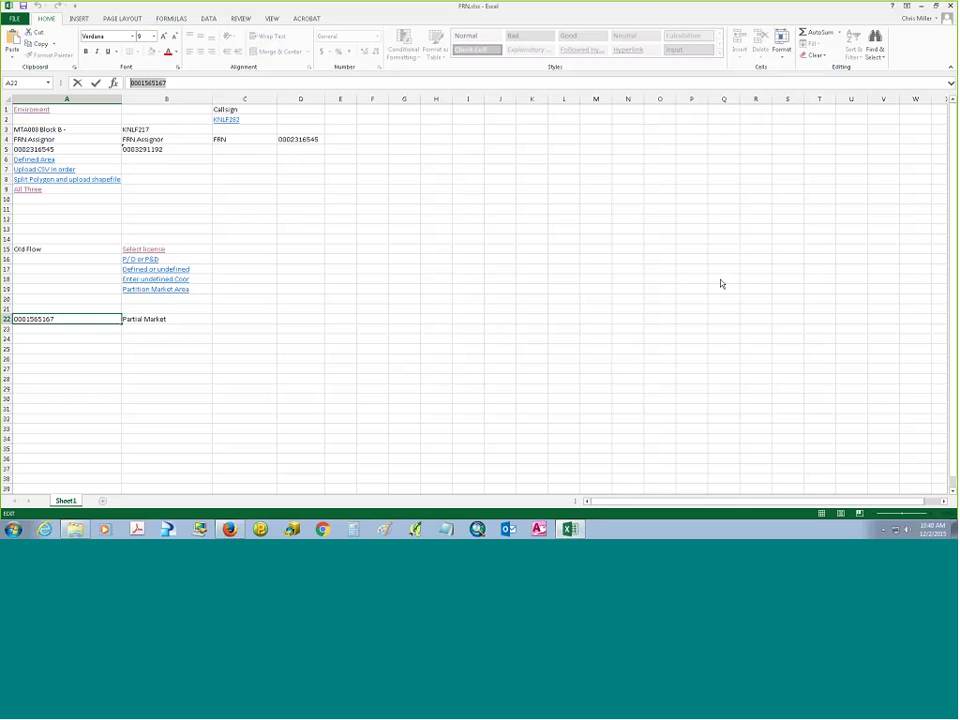
key(alt+Tab)
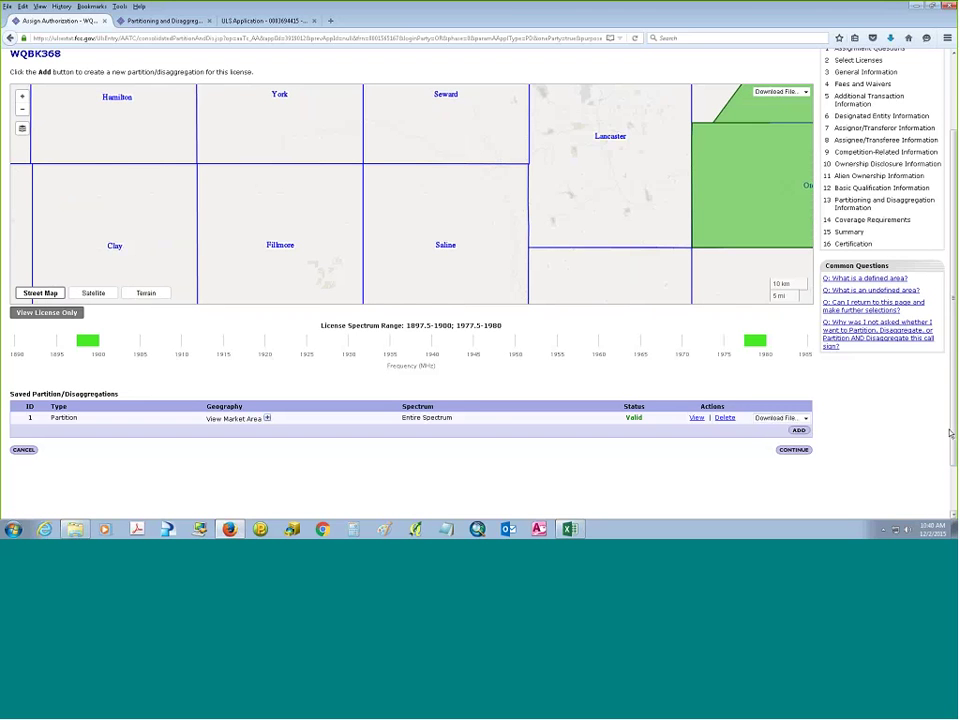
drag(954, 442, 954, 443)
scroll(954, 442, down, 2)
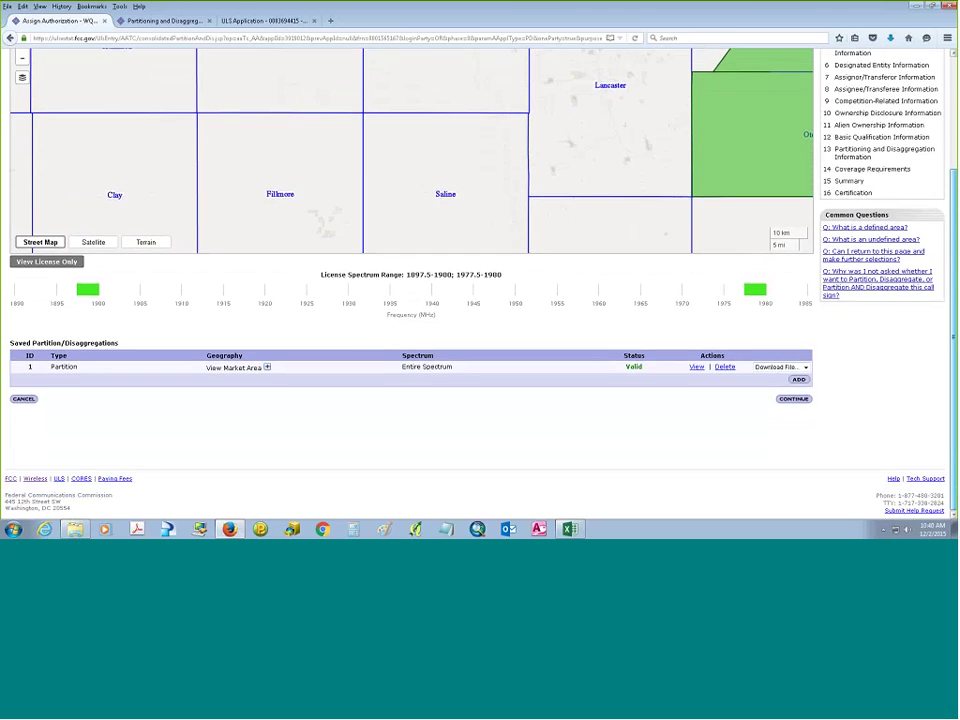
scroll(954, 442, up, 3)
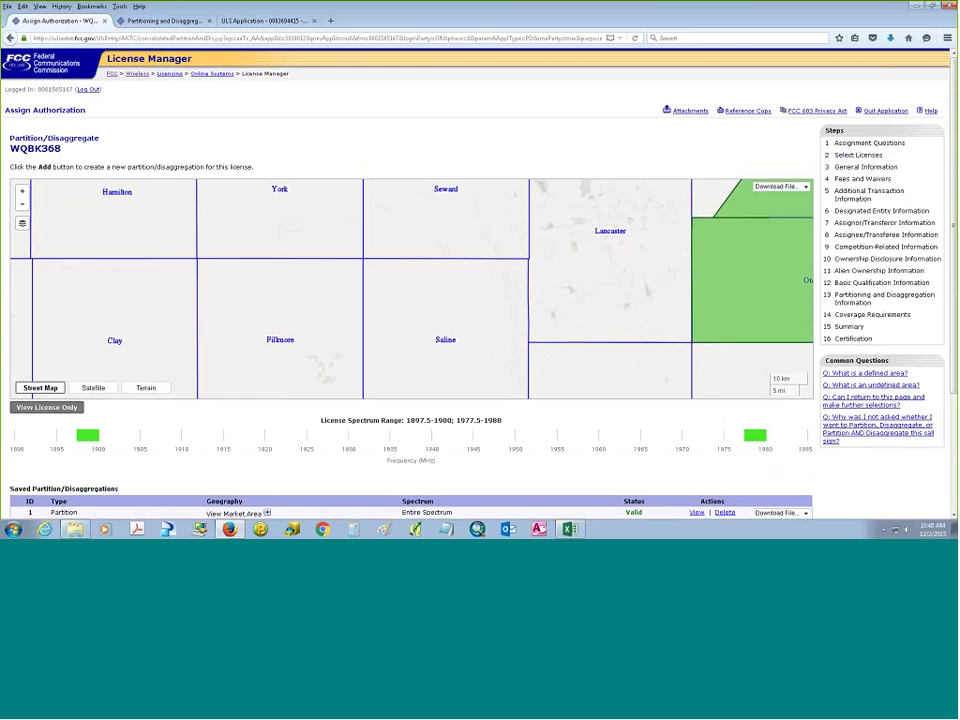